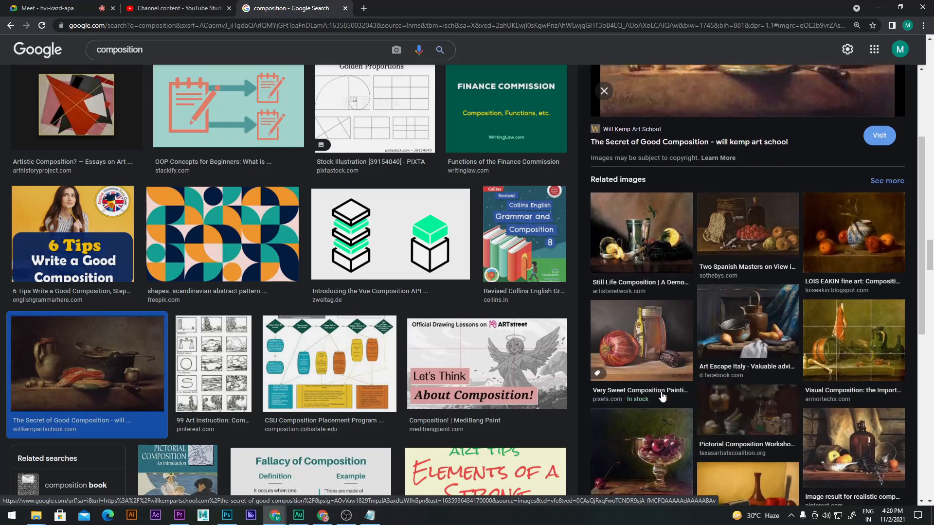
Examine the still-life paintings among the related images of the composition image search, including a rule-of-thirds example and a vase still life.
left_click(864, 300)
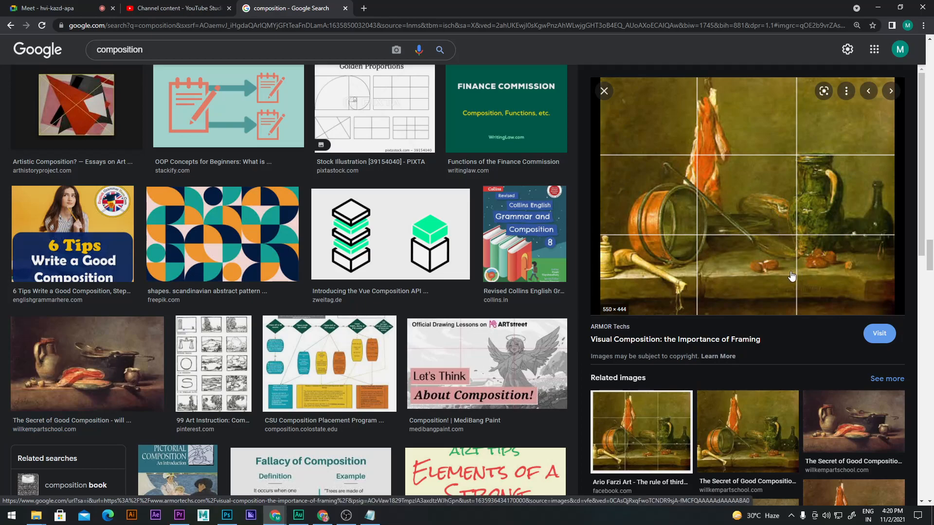
scroll(761, 316, "down", 3)
scroll(762, 311, "down", 5)
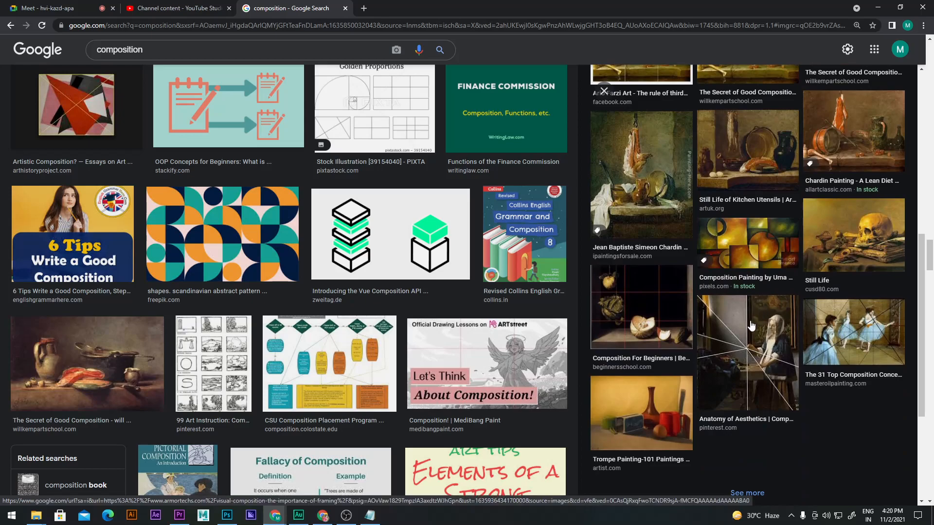
left_click(672, 406)
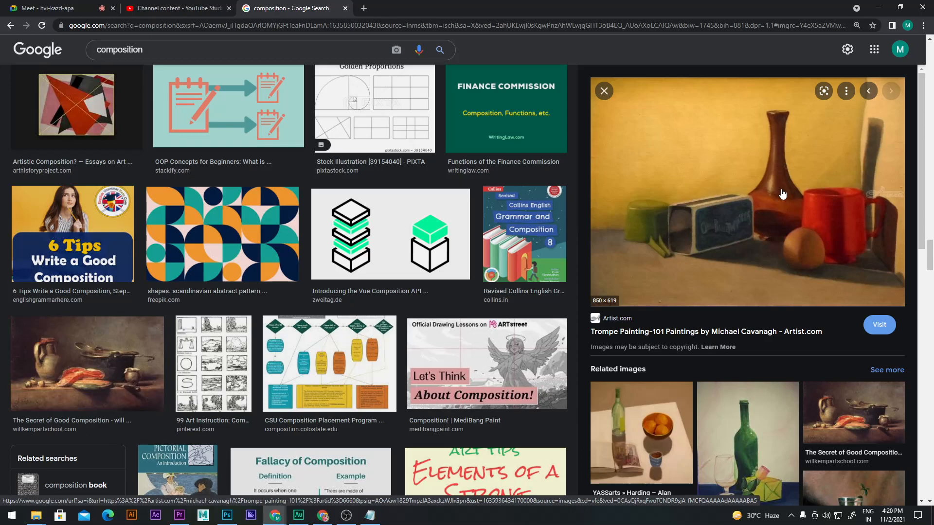
scroll(782, 194, "down", 5)
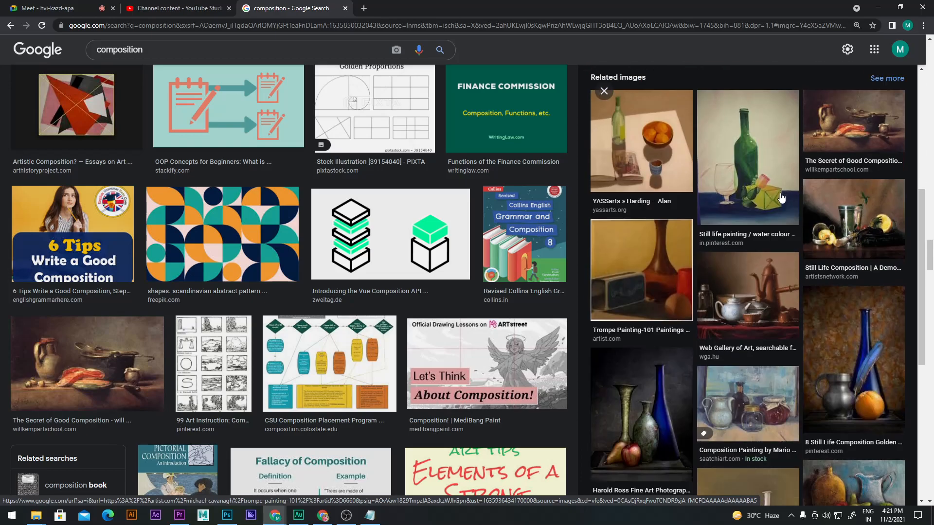
scroll(744, 306, "down", 2)
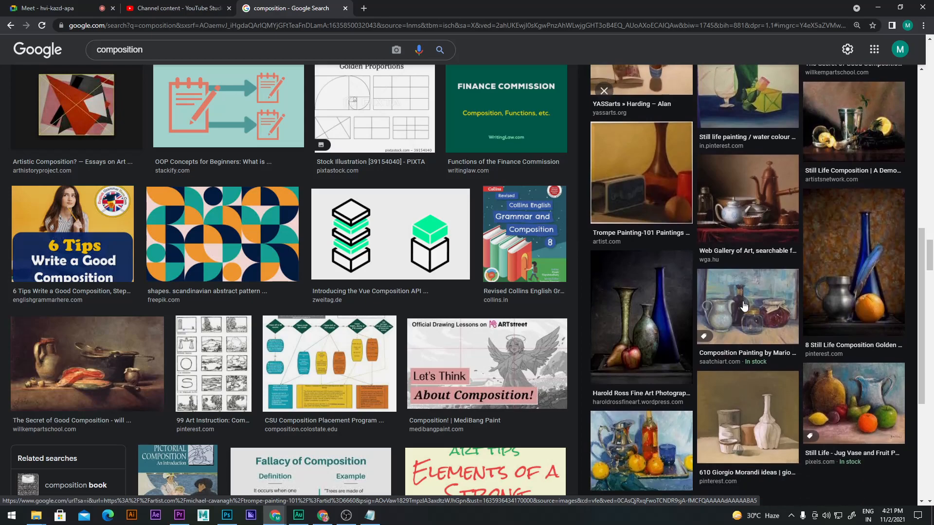
scroll(744, 304, "down", 3)
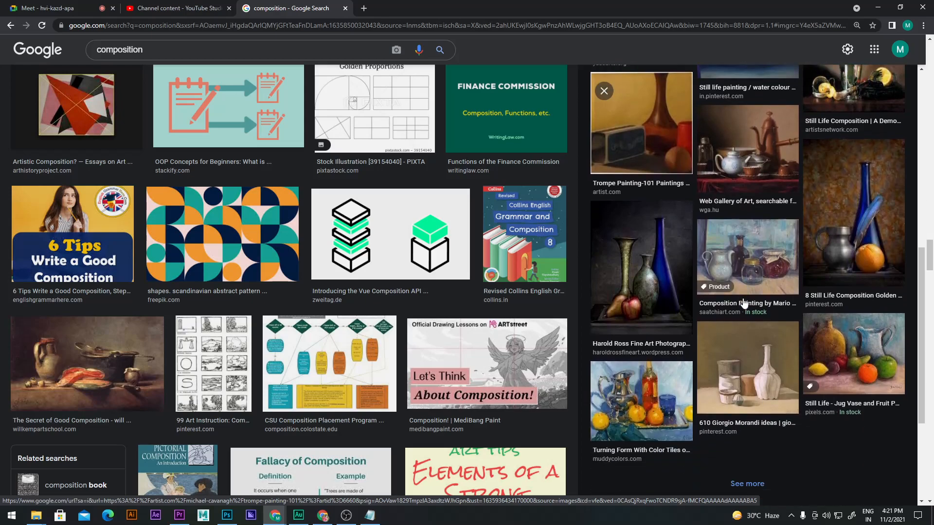
scroll(743, 304, "up", 8)
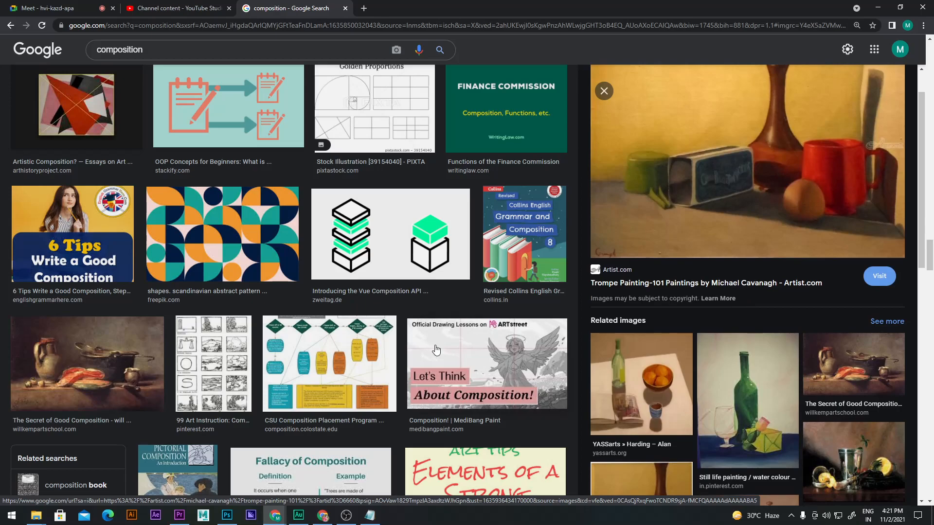
Switch to Photoshop and copy the crow from its PNG document into the scooter background document as a new layer.
left_click(237, 515)
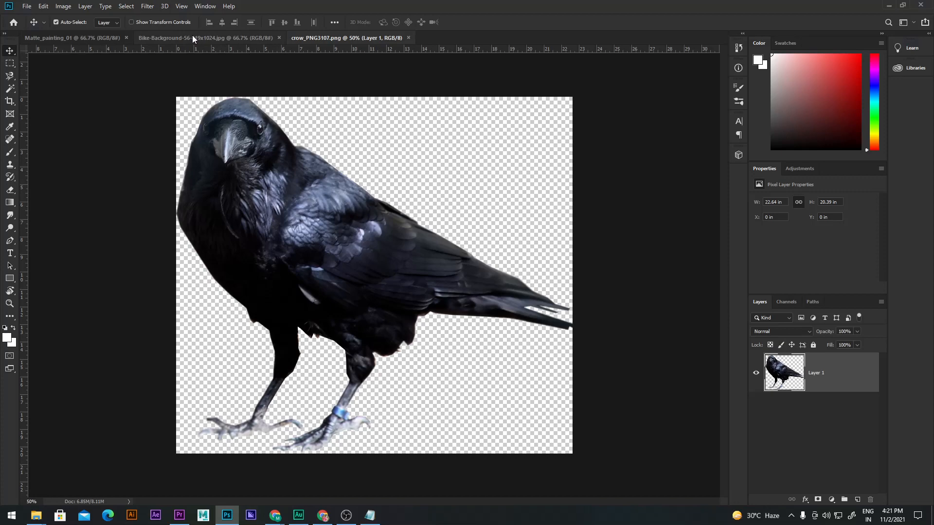
left_click(105, 39)
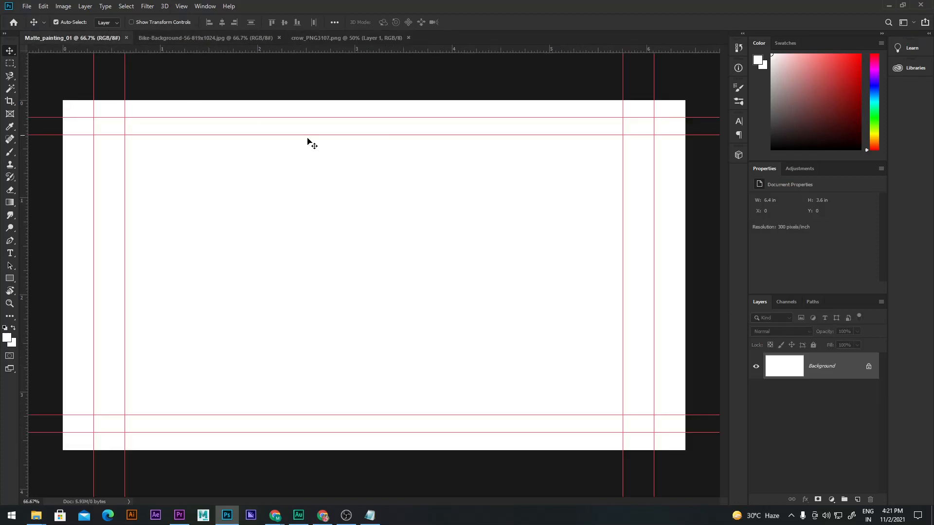
left_click(205, 38)
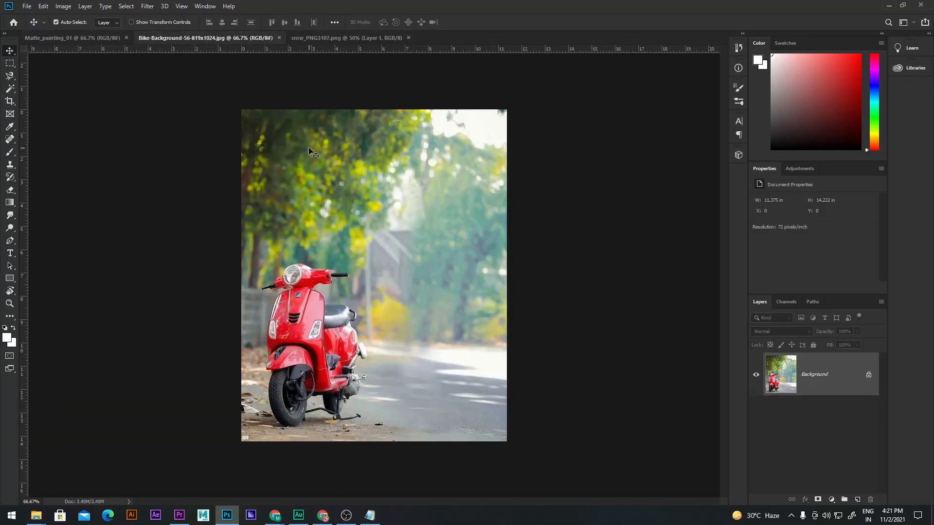
left_click(317, 41)
left_click_drag(307, 229, 497, 352)
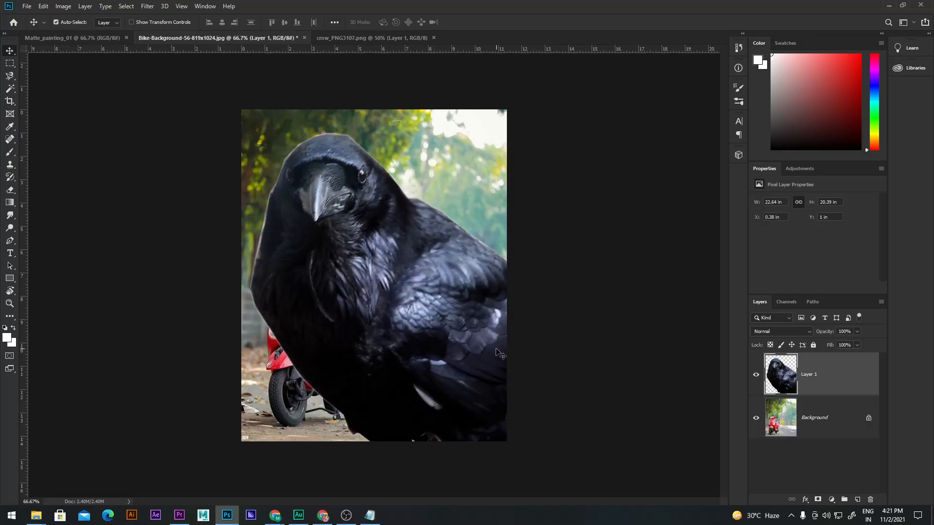
Convert the crow layer to a smart object, scale it to about 1.68 by 1.51 in, and place it on the road beside the scooter.
right_click(815, 370)
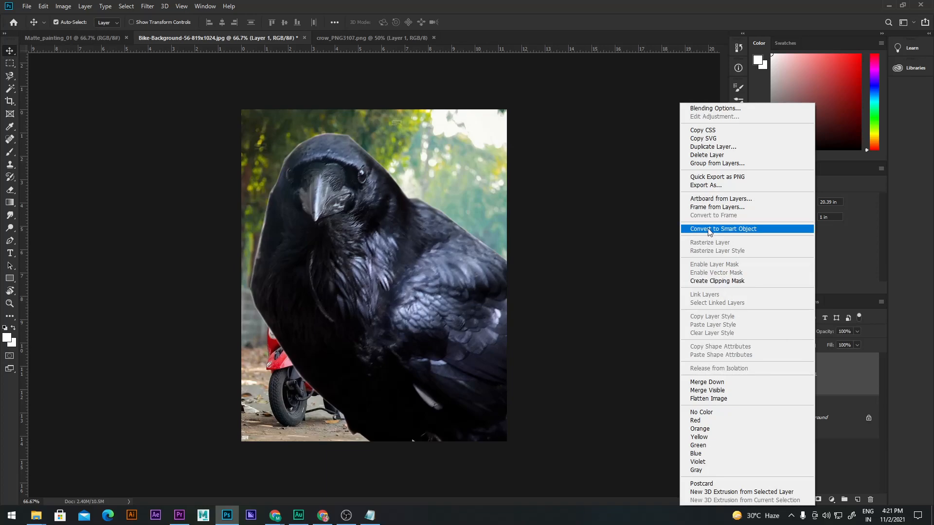
left_click(709, 230)
key("ctrl+t")
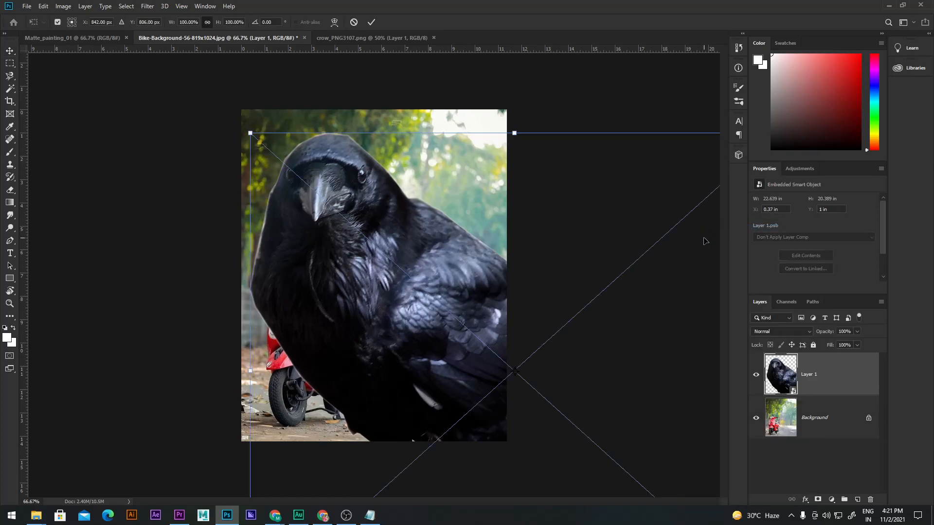
left_click_drag(250, 134, 461, 323)
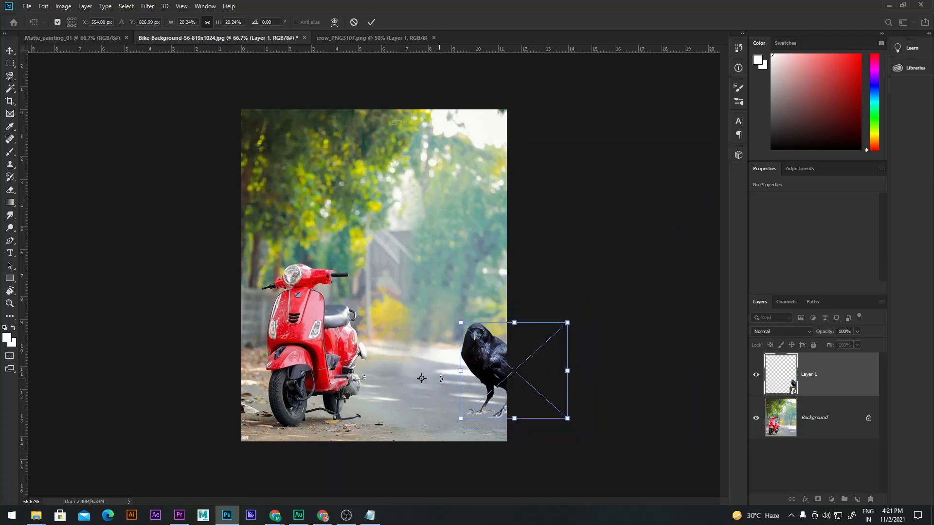
left_click_drag(528, 384, 449, 401)
left_click_drag(490, 337, 425, 410)
key("Return")
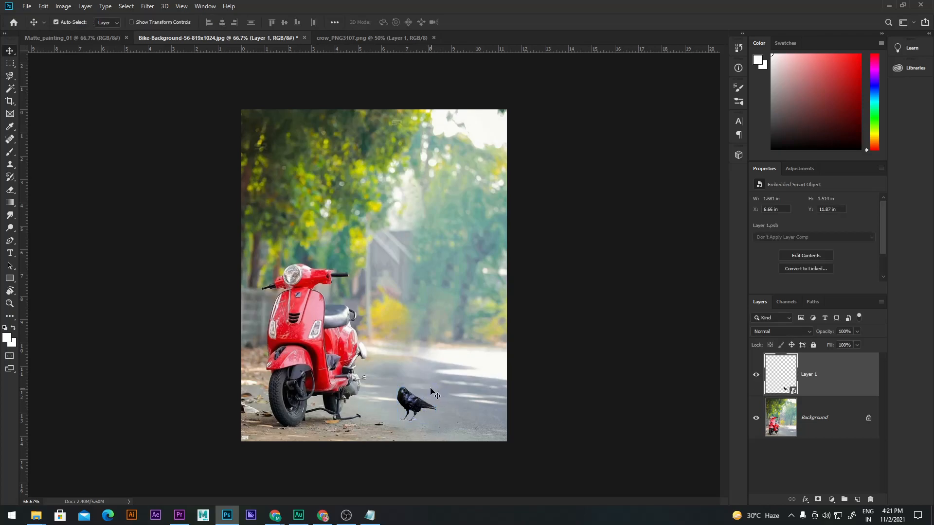
Nudge the crow slightly down on the road, to a Y position of about 11.98 in.
scroll(407, 418, "up", 3)
scroll(407, 418, "down", 3)
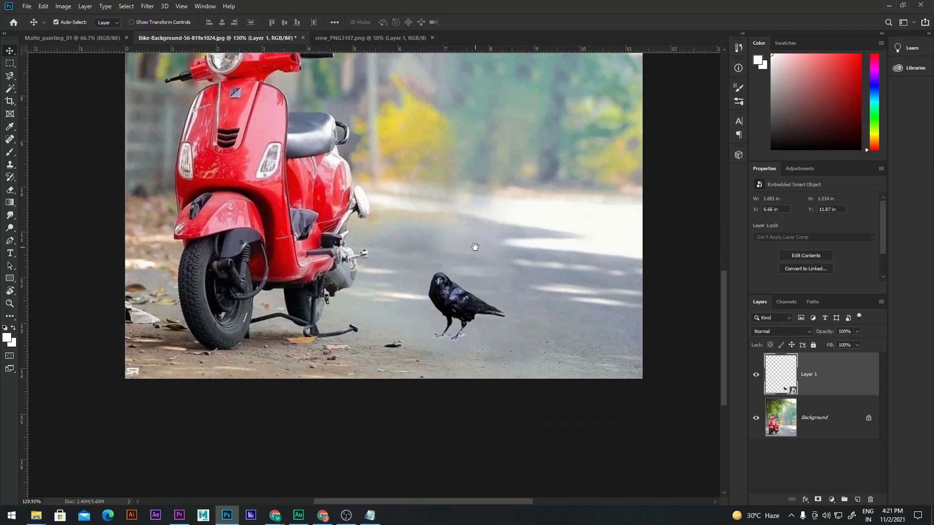
left_click_drag(459, 306, 463, 314)
scroll(378, 333, "down", 1)
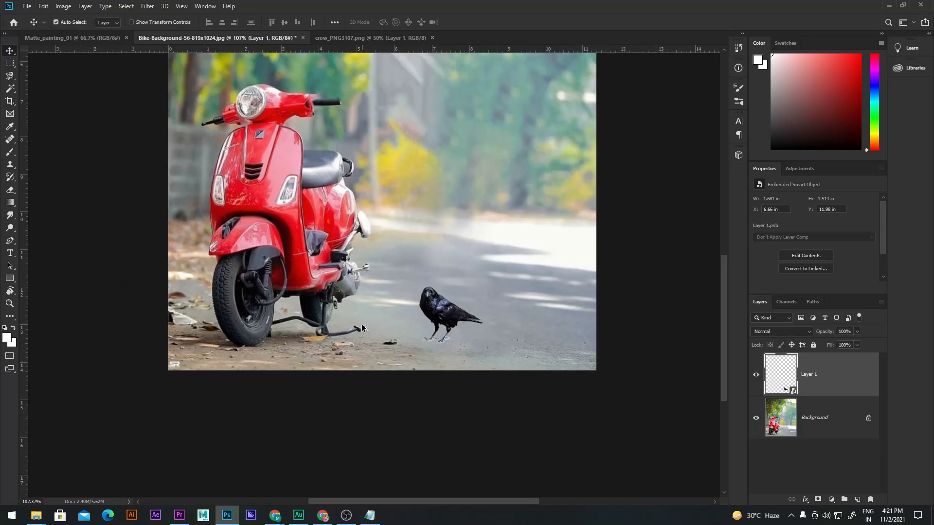
scroll(363, 328, "down", 2)
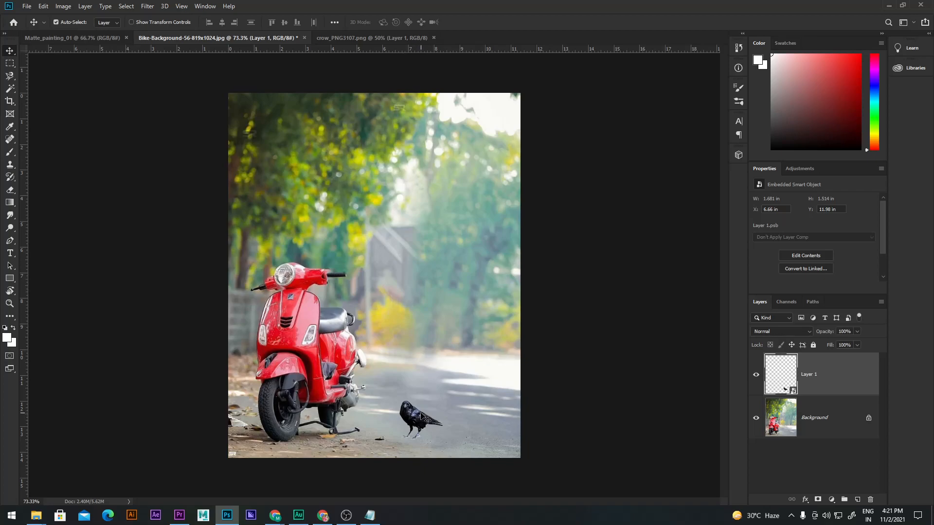
scroll(427, 418, "up", 3)
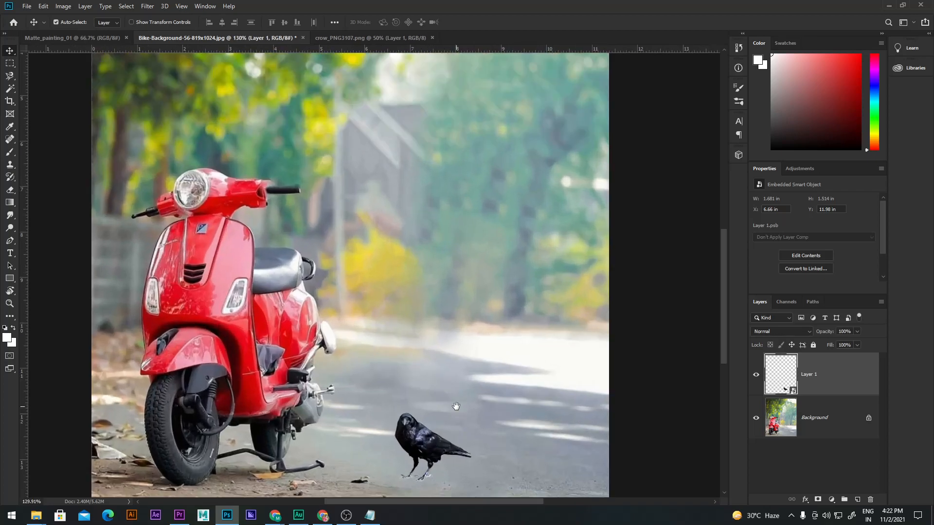
left_click_drag(459, 410, 454, 280)
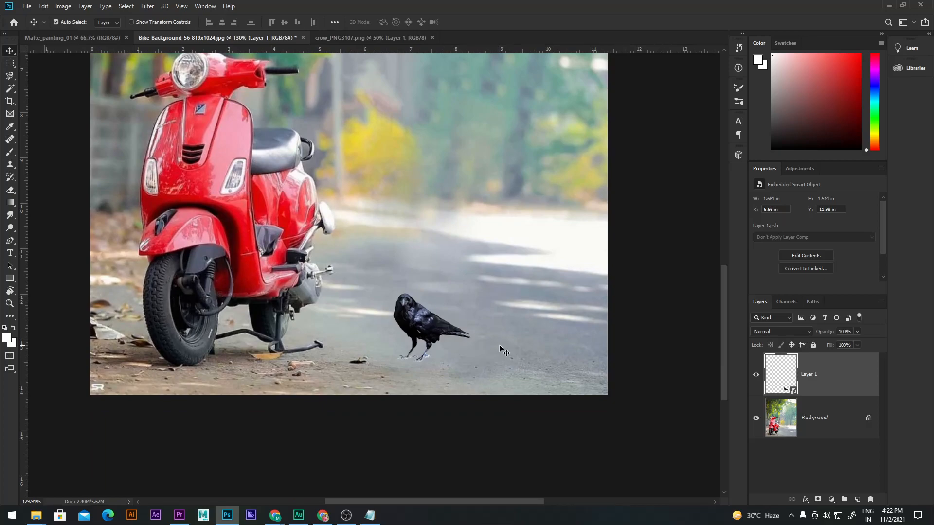
scroll(411, 370, "down", 3)
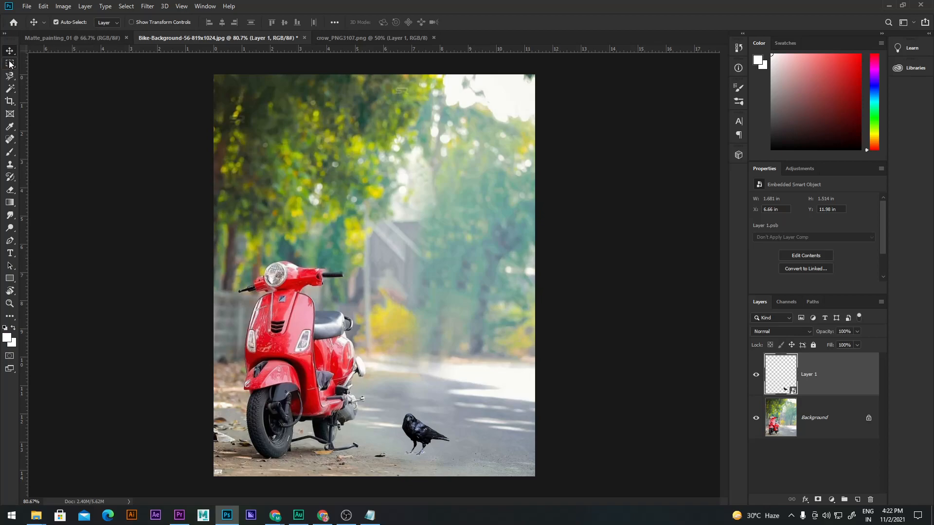
Create a new empty layer above the crow layer with the default settings.
key("ctrl+shift+n")
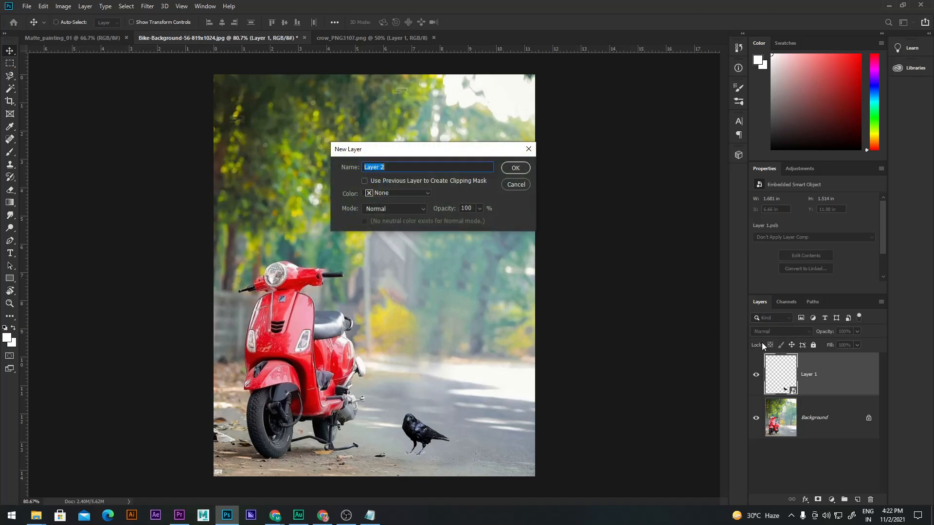
key("Return")
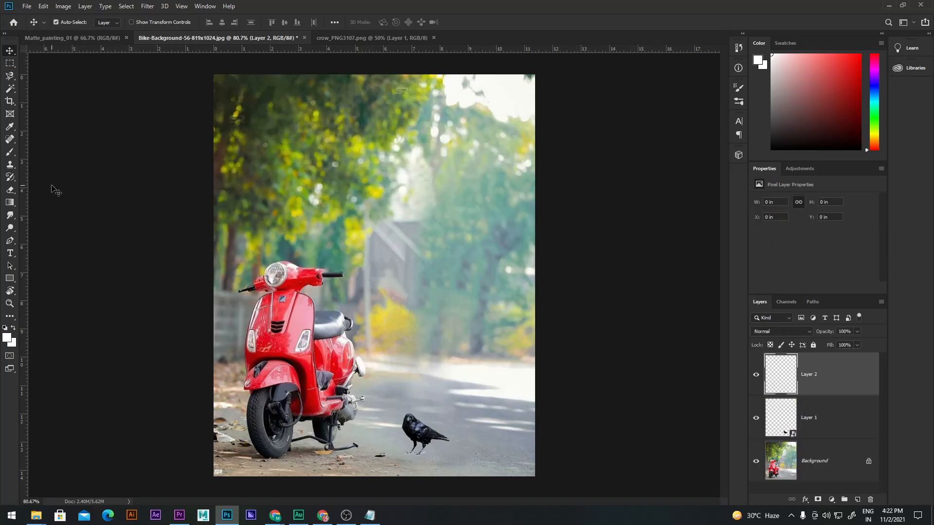
key("b")
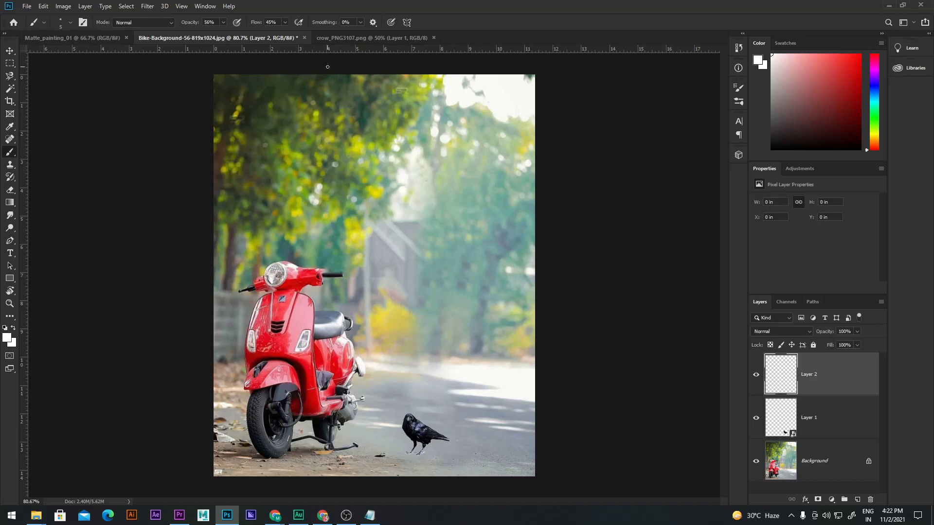
left_click(336, 488, "shift")
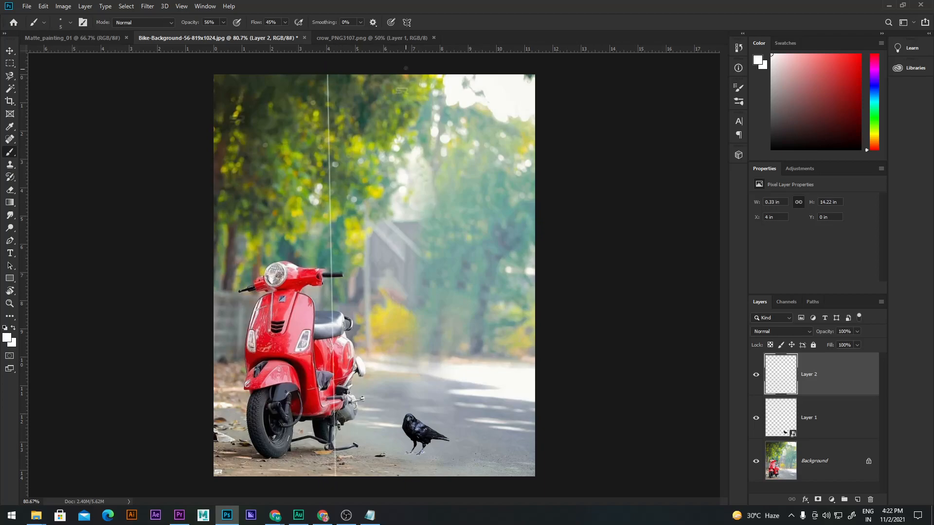
left_click(444, 490, "shift")
key("ctrl+z")
key("ctrl+z")
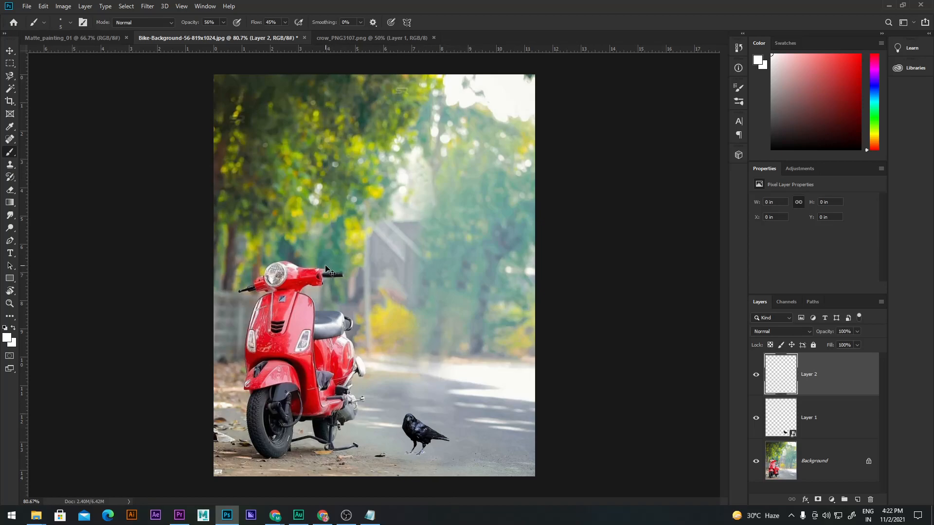
Add two vertical guides across the scooter image at about 3 in and 8 in to divide it into thirds.
left_click_drag(26, 255, 299, 262)
left_click_drag(28, 283, 441, 287)
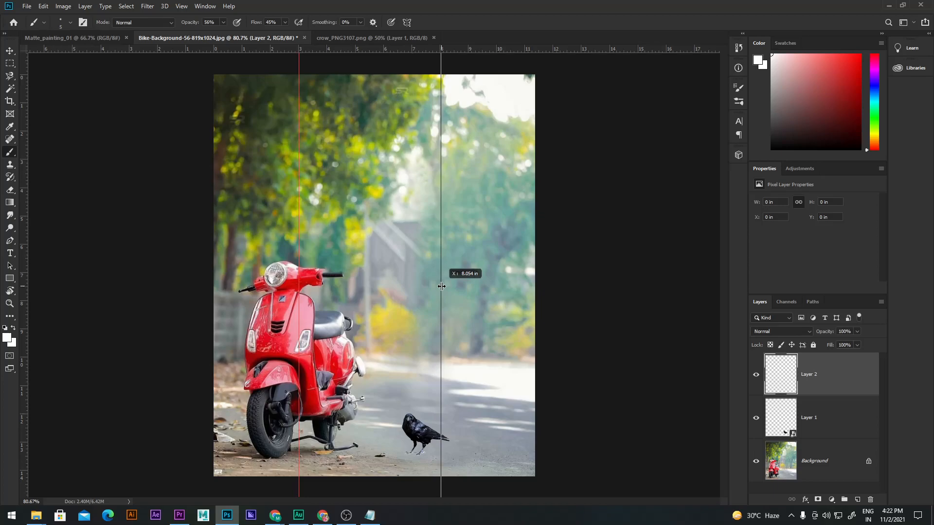
left_click_drag(441, 287, 440, 286)
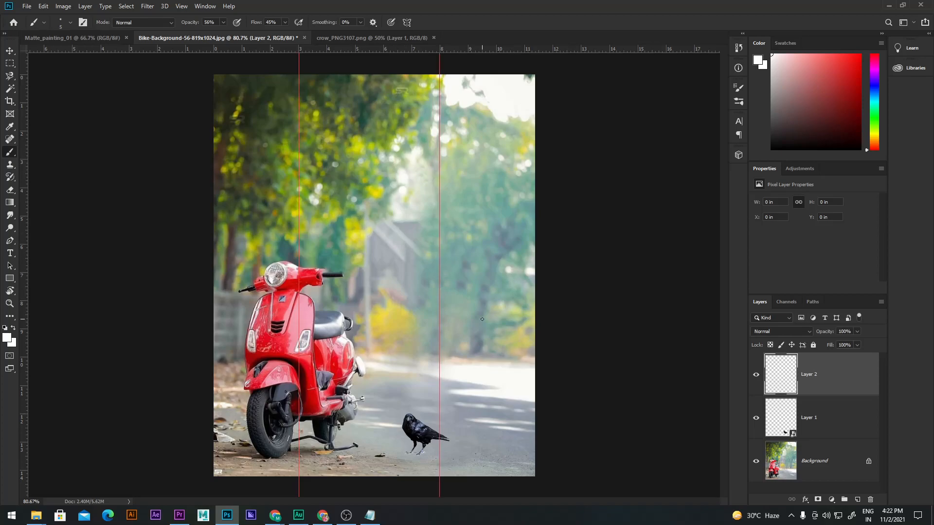
Switch to the Google Meet call, admit the waiting participant, and return to Photoshop.
mouse_move(275, 515)
left_click(252, 483)
left_click(48, 7)
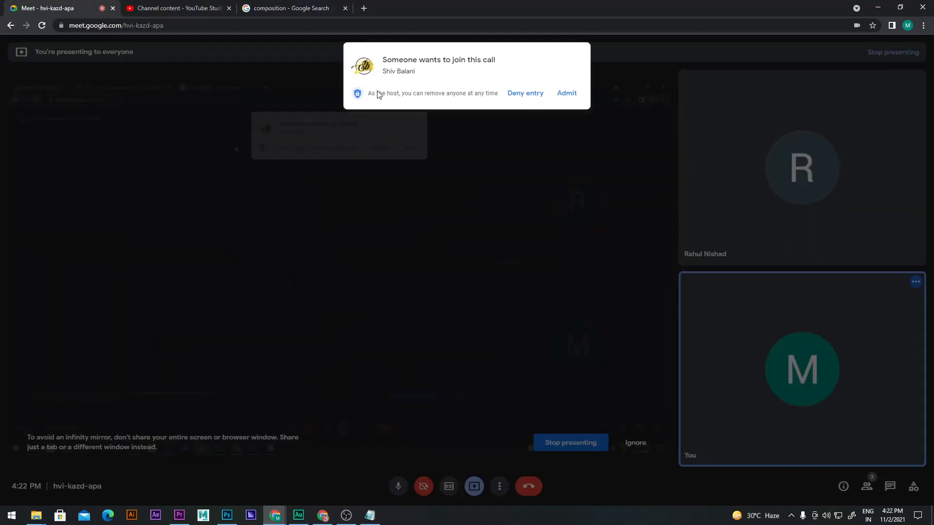
left_click(566, 93)
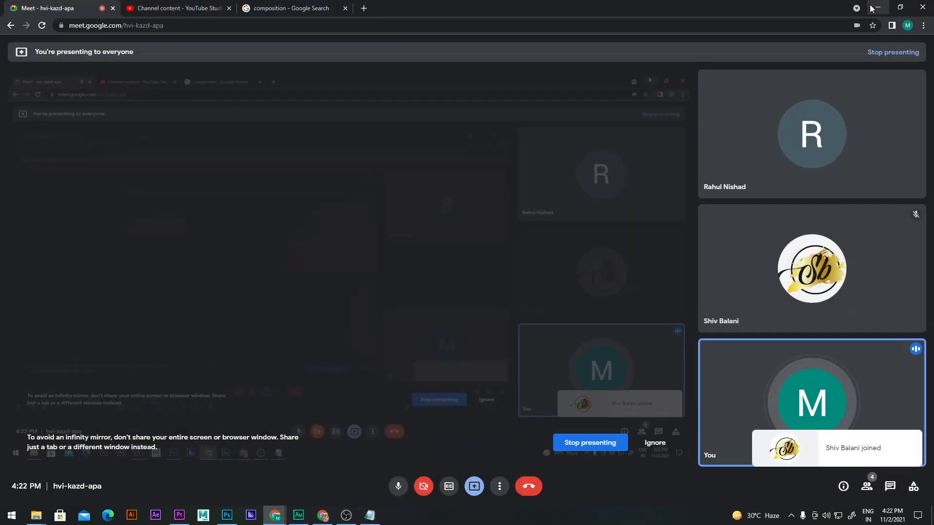
left_click(878, 7)
Add two horizontal guides across the scooter image at about 3 in and 11 in to complete the thirds grid.
left_click_drag(117, 53, 197, 160)
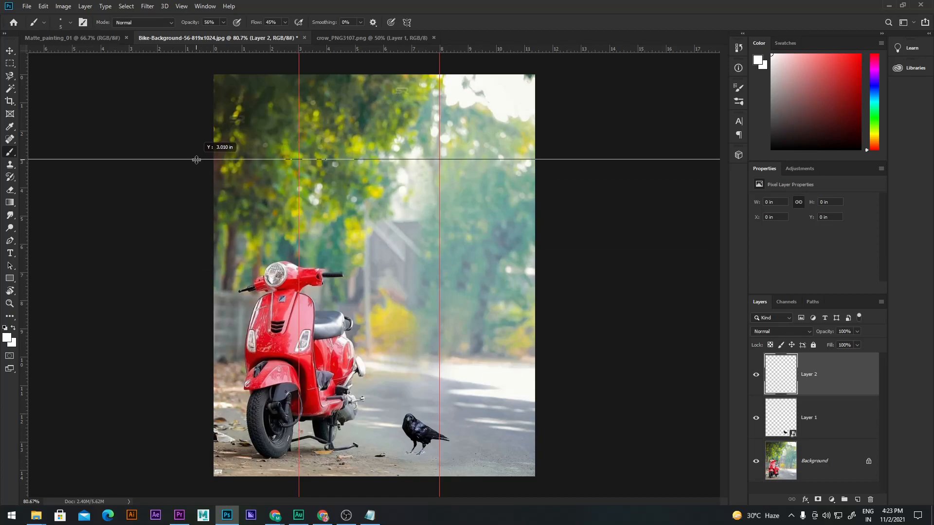
left_click_drag(197, 160, 197, 159)
mouse_move(227, 49)
left_mouse_down()
mouse_move(238, 80)
mouse_move(197, 355)
mouse_move(193, 474)
mouse_move(189, 387)
left_mouse_up()
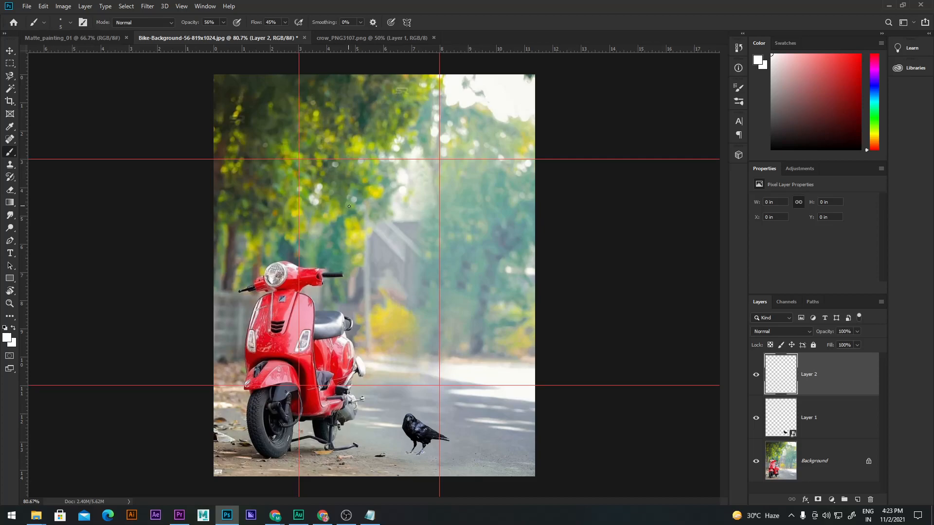
Move the crow horizontally to the right with the Move tool so it stands on the second vertical guide, at about X 7.51 in.
left_click(9, 50)
left_click(418, 433)
left_click_drag(416, 431, 438, 431)
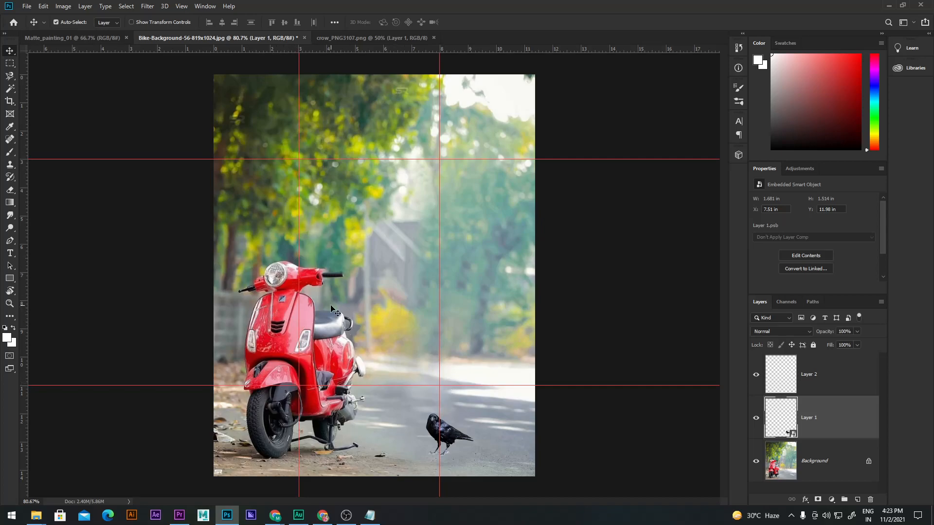
Try sketching a golden-spiral curve in white on Layer 2, sweeping from the sky around the scooter to the crow, and undo each attempt.
left_click(831, 368)
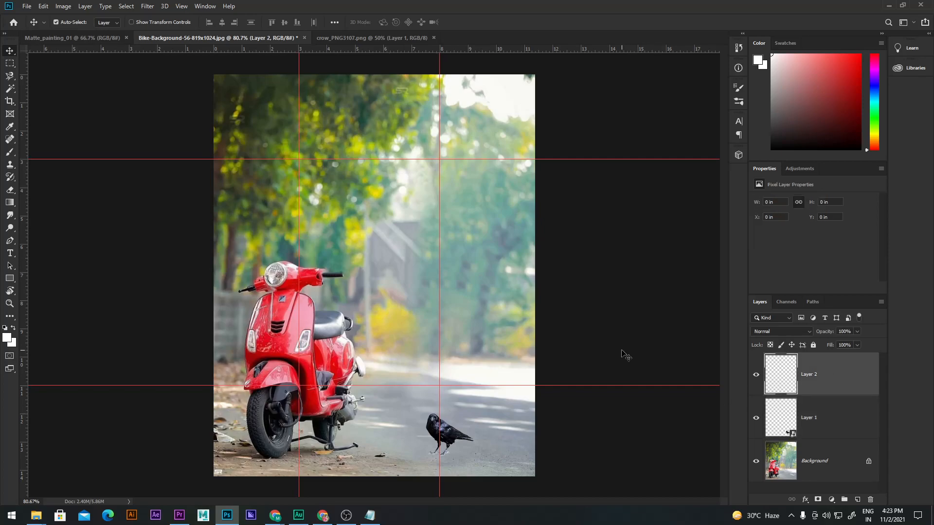
key("b")
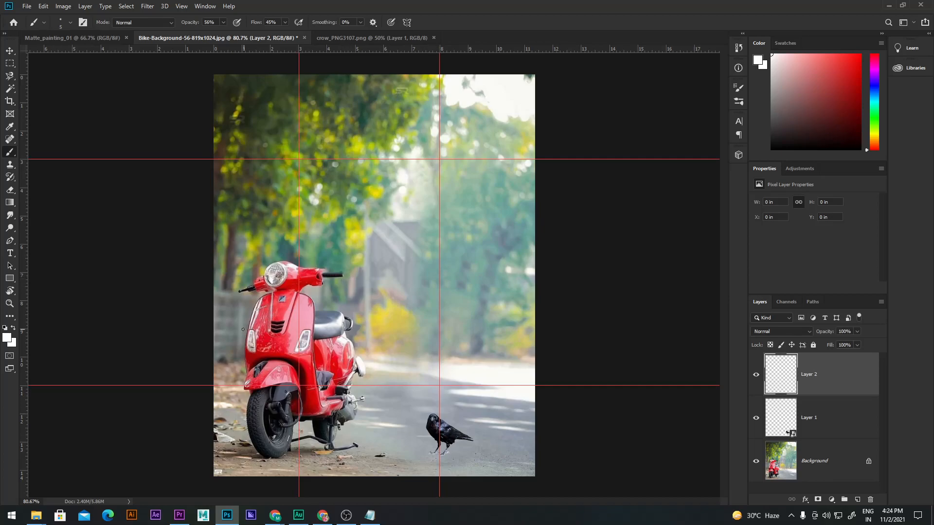
mouse_move(481, 106)
left_mouse_down()
mouse_move(326, 123)
mouse_move(252, 201)
mouse_move(243, 336)
mouse_move(329, 447)
mouse_move(486, 421)
mouse_move(398, 384)
mouse_move(446, 426)
left_mouse_up()
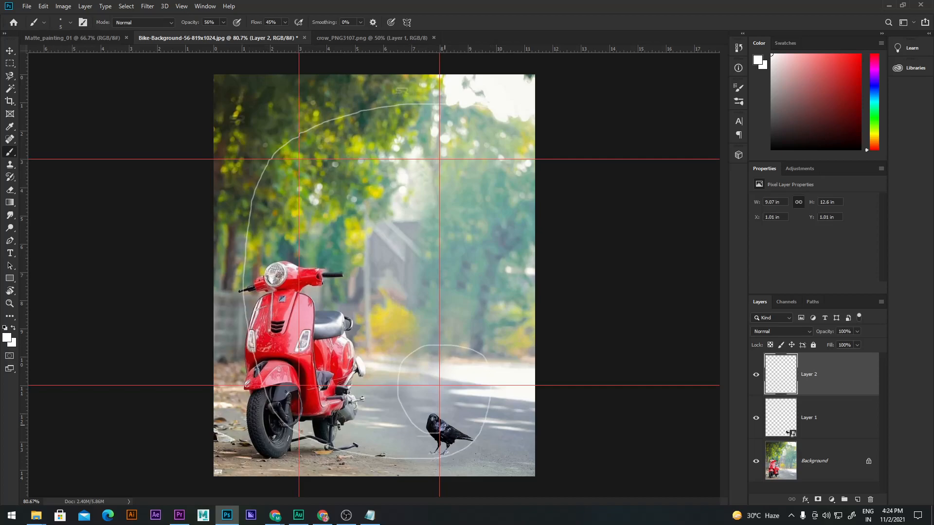
key("ctrl+z")
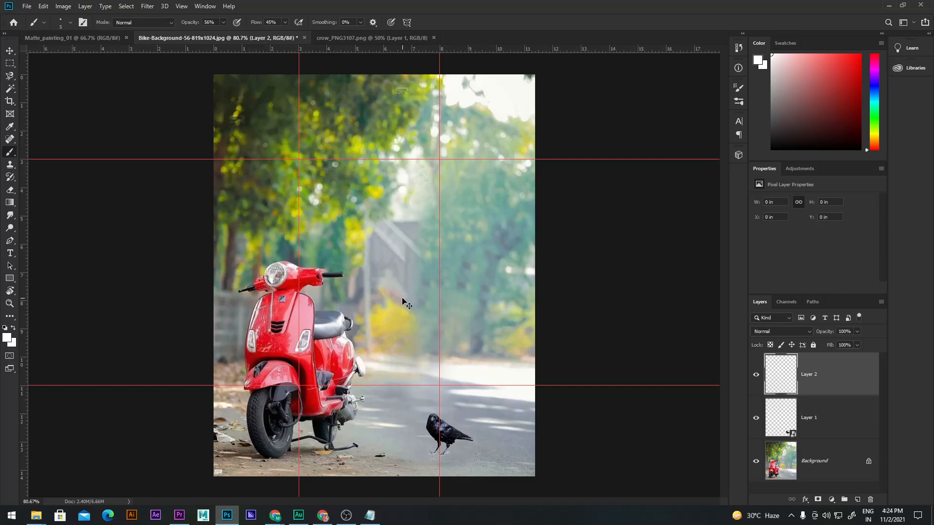
mouse_move(505, 118)
left_mouse_down()
mouse_move(348, 130)
mouse_move(287, 154)
mouse_move(256, 187)
mouse_move(242, 235)
mouse_move(244, 353)
mouse_move(269, 411)
mouse_move(306, 444)
mouse_move(374, 457)
mouse_move(424, 459)
mouse_move(463, 446)
mouse_move(482, 404)
mouse_move(465, 327)
mouse_move(403, 318)
mouse_move(360, 357)
mouse_move(384, 424)
mouse_move(427, 439)
mouse_move(431, 417)
left_mouse_up()
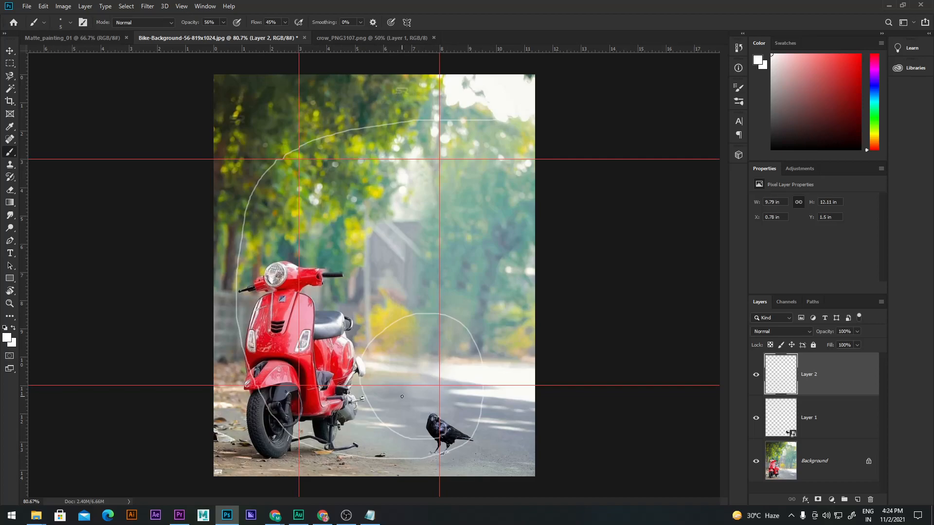
key("ctrl+z")
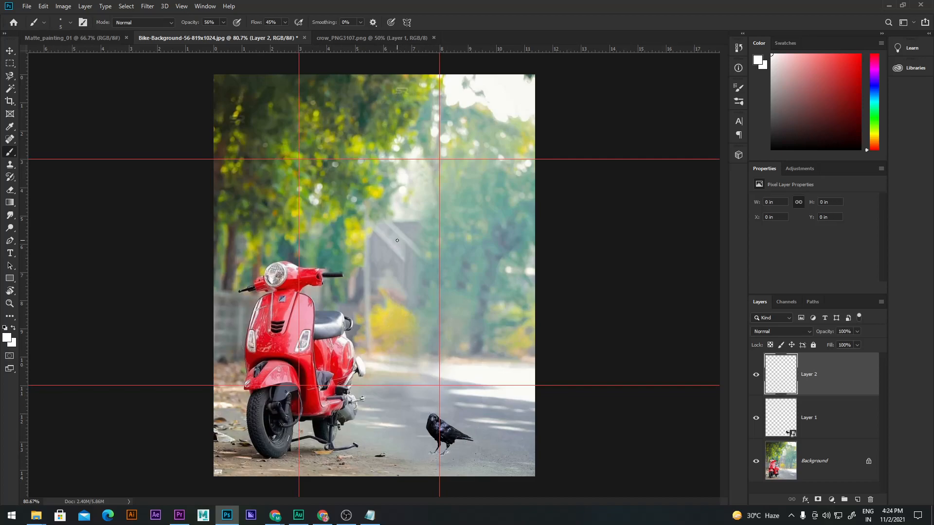
mouse_move(489, 111)
left_mouse_down()
mouse_move(344, 232)
mouse_move(311, 298)
mouse_move(288, 379)
mouse_move(301, 443)
mouse_move(390, 475)
mouse_move(484, 397)
mouse_move(373, 414)
mouse_move(432, 419)
left_mouse_up()
key("ctrl+z")
Try brushing straight white diagonal composition lines across the scooter image on Layer 2, and undo them all.
left_click(298, 234, "shift")
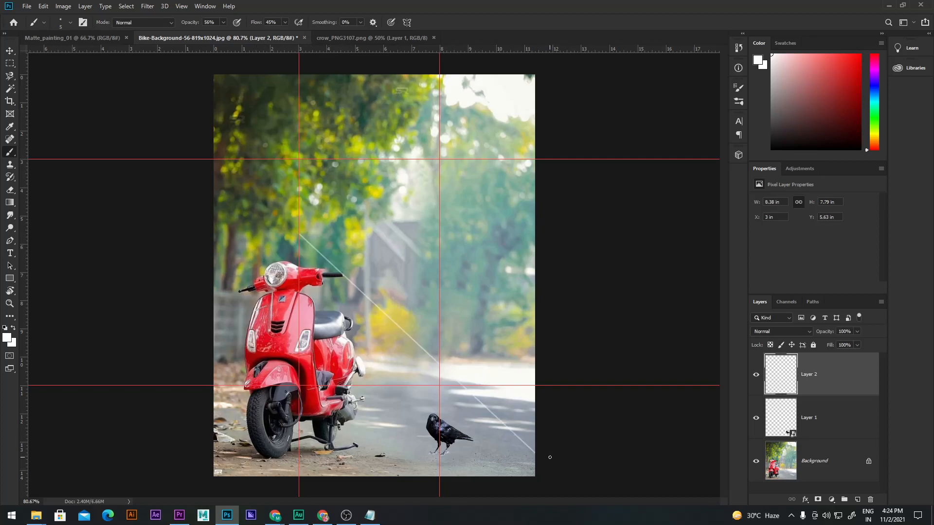
left_click(200, 469, "shift")
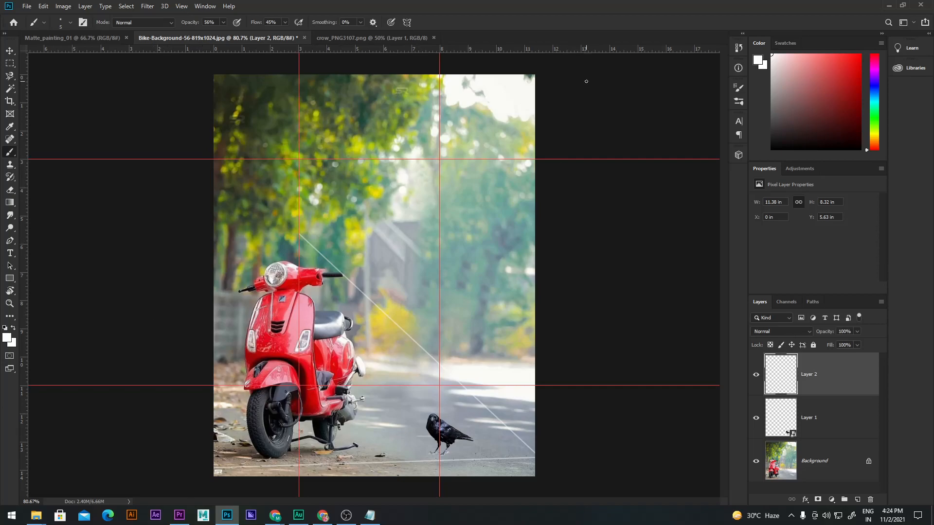
left_click(546, 66, "shift")
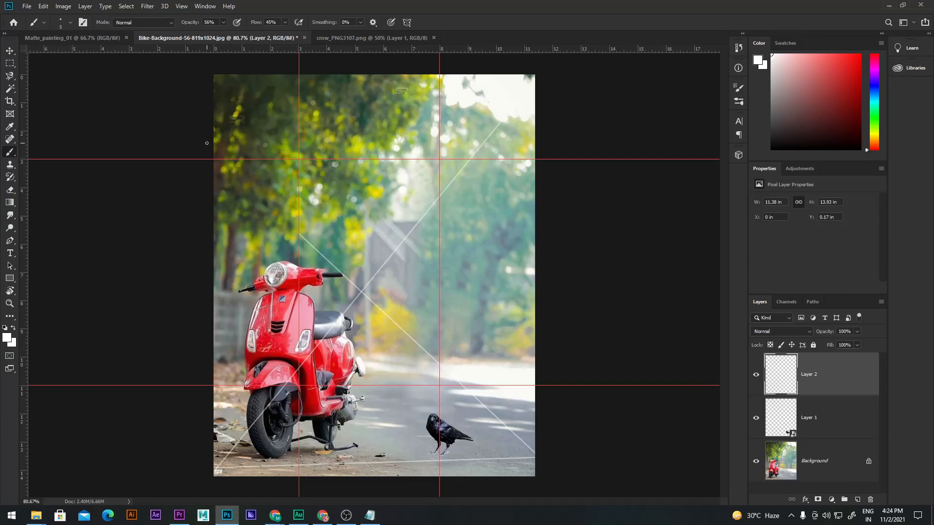
left_click(548, 469, "shift")
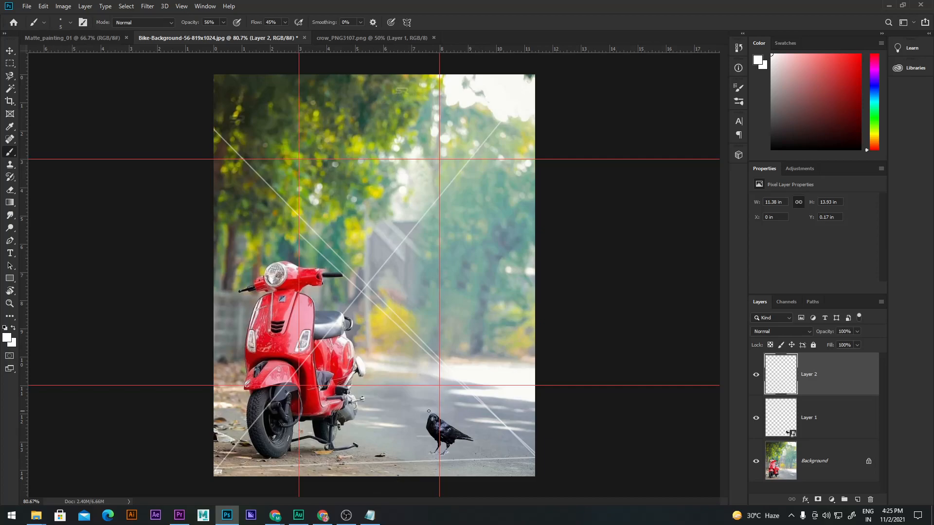
left_click(549, 243, "shift")
key("ctrl+z")
key("ctrl+z")
key("ctrl+z")
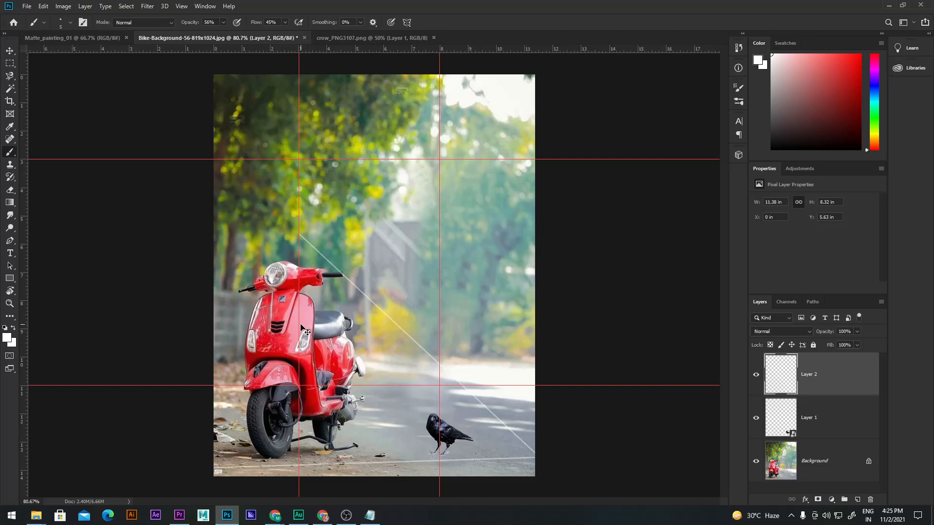
key("ctrl+z")
key("ctrl+z")
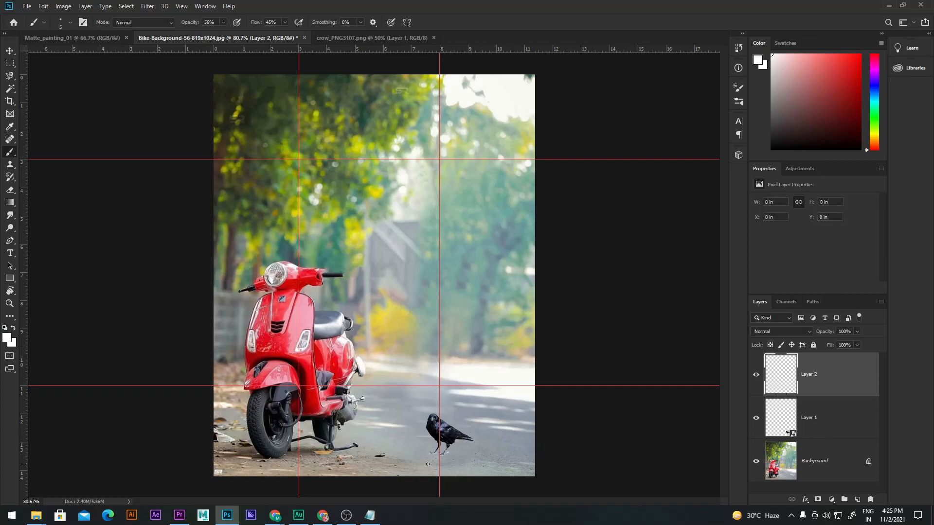
Move Layer 2 below the crow's Layer 1 in the layer stack.
scroll(454, 460, "up", 5)
left_click_drag(528, 427, 515, 260)
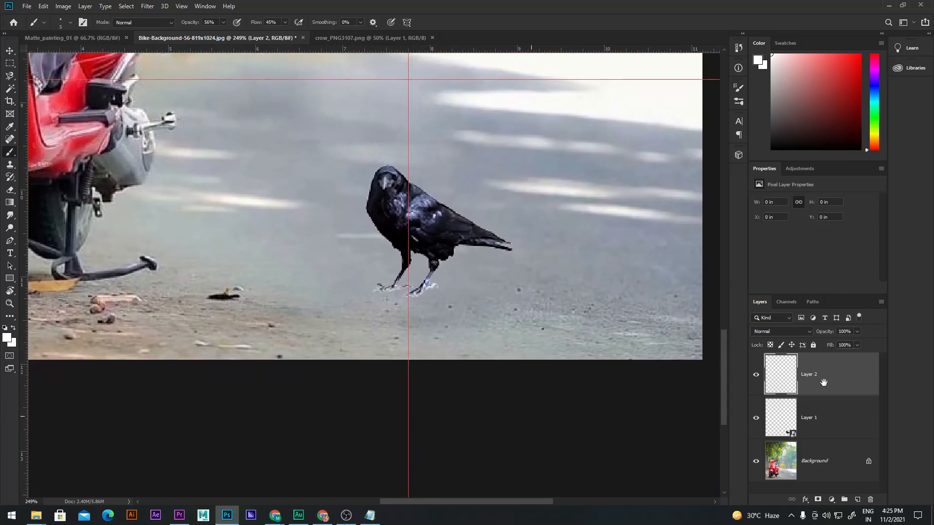
left_click_drag(824, 381, 825, 442)
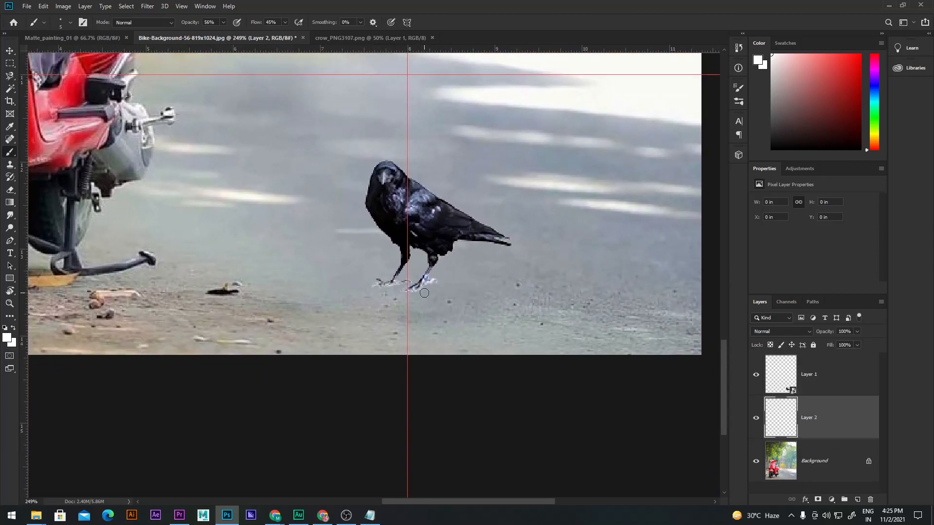
Enlarge the brush to about 35 px and make black the foreground color.
key("bracketright")
key("bracketright")
key("bracketright")
key("bracketright")
key("bracketright")
key("bracketright")
key("bracketright")
key("bracketright")
key("bracketright")
key("bracketright")
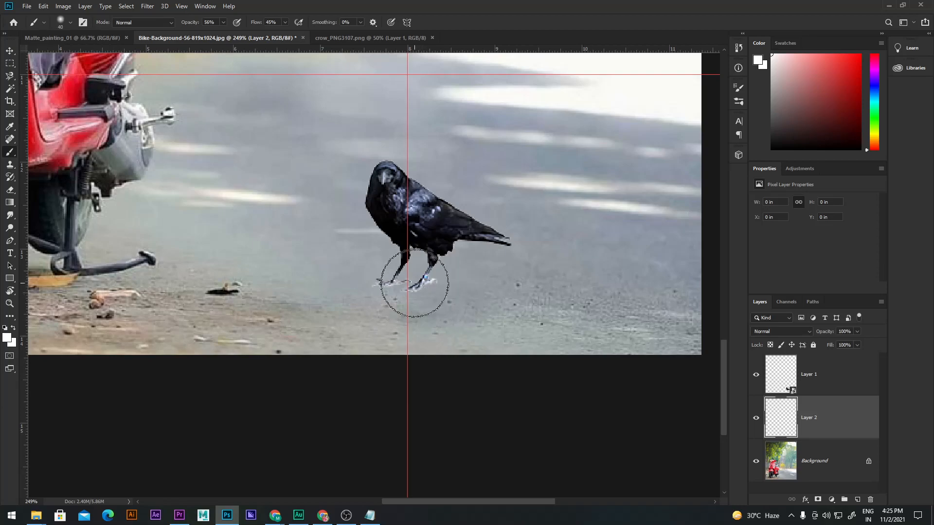
key("x")
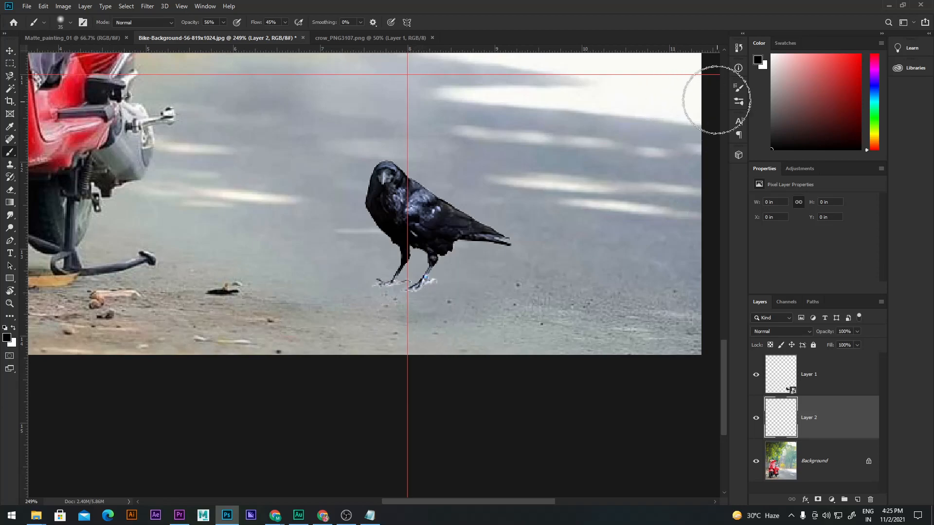
Flatten the brush tip into a horizontal ellipse with 17% roundness and a 0° angle.
left_click(737, 89)
left_click(687, 242)
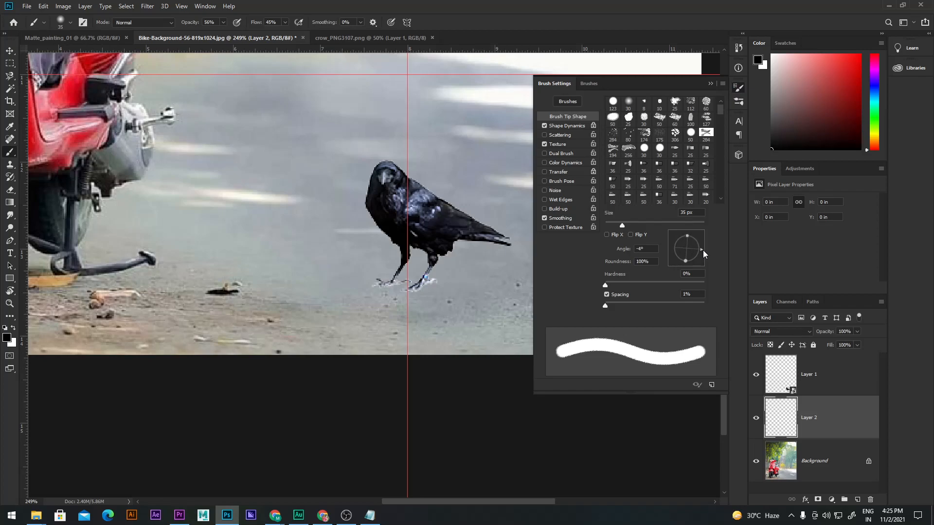
left_click_drag(705, 248, 686, 245)
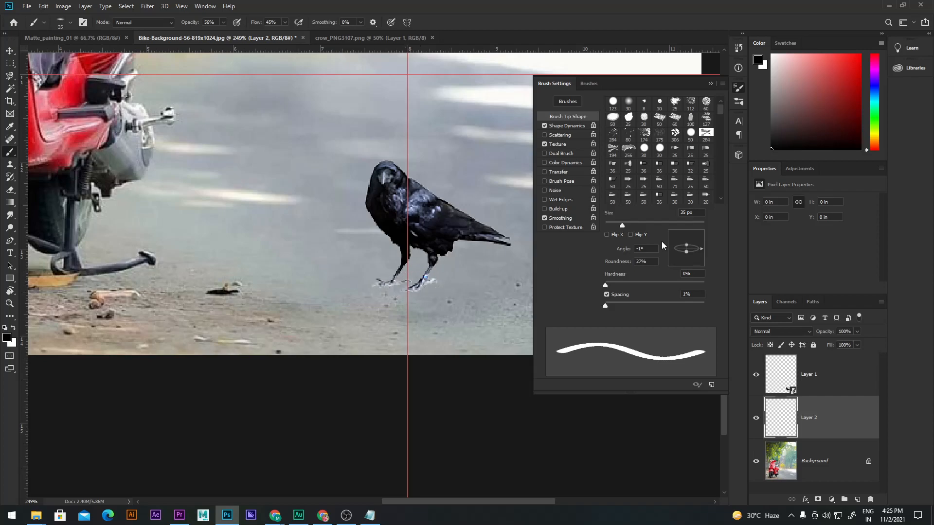
left_click_drag(689, 247, 692, 252)
left_click(702, 249)
type("0")
left_click_drag(688, 252, 687, 249)
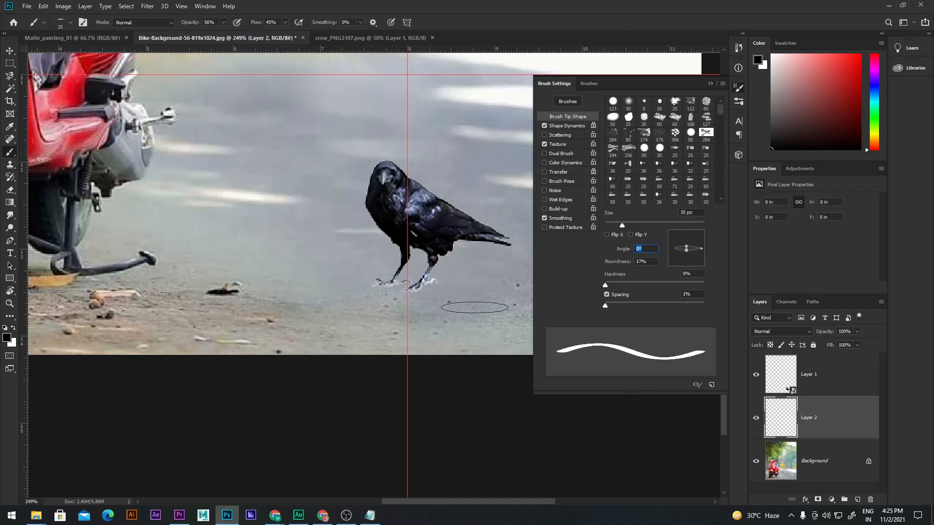
Correct the brush angle entry to 0° and enlarge the flattened brush to 80 px.
type("]]]]")
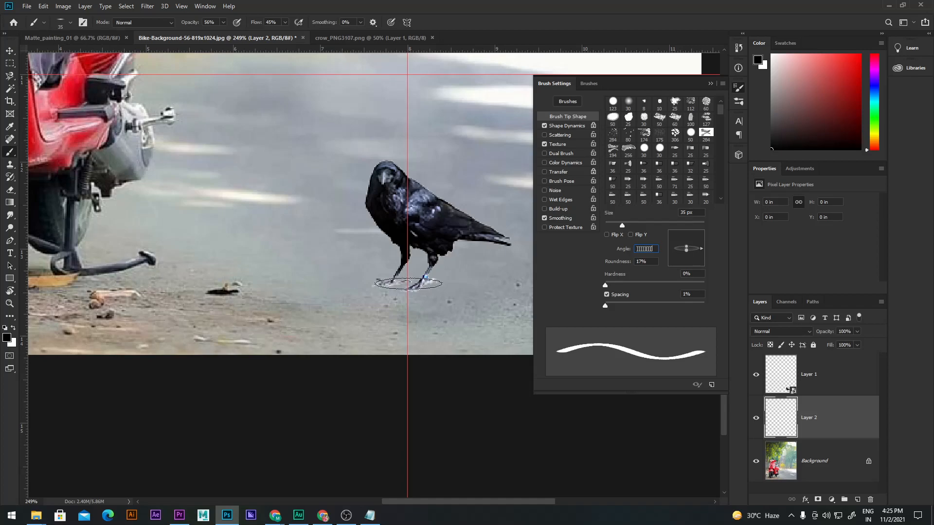
key("BackSpace")
key("BackSpace")
key("BackSpace")
key("BackSpace")
key("BackSpace")
key("BackSpace")
key("Return")
key("Return")
key("bracketright")
key("bracketright")
key("bracketright")
key("bracketright")
key("bracketright")
key("bracketright")
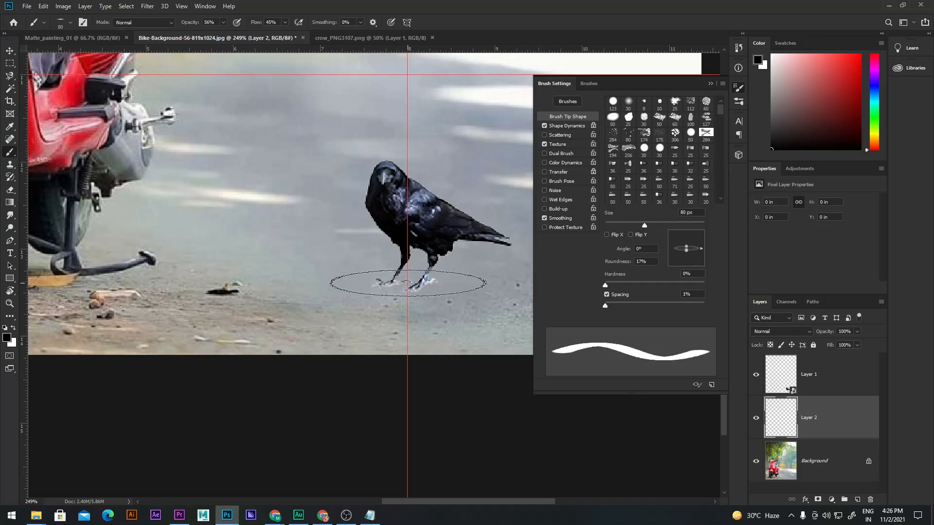
Try an 80 px shadow stamp under the crow's feet, undo it, and place Layer 2 below Layer 1.
left_click(407, 282)
key("ctrl+z")
key("ctrl+z")
key("ctrl+z")
key("ctrl+bracketright")
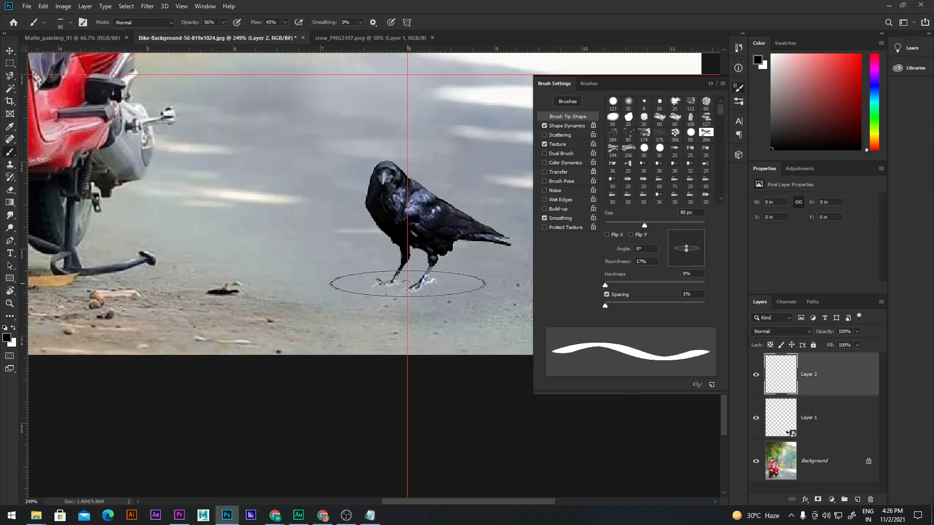
key("ctrl+bracketleft")
Enlarge the brush to 195 px, try building up an elliptical shadow under the crow, and undo the stamps.
mouse_move(407, 284)
left_mouse_down()
mouse_move(485, 291)
mouse_move(477, 291)
left_mouse_up()
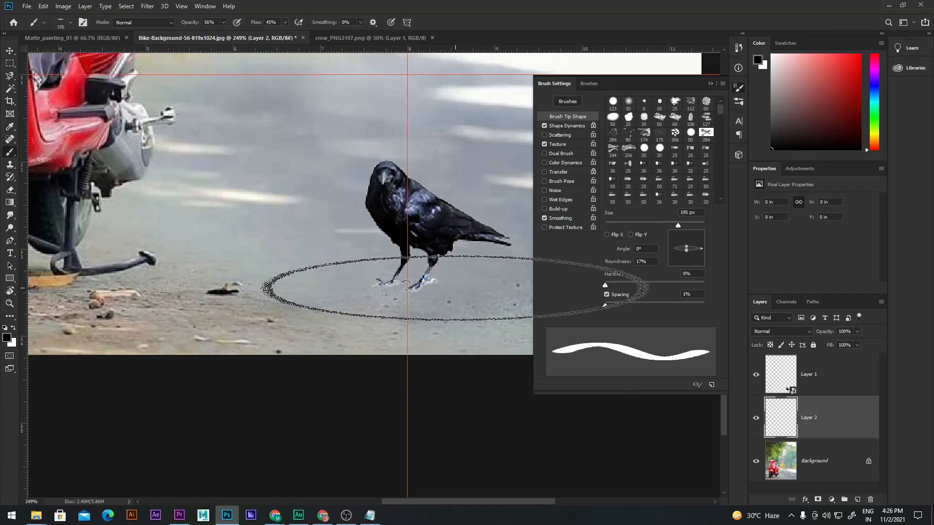
left_click(421, 287)
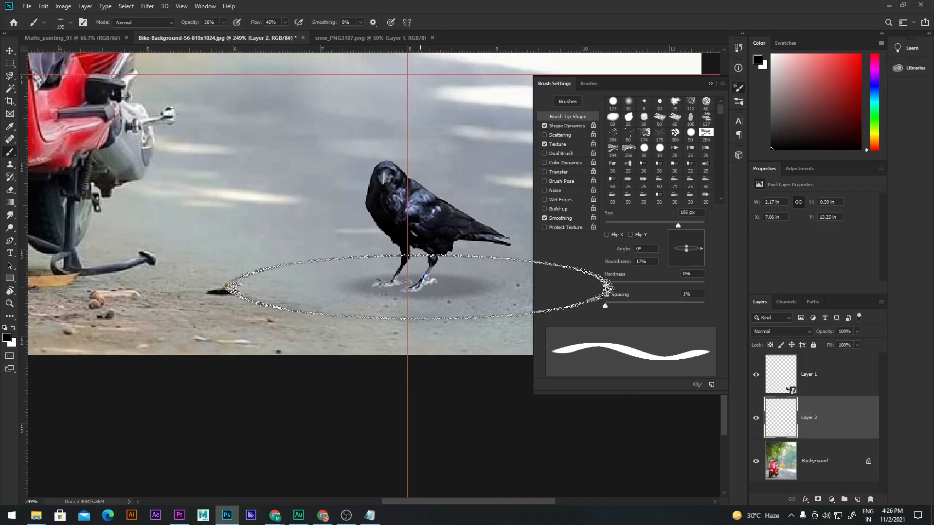
left_click(420, 287)
left_click(421, 288)
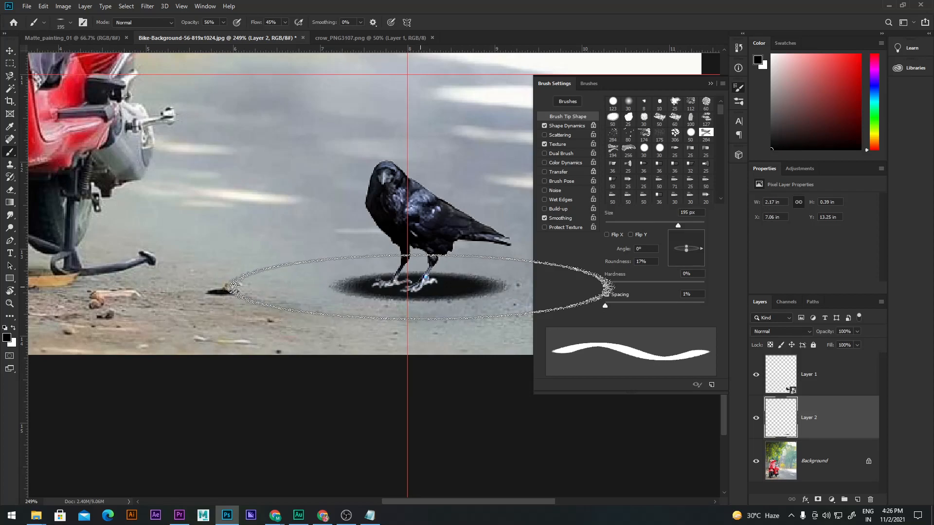
key("ctrl+z")
key("ctrl+z")
key("ctrl+z")
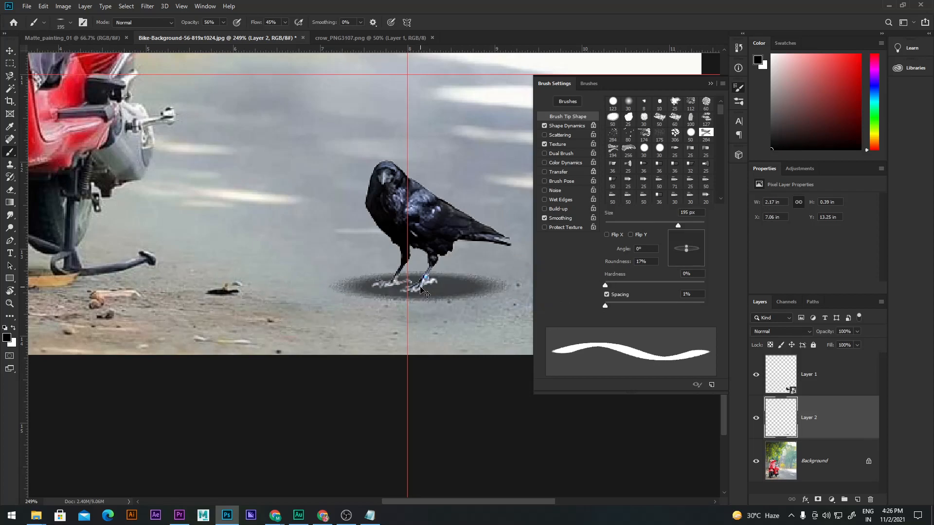
key("ctrl+z")
Set the brush opacity and flow to 100%, and try a solid black shadow under the crow's feet before undoing it.
left_click_drag(190, 23, 364, 27)
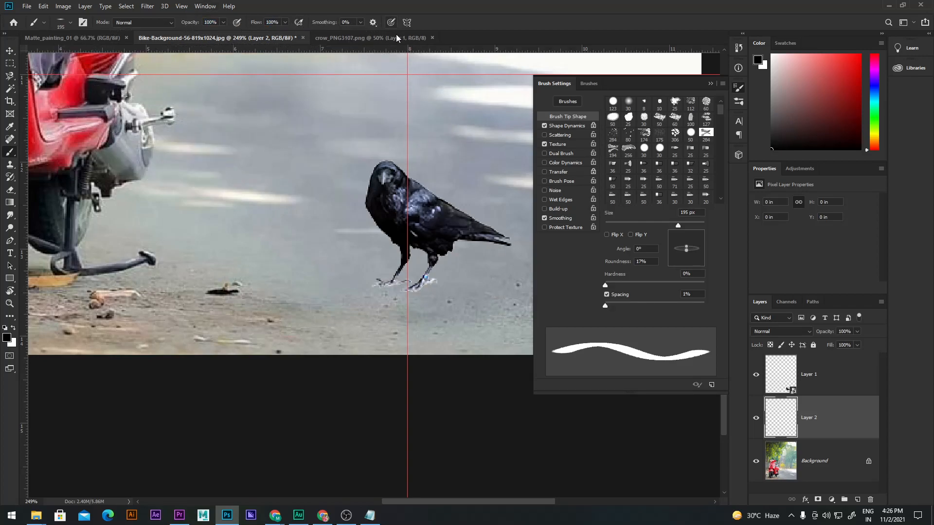
left_click_drag(407, 283, 410, 287)
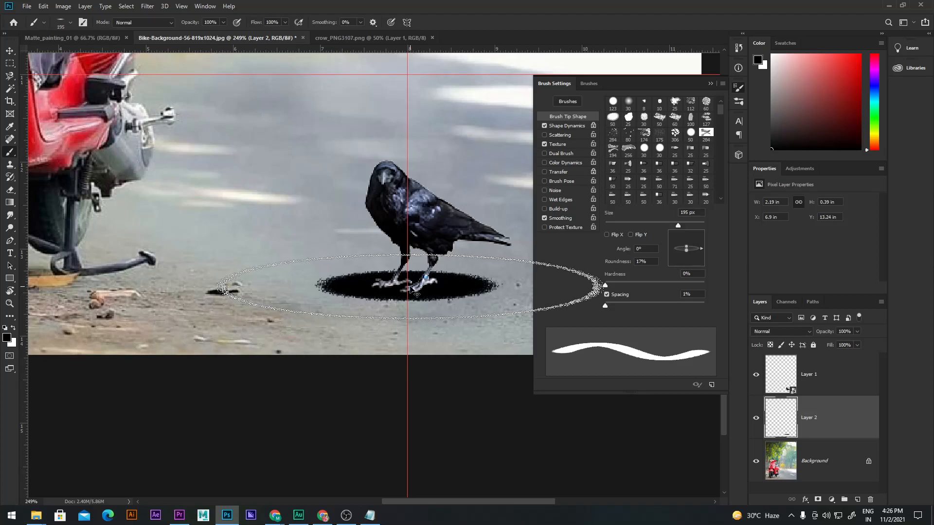
key("ctrl+z")
key("ctrl+z")
key("ctrl+z")
key("ctrl+z")
key("ctrl+z")
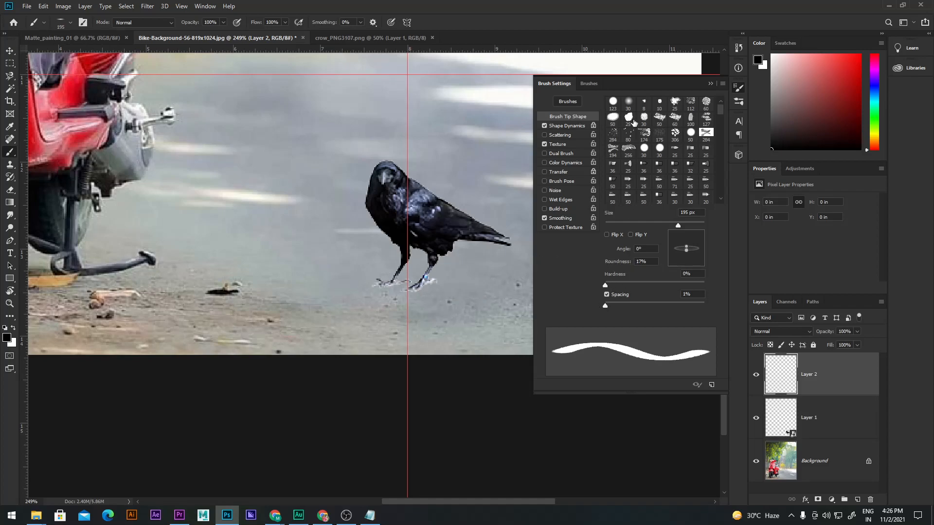
Choose the soft round 30 px brush tip and set its spacing to 1% and roundness to 15%.
left_click(614, 102)
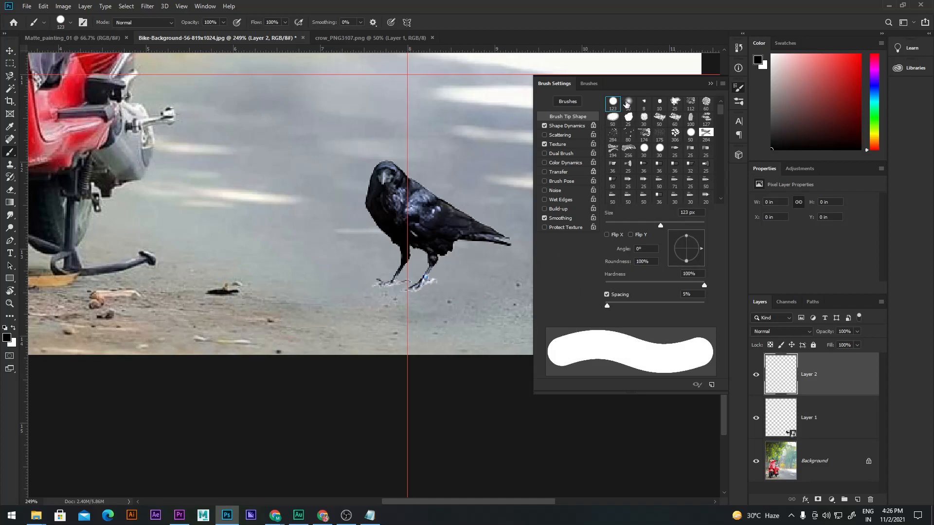
left_click(628, 102)
left_click_drag(613, 304, 606, 306)
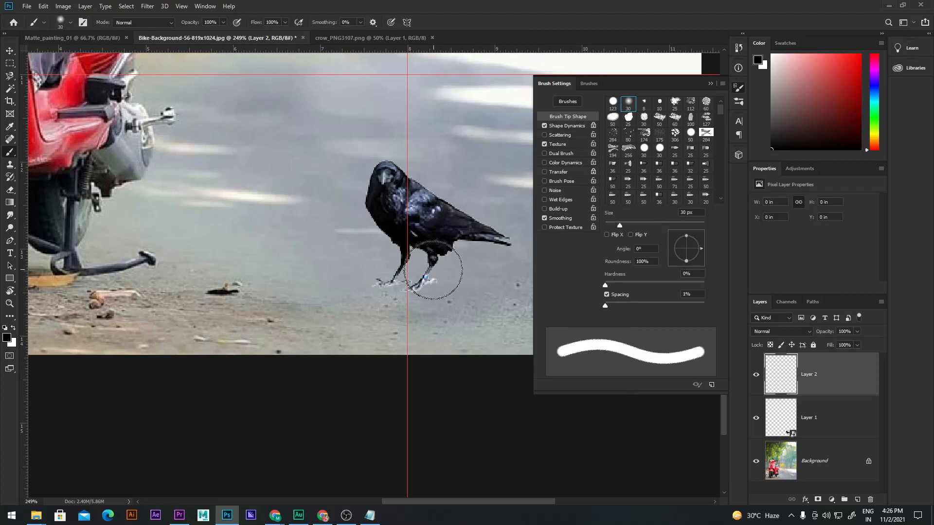
left_click_drag(687, 238, 686, 246)
left_click_drag(396, 287, 434, 282)
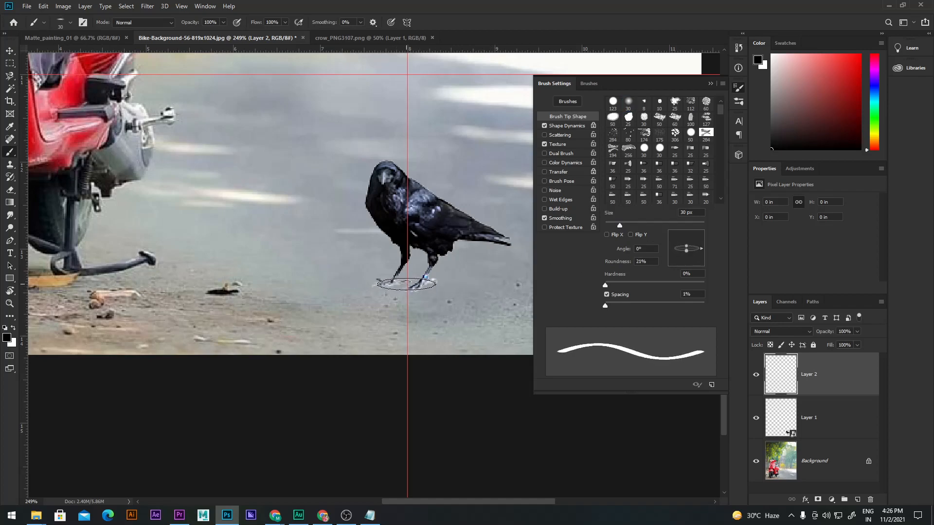
double_click(647, 262)
type("15")
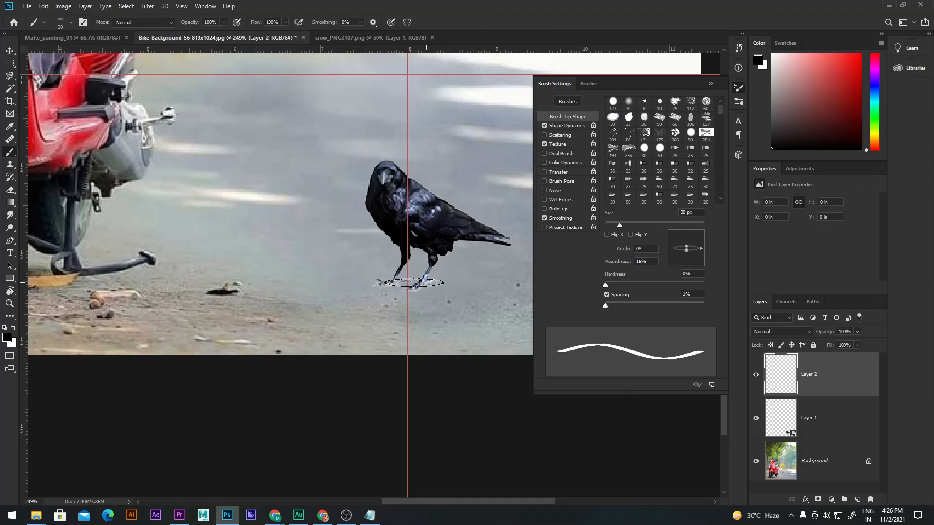
Enlarge the flattened soft brush to 700 px over the crow's feet.
key("bracketright")
key("bracketright")
key("bracketright")
key("bracketright")
key("bracketright")
key("bracketright")
key("bracketright")
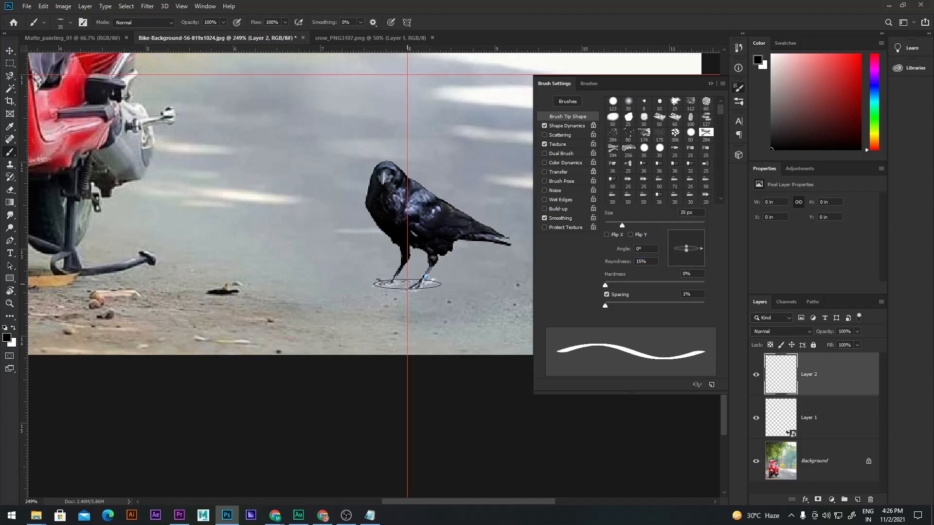
key("bracketright")
key("bracketright")
key("bracketright")
key("bracketright")
key("bracketright")
key("bracketright")
key("bracketright")
key("bracketright")
key("bracketright")
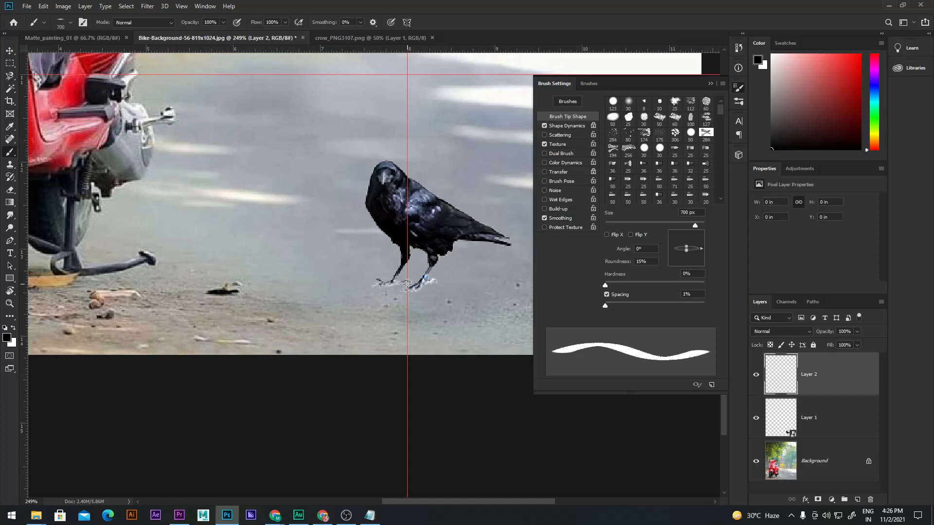
Reduce the flattened soft brush to 300 px and stamp a solid black elliptical shadow under the crow's feet.
left_click(407, 284)
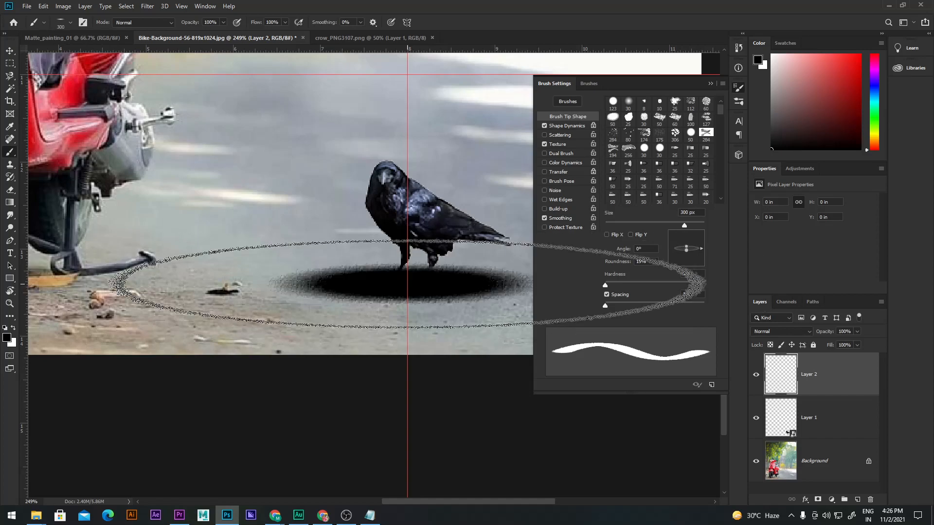
key("bracketleft")
key("bracketleft")
key("bracketleft")
left_click(408, 284)
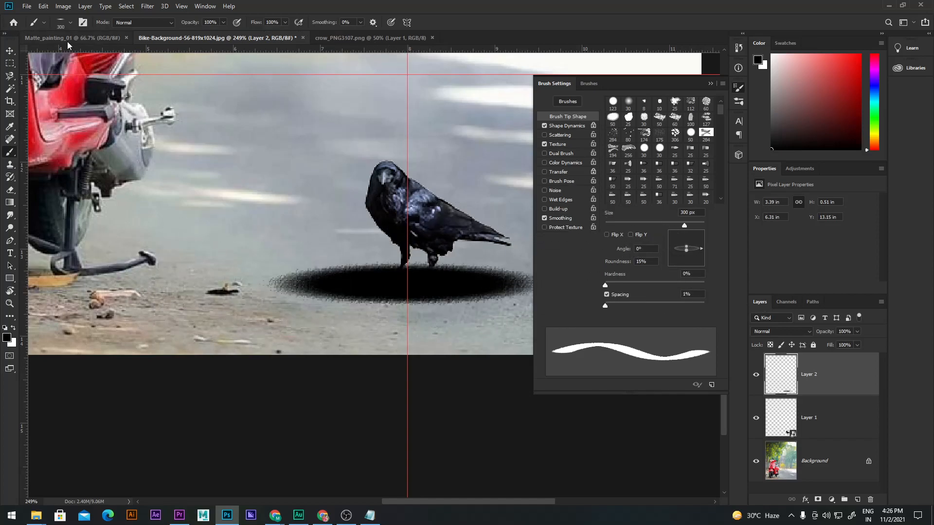
Move the shadow layer (Layer 2) beneath the crow layer and keep its blending mode at Normal.
key("v")
left_click_drag(791, 379, 807, 423)
left_click(784, 331)
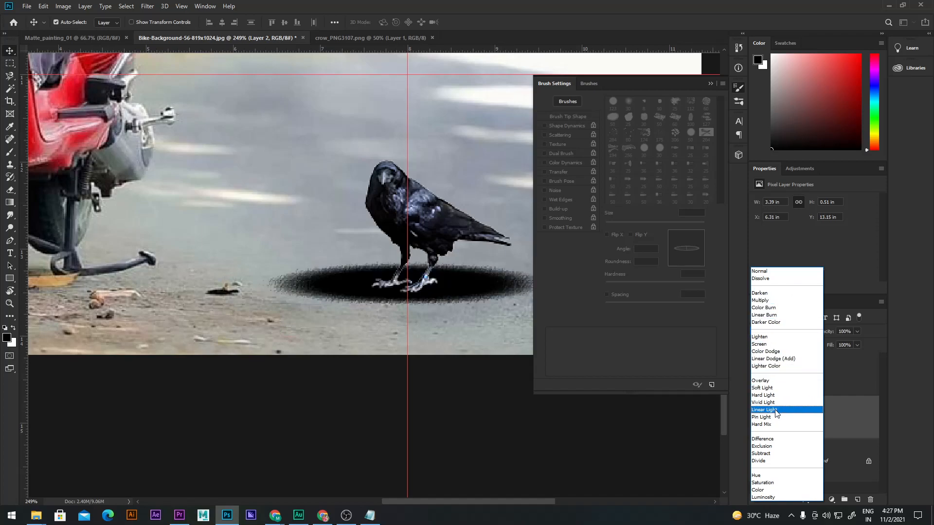
left_click(772, 275)
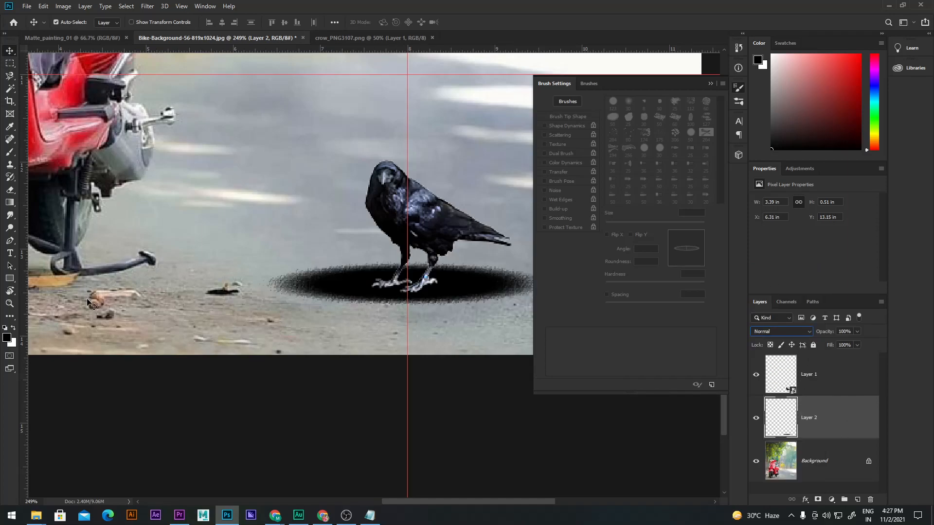
Lower the shadow layer's opacity to 37% and close the brush settings.
left_click_drag(824, 331, 788, 336)
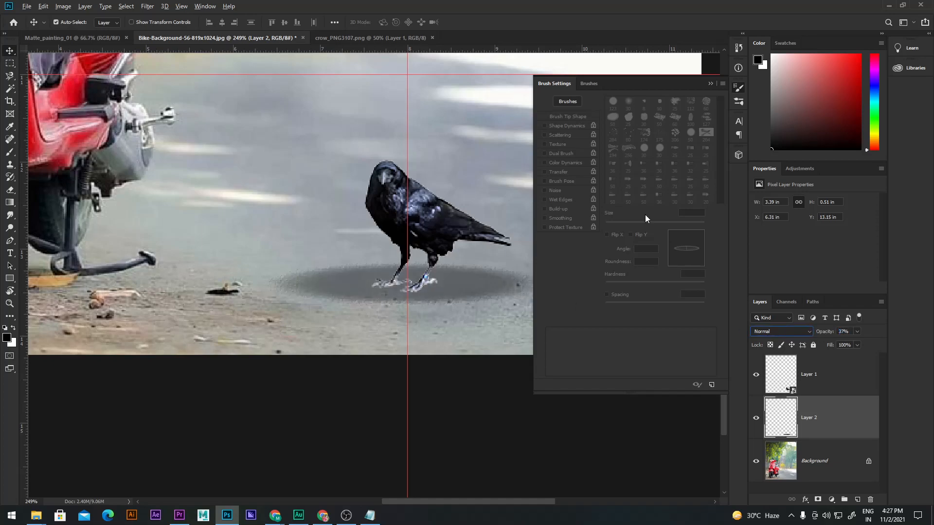
left_click(710, 84)
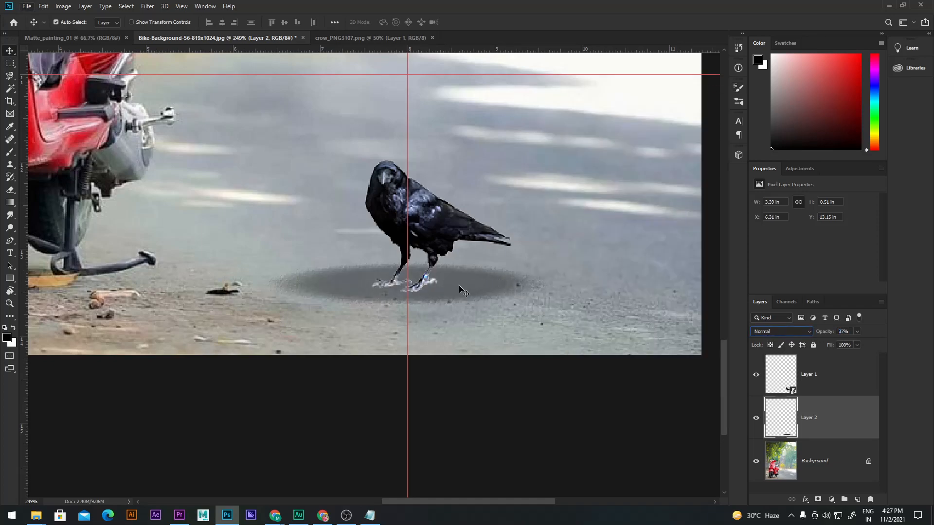
scroll(485, 364, "down", 5)
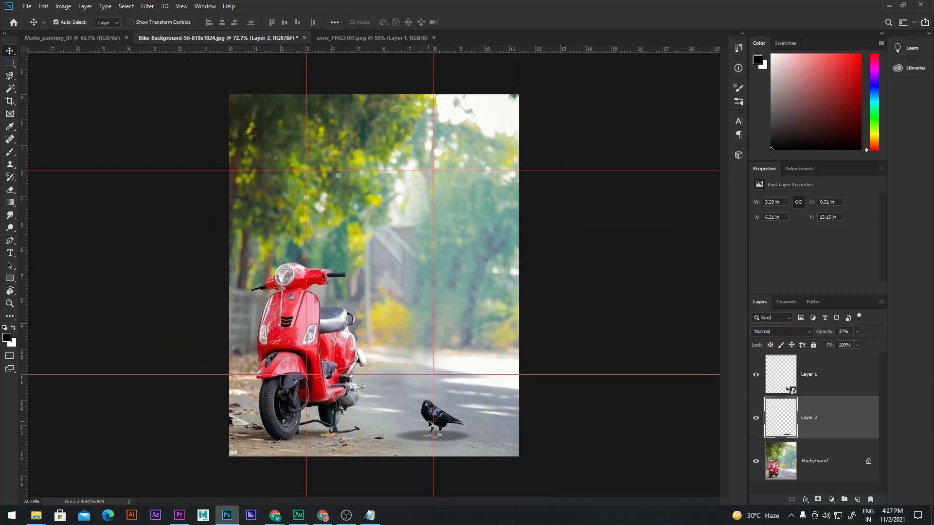
scroll(430, 423, "up", 1)
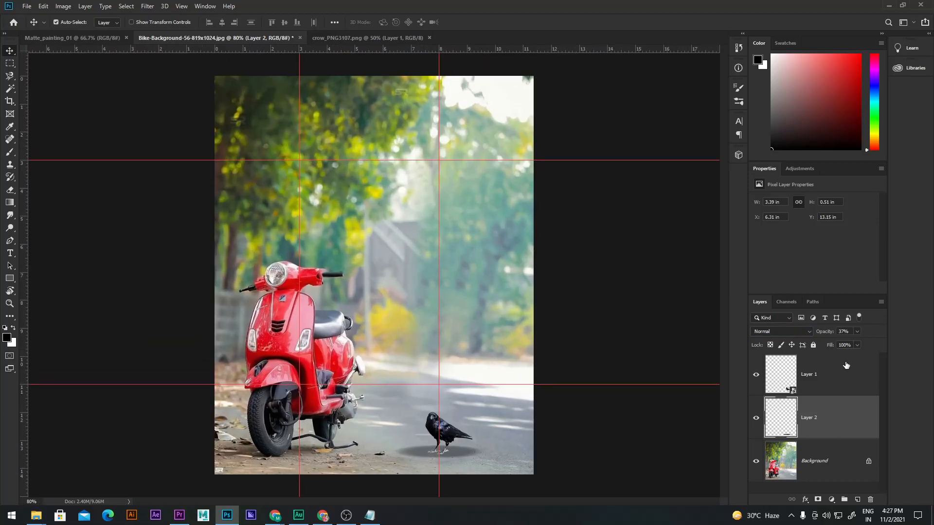
Flatten the shadow to about 73% of its height with Free Transform, keeping its width, and align it under the crow's feet.
key("ctrl+t")
scroll(448, 479, "up", 3)
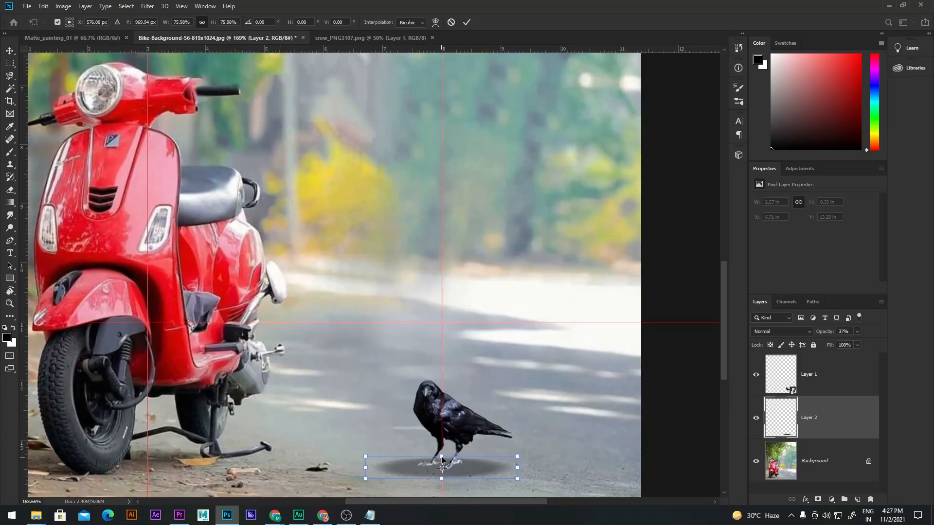
left_click_drag(442, 448, 473, 468)
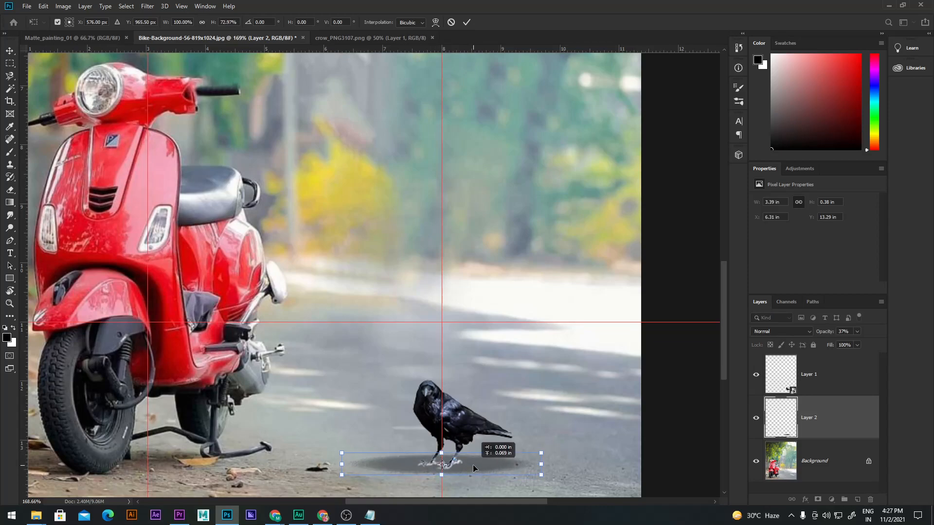
key("Return")
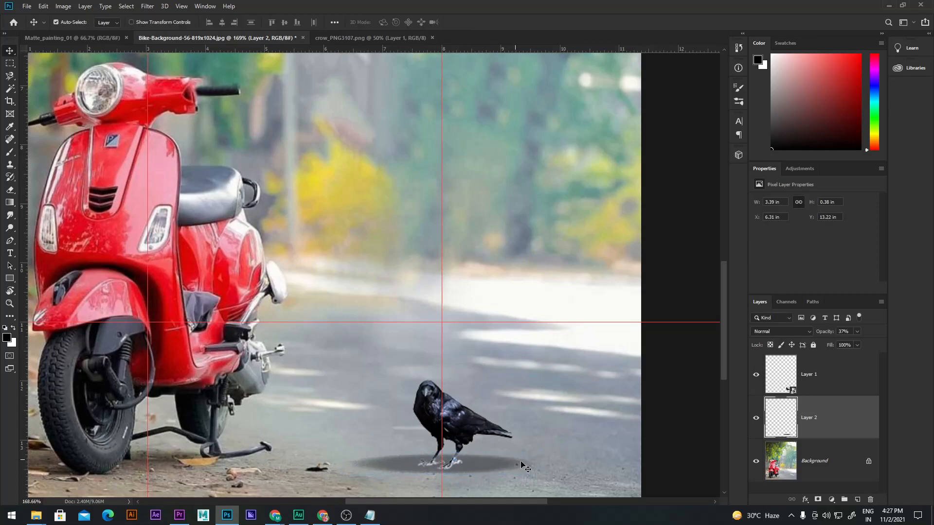
key("Down")
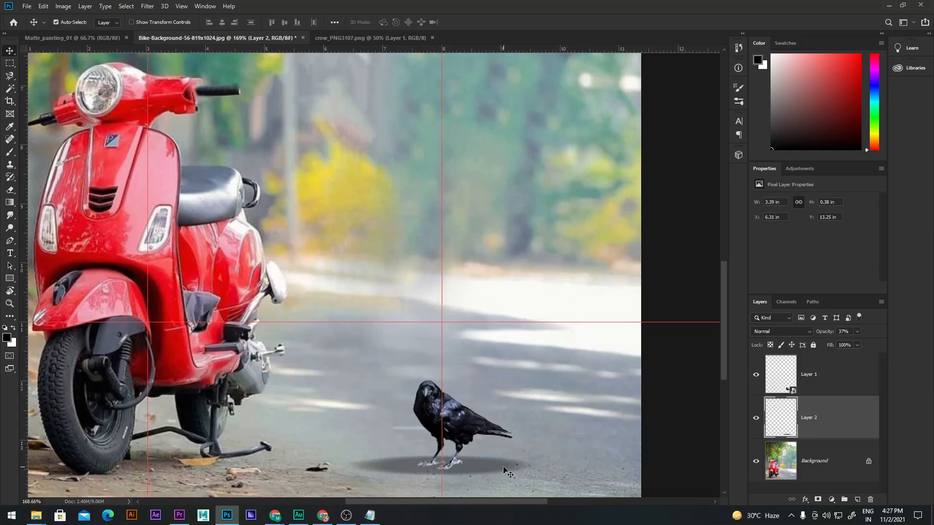
Set the shadow layer's opacity to 100% and add a layer mask to it.
left_click_drag(821, 337, 931, 335)
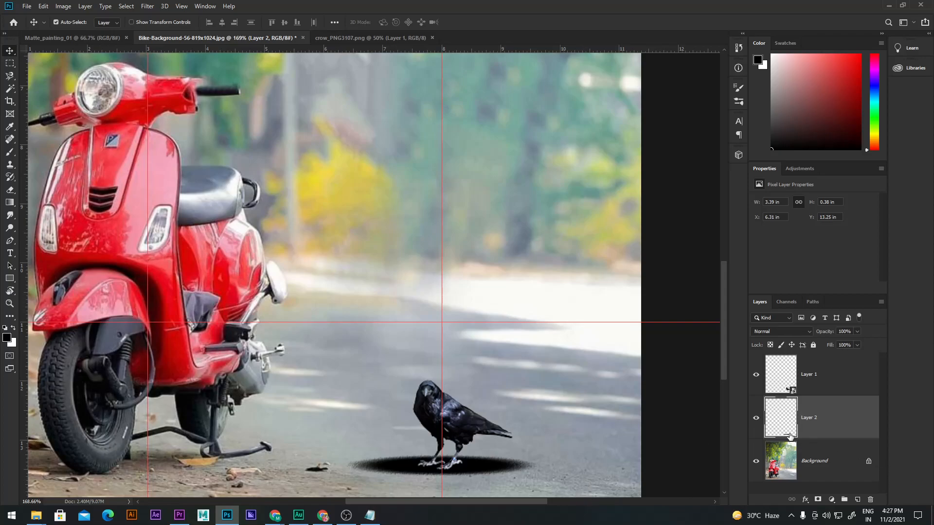
key("e")
right_click(532, 375, "alt")
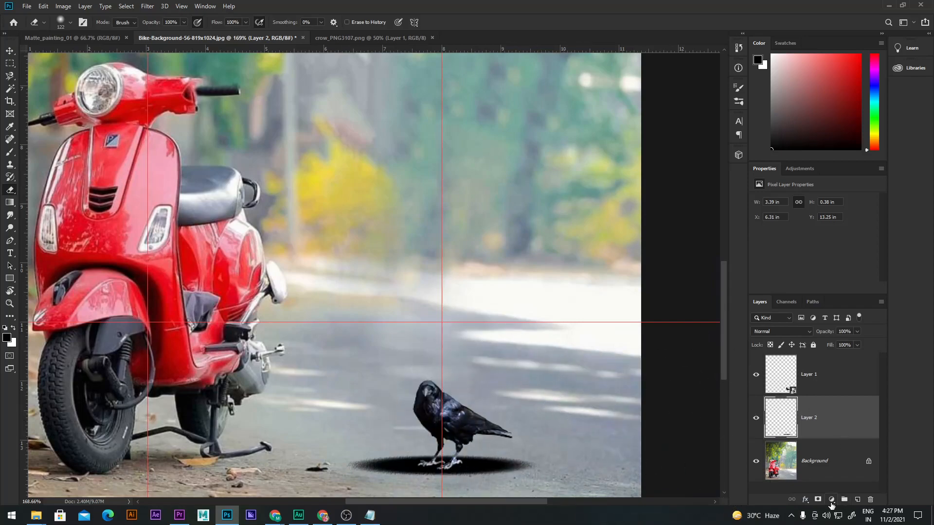
left_click(818, 499)
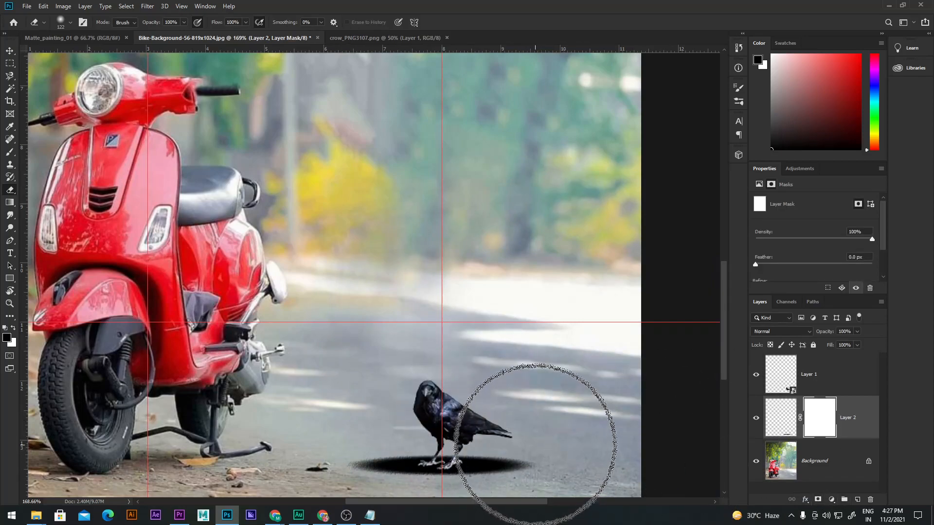
Switch to the Brush tool for painting on the mask and choose the soft round 30 px tip.
key("b")
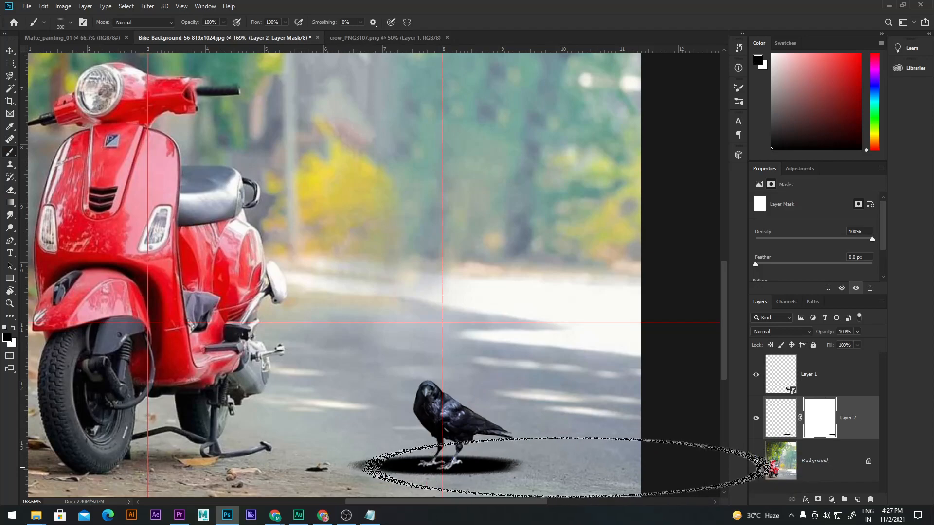
right_click(545, 460, "alt")
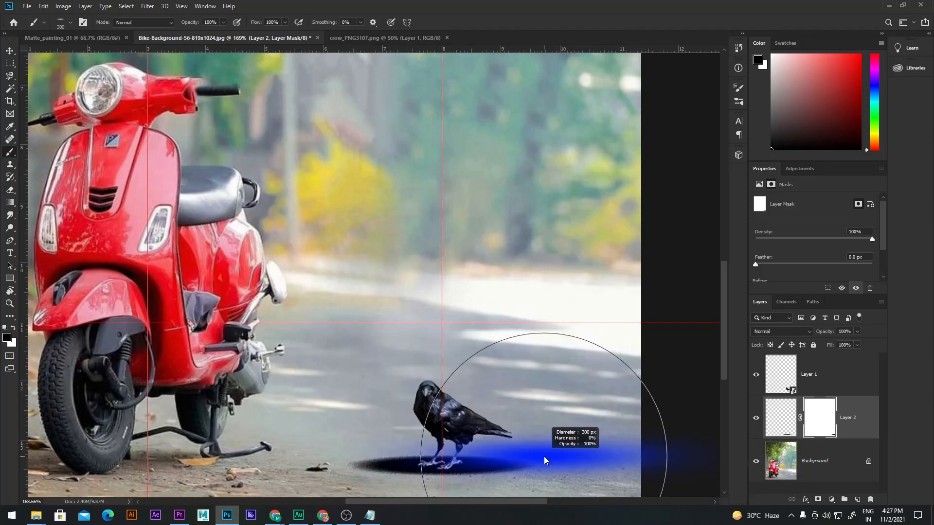
mouse_move(537, 324)
left_mouse_down()
mouse_move(542, 396)
mouse_move(559, 260)
mouse_move(563, 418)
left_mouse_up()
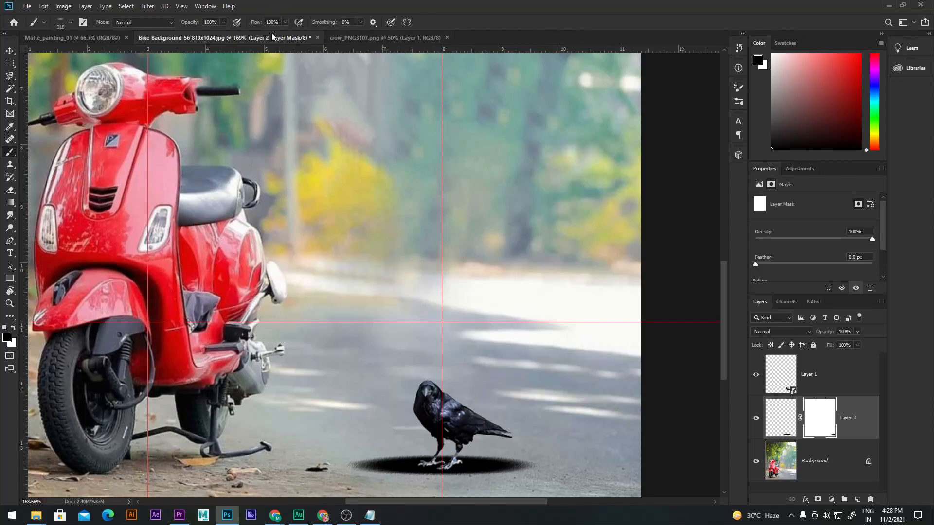
left_click(738, 87)
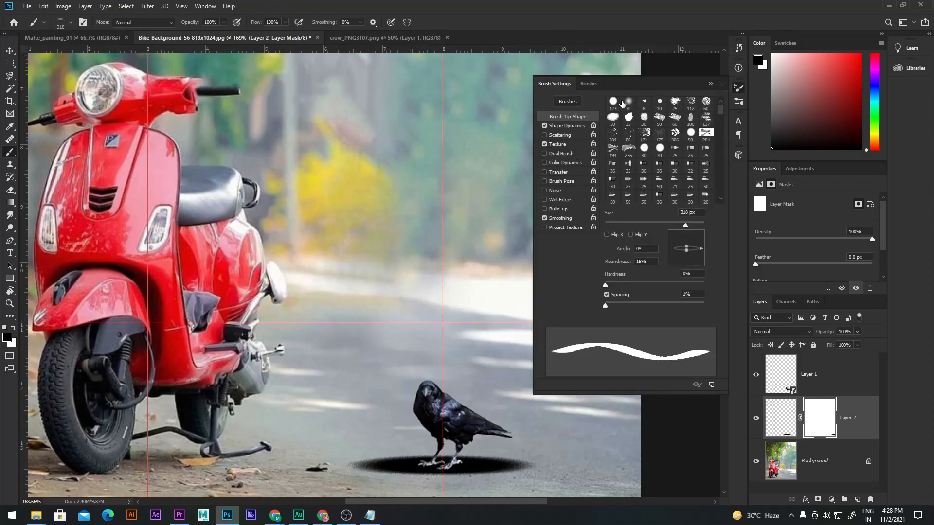
left_click(629, 102)
left_click(710, 83)
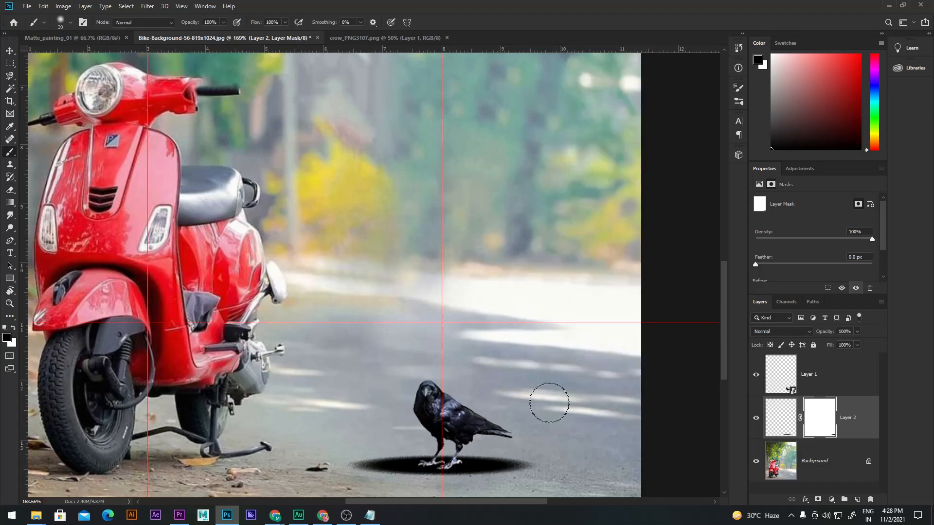
Enlarge the brush to 200 px, try fading the shadow's ends on the layer mask, and undo the stroke.
left_click_drag(502, 456, 578, 426)
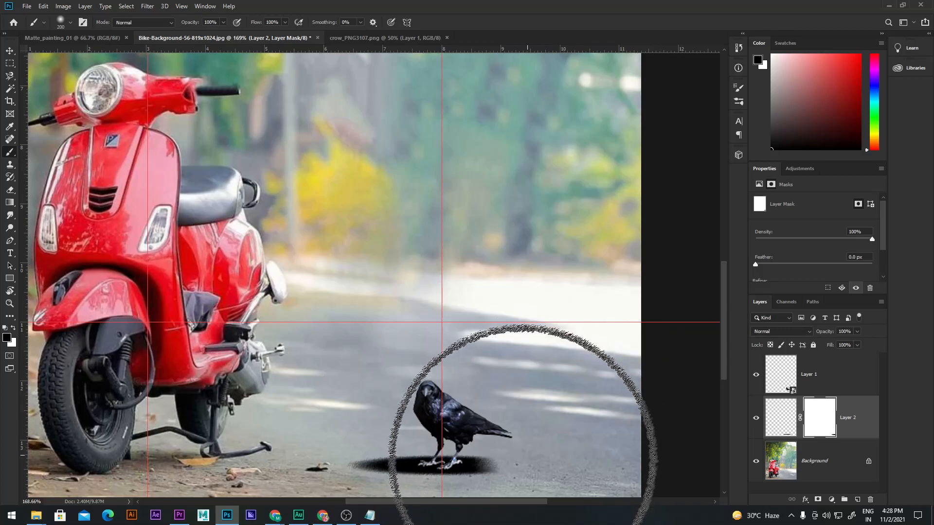
scroll(475, 311, "down", 5)
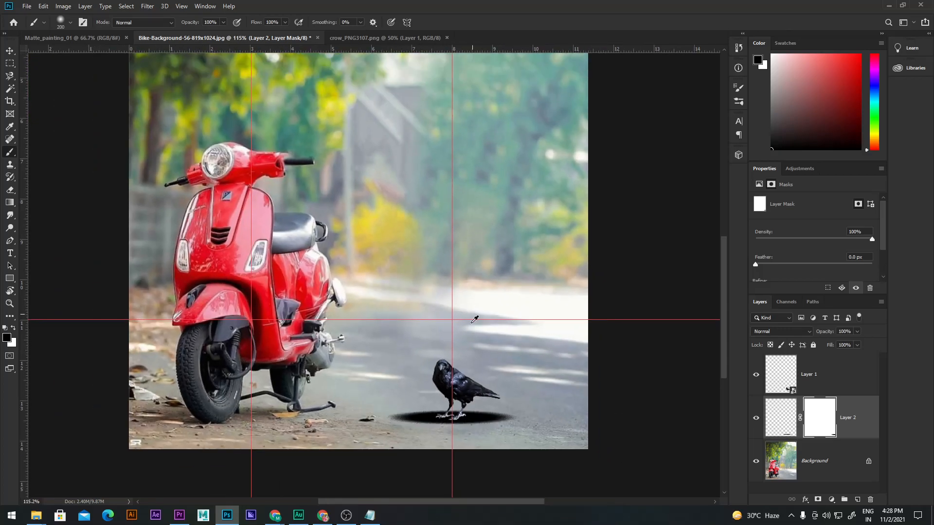
mouse_move(525, 458)
left_mouse_down()
mouse_move(456, 494)
mouse_move(388, 474)
left_mouse_up()
key("ctrl+z")
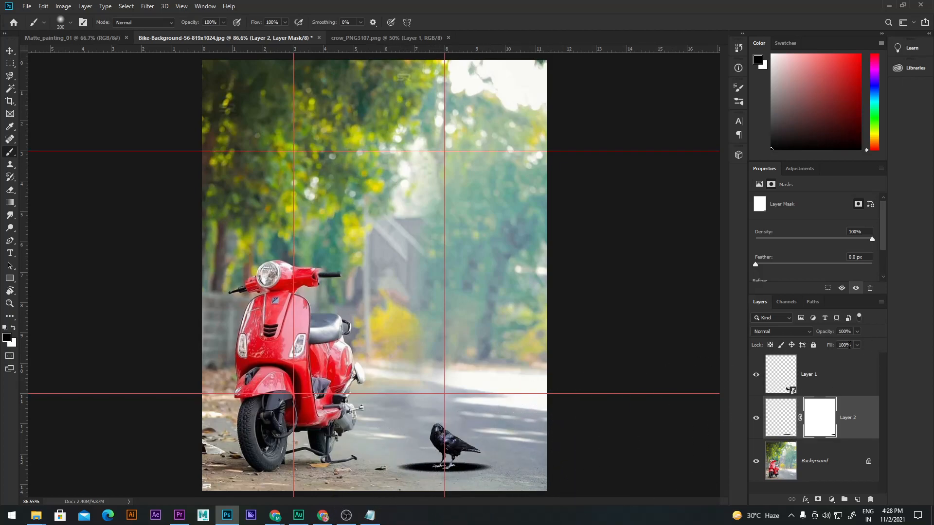
Select the shadow layer's image rather than its mask and set its blending mode to Multiply.
left_click(781, 422)
left_click(796, 332)
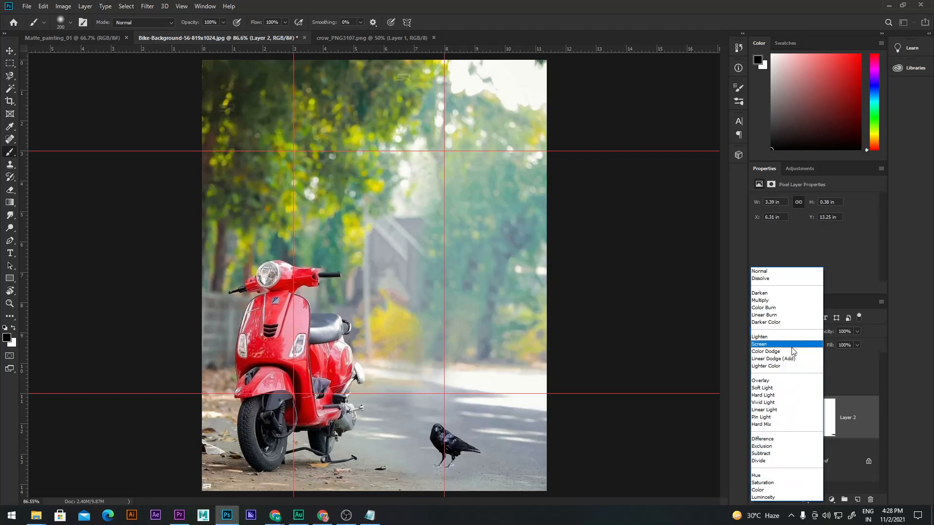
left_click(782, 300)
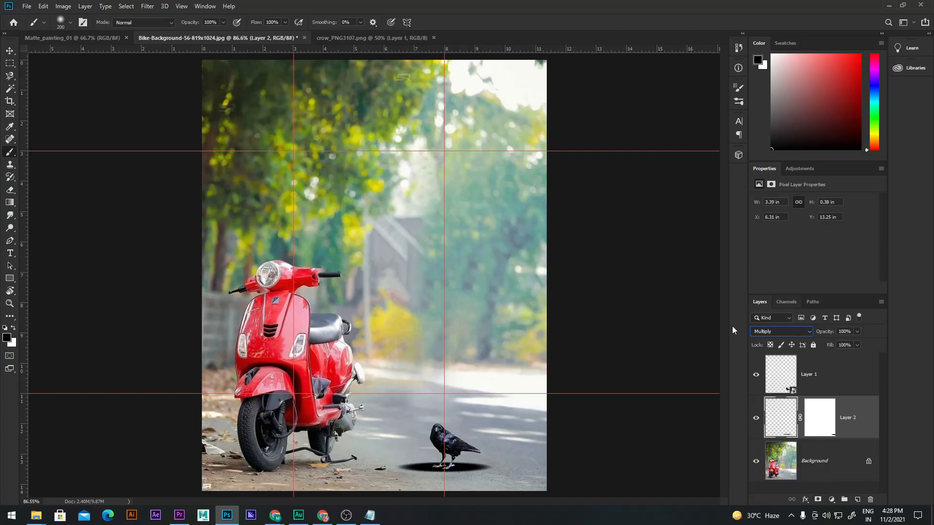
Sample the dark brown ground colour beneath the scooter and create a new layer above the shadow layer.
left_click(302, 461, "alt")
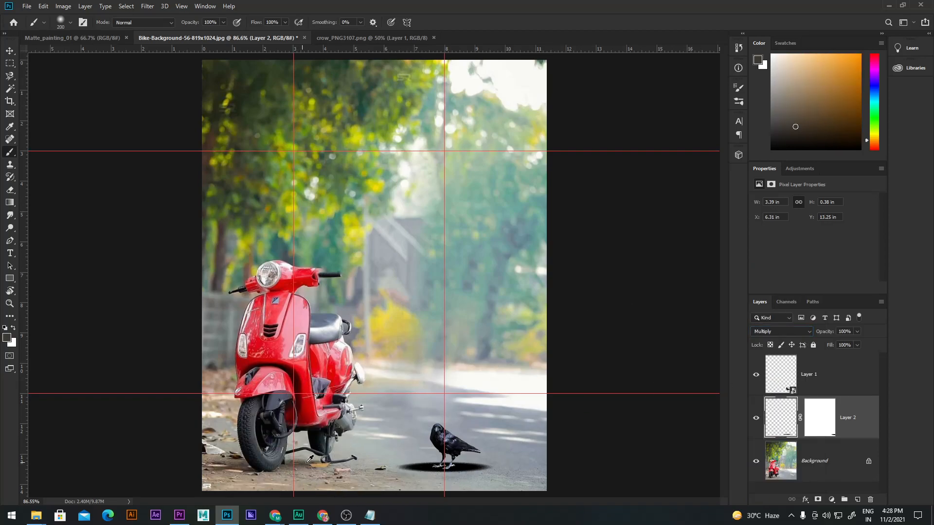
left_click_drag(438, 469, 442, 506)
key("ctrl+shift+n")
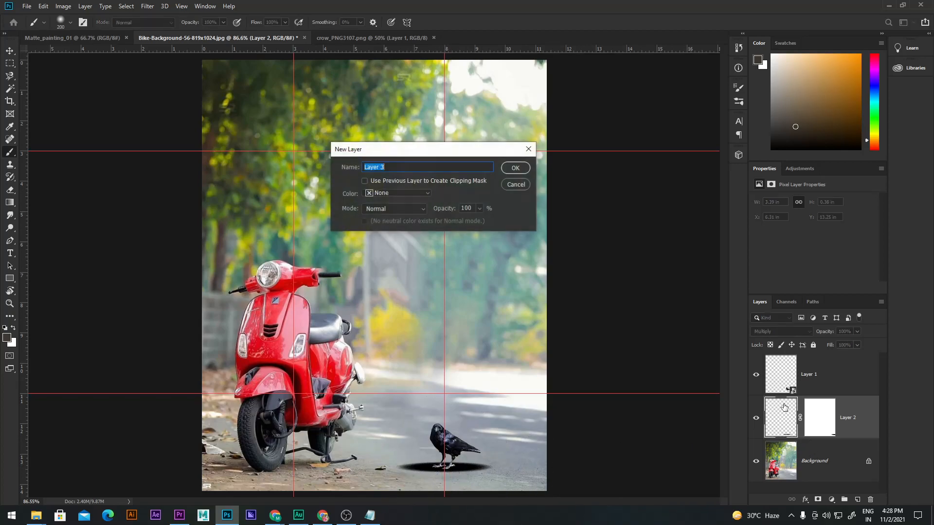
key("Return")
Paint dark brown over the whole shadow area on the new layer, enlarging the soft brush to 555 px.
left_click_drag(448, 459, 444, 505)
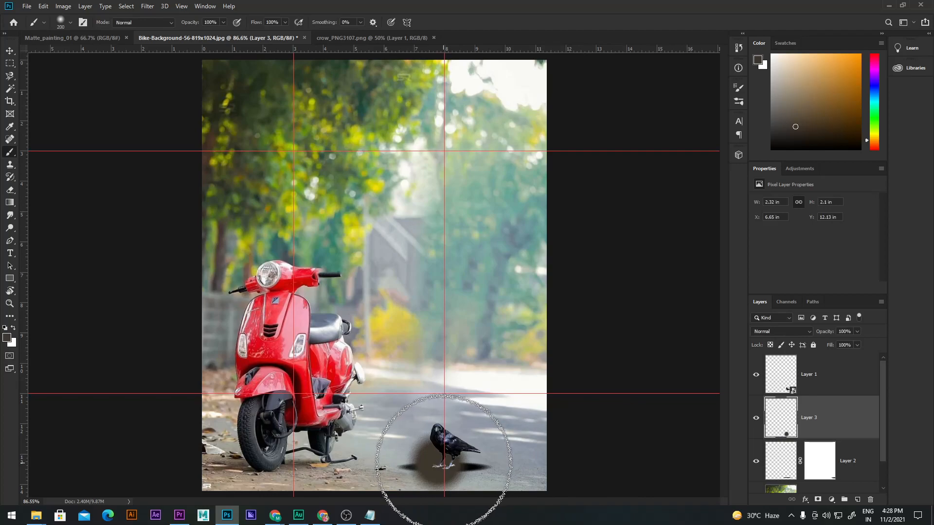
left_click(448, 442)
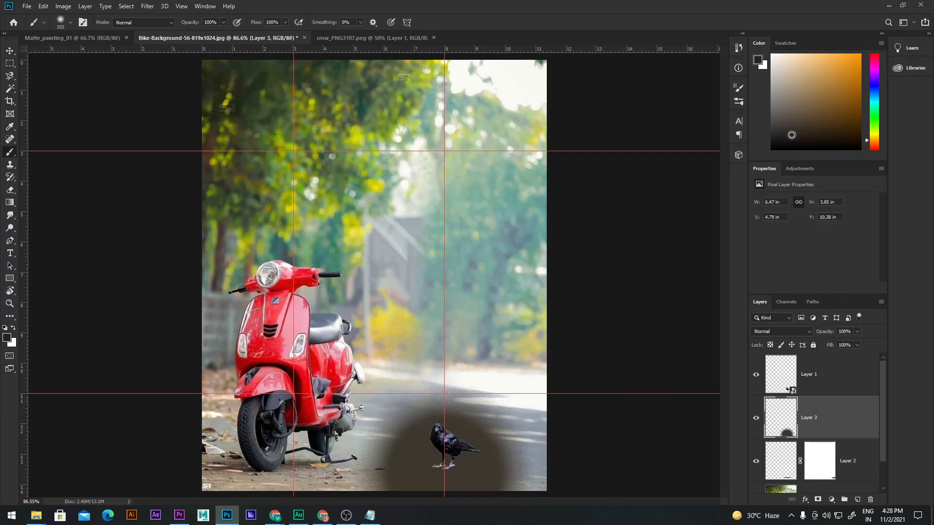
left_click(445, 477)
left_click(452, 469)
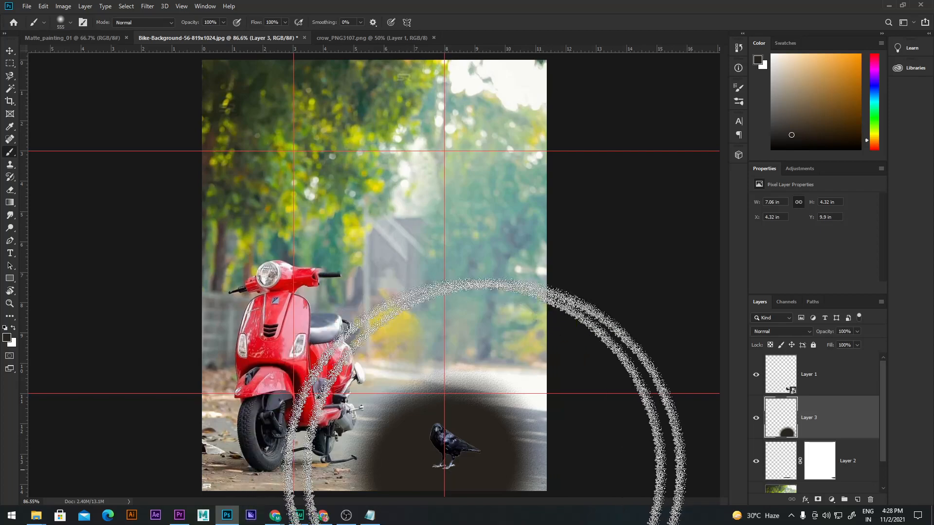
Clip the brown paint layer to the shadow layer and set its blending mode to Multiply.
left_click(782, 436, "alt")
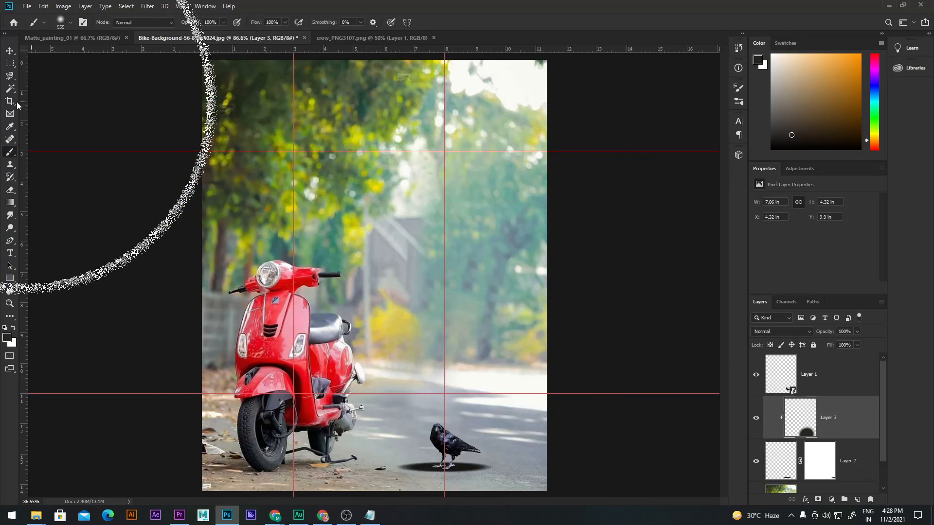
key("v")
left_click(786, 330)
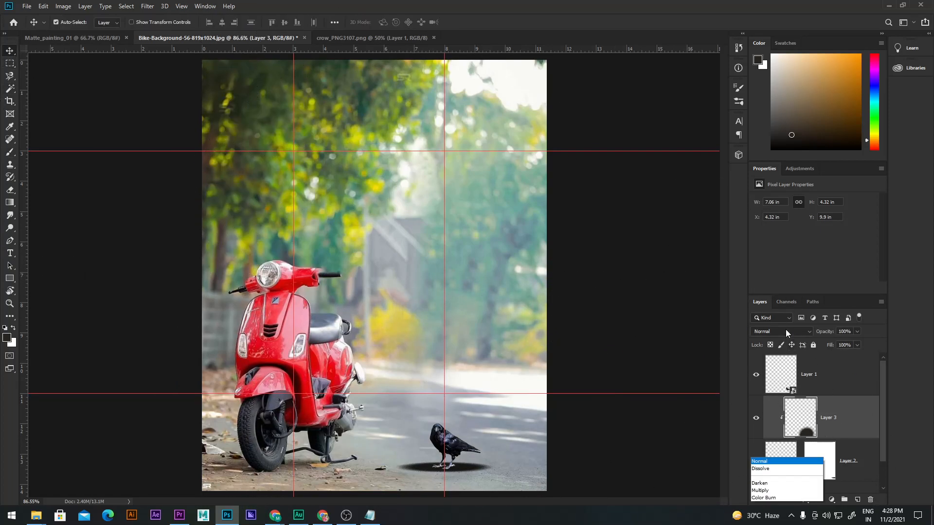
left_click(778, 298)
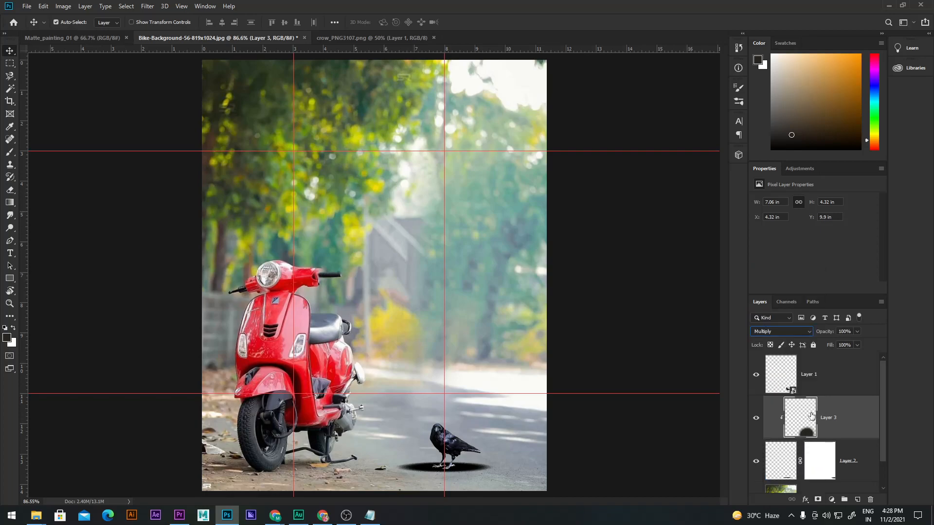
Try the Pin Light blending mode on the crow's shadow layer.
left_click(785, 461)
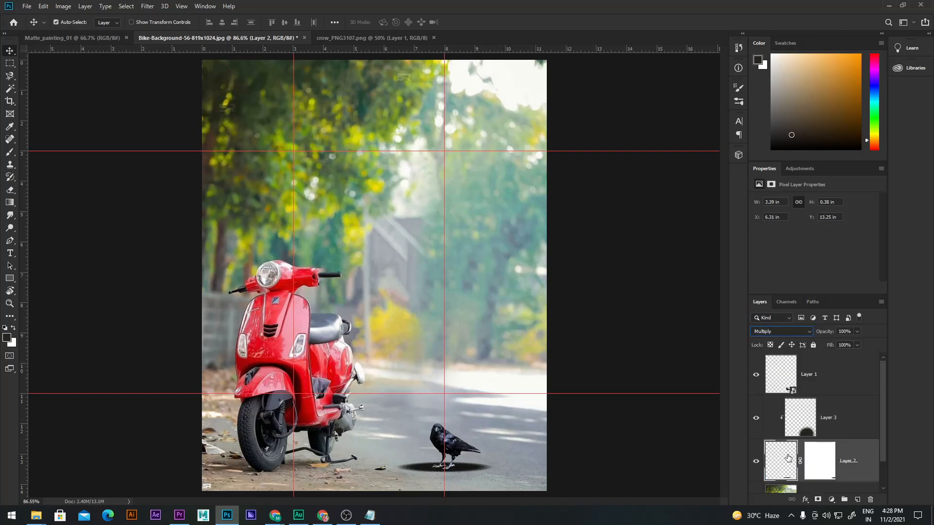
left_click(767, 336)
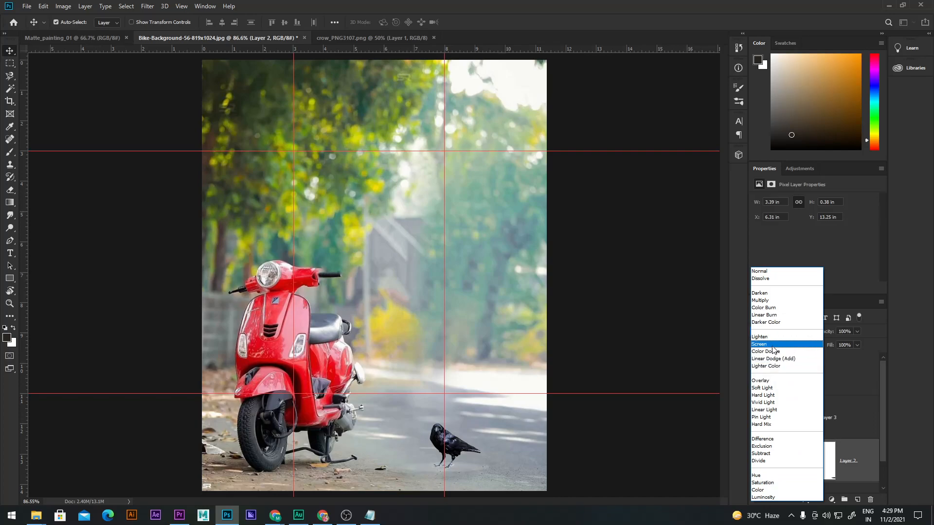
left_click(776, 420)
left_click_drag(829, 331, 884, 337)
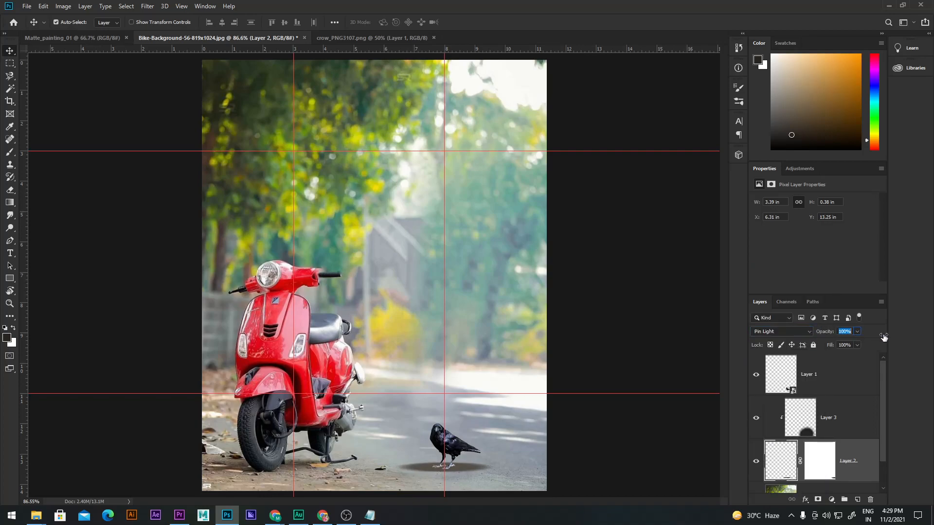
Set the shadow layer's blending mode back to Multiply and lower its opacity to 81%.
left_click(789, 331)
left_click(775, 302)
mouse_move(832, 331)
left_mouse_down()
mouse_move(812, 336)
mouse_move(822, 335)
left_mouse_up()
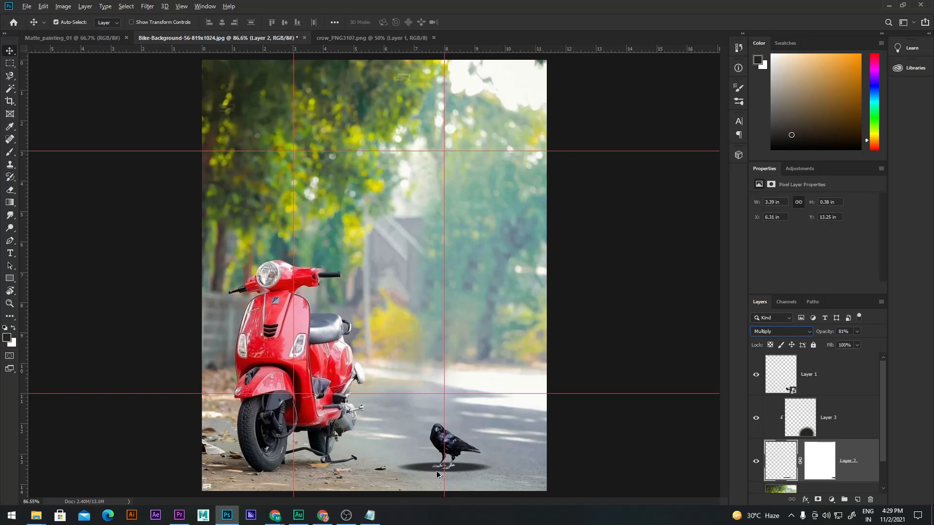
Create a new layer above the clipped brown paint layer and shrink the brush to a tiny size for the crow's feet.
scroll(437, 474, "up", 3)
left_click_drag(565, 468, 502, 325)
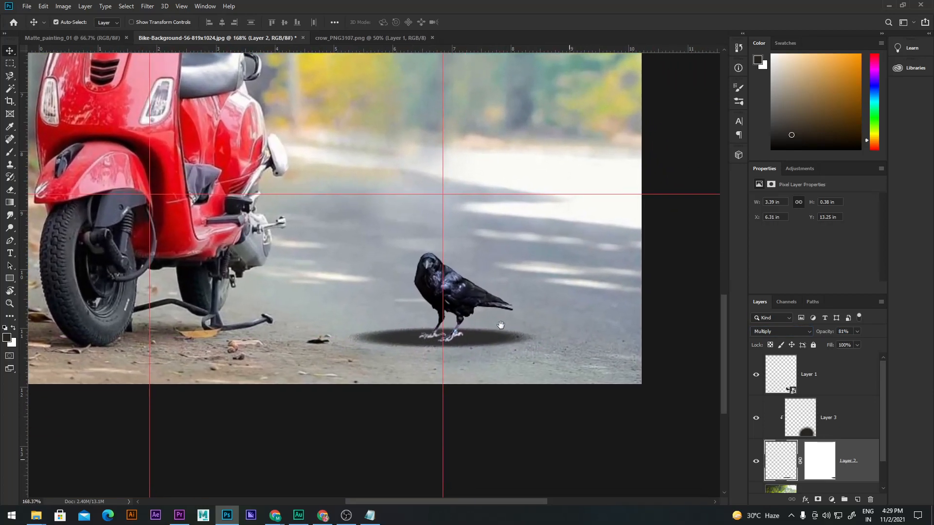
scroll(501, 325, "up", 5)
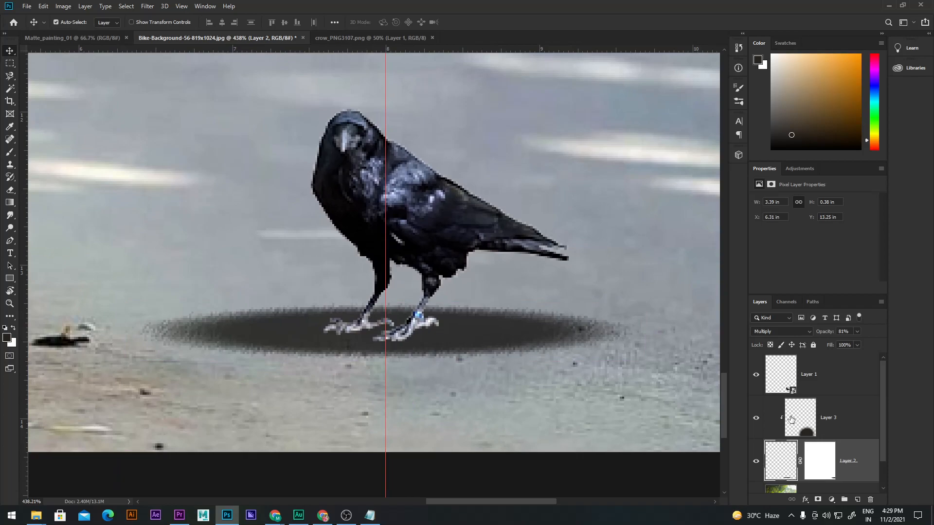
left_click(804, 419)
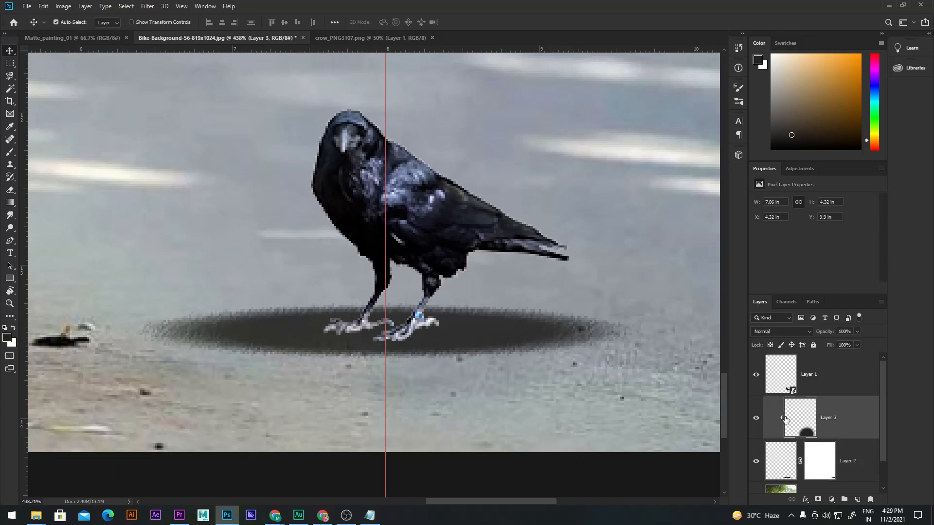
key("ctrl+shift+n")
key("Return")
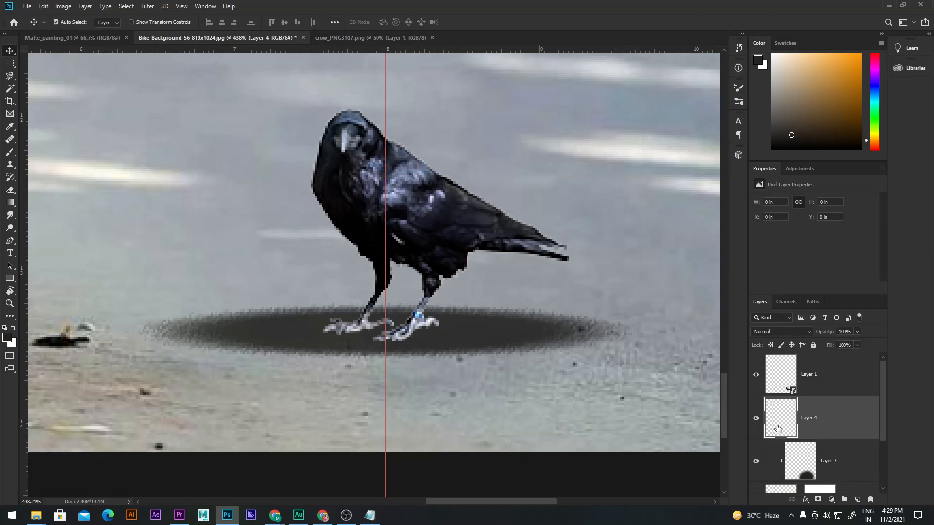
key("b")
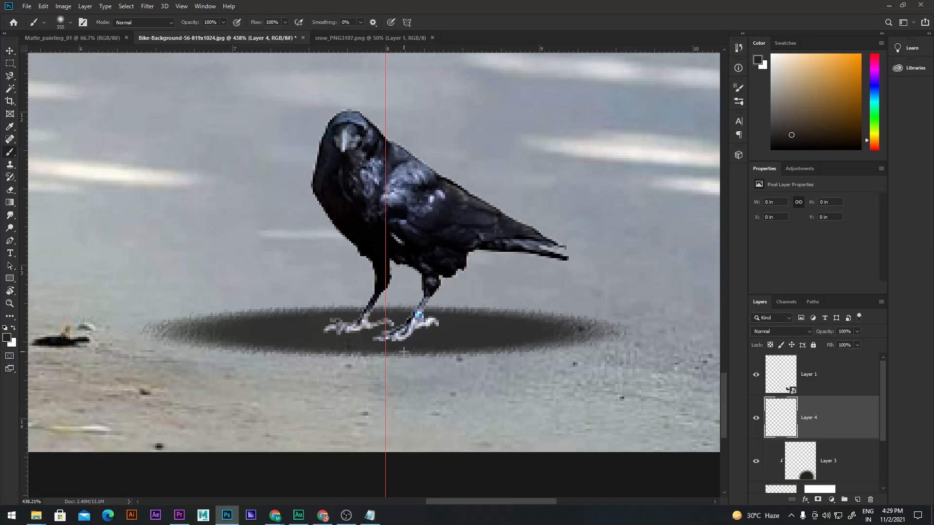
key("bracketleft")
key("bracketleft")
key("bracketleft")
key("bracketleft")
key("bracketleft")
key("bracketleft")
key("bracketleft")
key("bracketleft")
key("bracketleft")
key("bracketleft")
key("bracketleft")
key("bracketleft")
key("bracketleft")
key("bracketleft")
key("bracketleft")
key("bracketleft")
key("bracketleft")
key("bracketleft")
key("bracketleft")
Try painting dark brown contact shadows directly beneath the crow's feet on the new layer.
left_click_drag(382, 339, 397, 340)
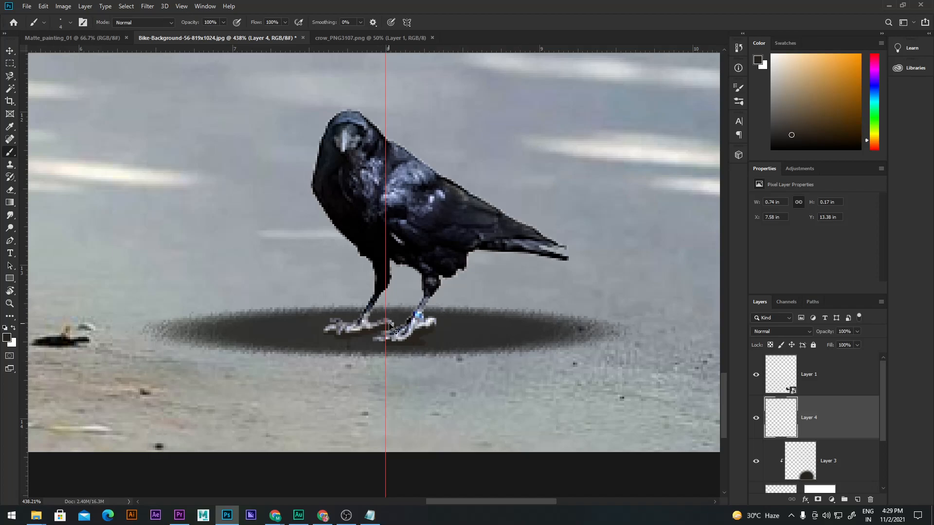
scroll(364, 324, "up", 5)
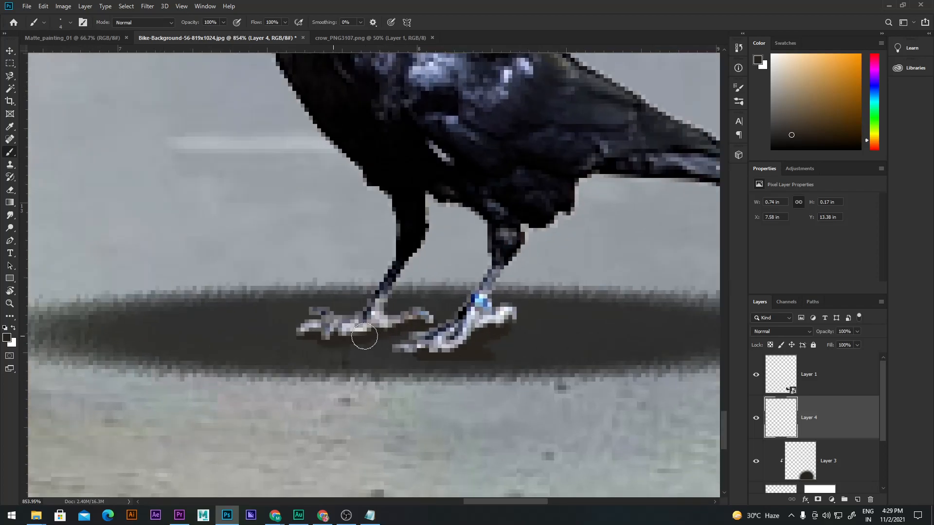
mouse_move(402, 326)
left_mouse_down()
mouse_move(444, 354)
mouse_move(440, 334)
mouse_move(431, 344)
mouse_move(482, 322)
mouse_move(408, 345)
left_mouse_up()
Set the foreground colour to black and paint contact shadows closely around both of the crow's feet.
left_click_drag(794, 134, 771, 149)
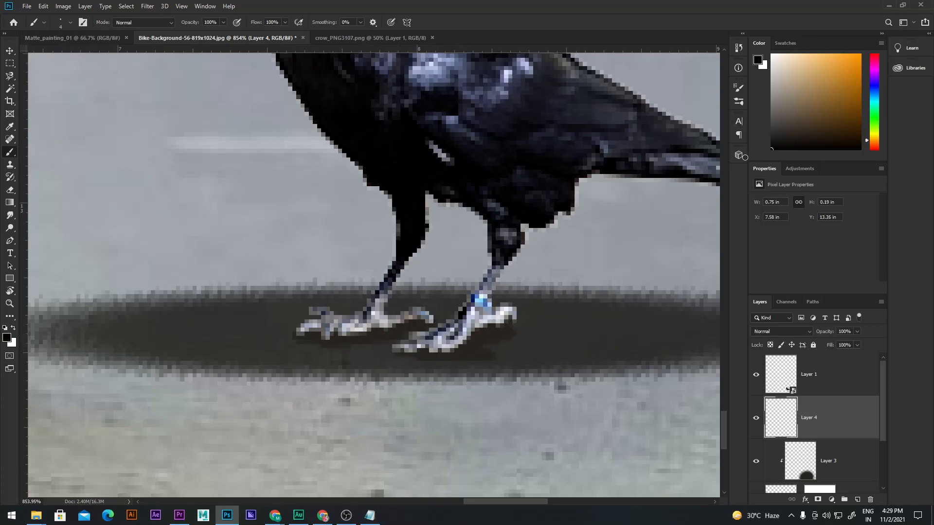
key("h")
left_click_drag(522, 298, 518, 305)
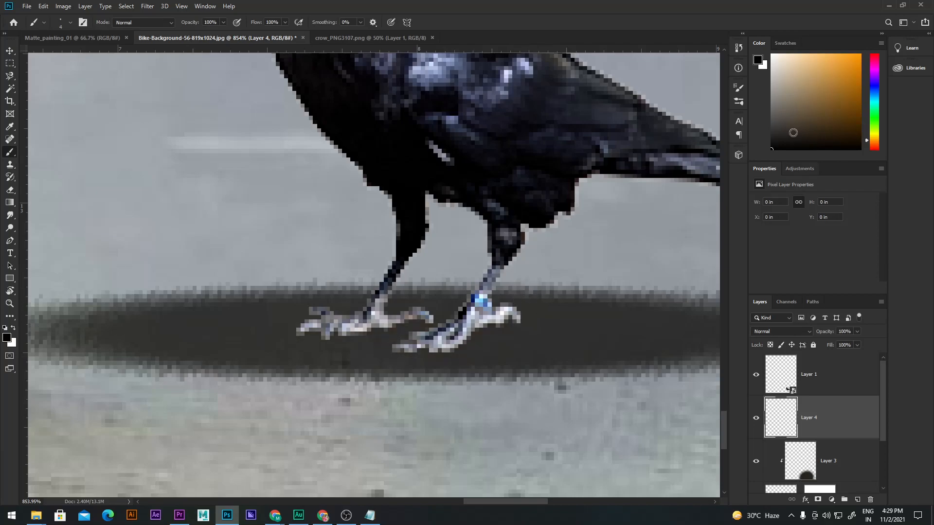
mouse_move(449, 336)
left_mouse_down()
mouse_move(413, 350)
mouse_move(468, 339)
mouse_move(509, 316)
mouse_move(428, 350)
mouse_move(396, 350)
left_mouse_up()
mouse_move(327, 340)
left_mouse_down()
mouse_move(308, 331)
mouse_move(316, 316)
mouse_move(321, 332)
mouse_move(305, 332)
mouse_move(386, 327)
mouse_move(322, 338)
mouse_move(427, 319)
mouse_move(464, 325)
mouse_move(458, 340)
mouse_move(422, 353)
mouse_move(468, 349)
mouse_move(511, 326)
mouse_move(397, 349)
mouse_move(464, 321)
mouse_move(524, 317)
mouse_move(395, 328)
mouse_move(438, 318)
mouse_move(341, 338)
mouse_move(297, 330)
mouse_move(313, 320)
mouse_move(300, 323)
mouse_move(417, 320)
left_mouse_up()
Set the contact-shadow layer's blending mode to Darken.
scroll(417, 320, "down", 5)
left_click_drag(825, 333, 812, 336)
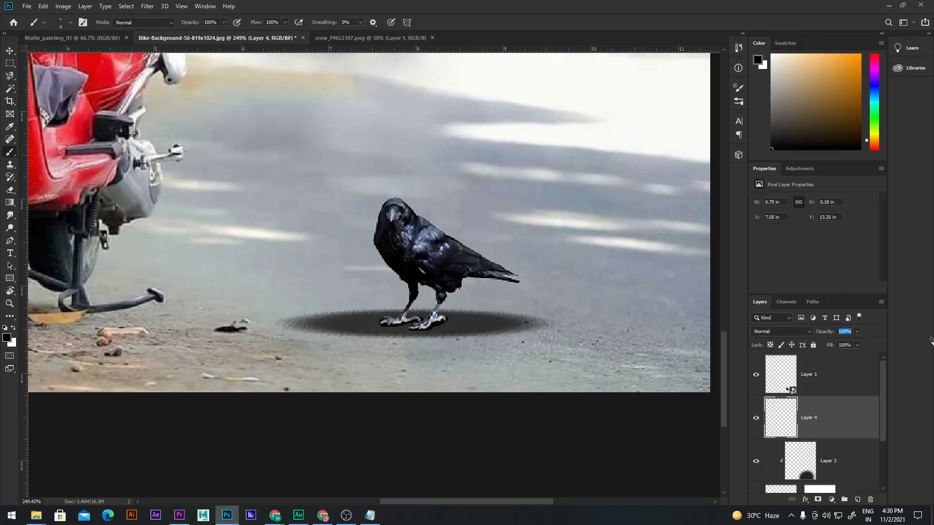
left_click(787, 332)
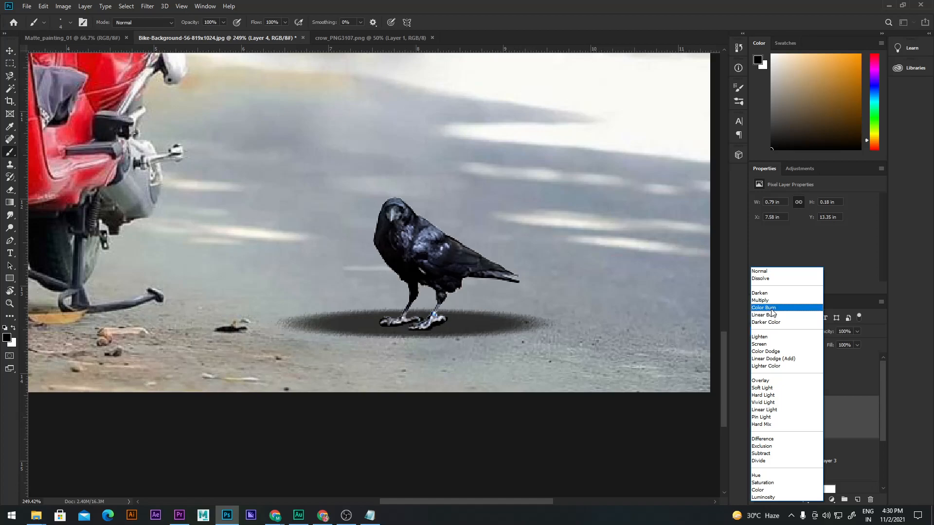
left_click(769, 293)
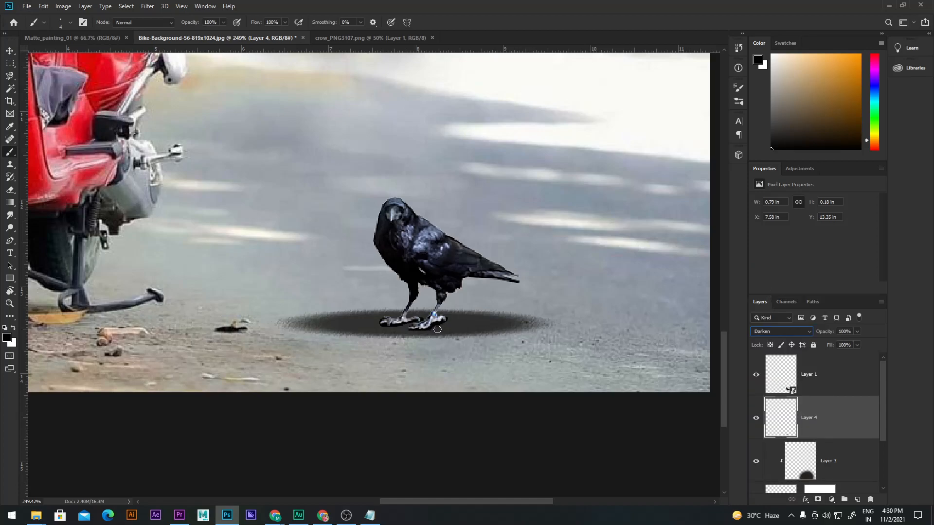
Erase the excess black paint around the crow's feet with a very small eraser.
left_click(10, 190)
scroll(428, 315, "up", 5)
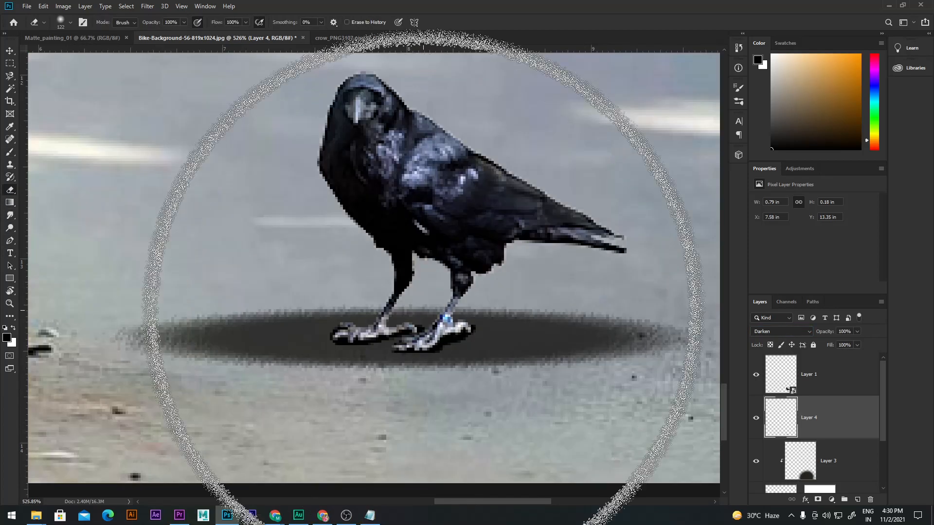
scroll(469, 304, "down", 2)
left_click_drag(470, 301, 328, 319)
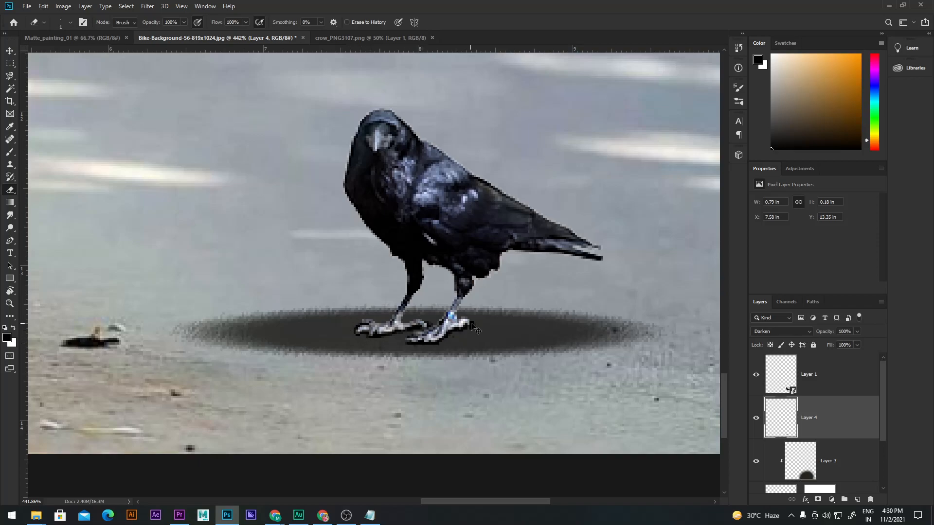
Set the contact-shadow layer's opacity to 85% and its blending mode to Hard Light.
scroll(475, 331, "down", 5)
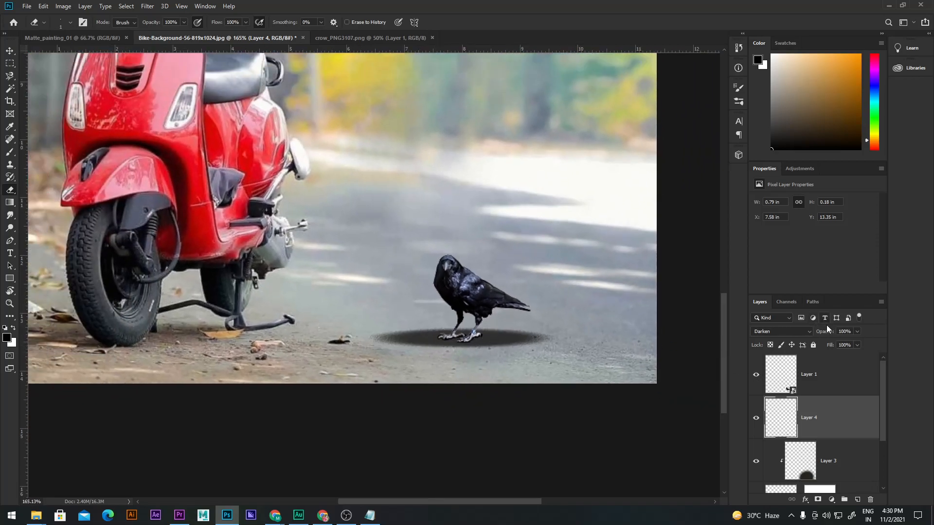
left_click_drag(825, 335, 814, 335)
left_click(847, 334)
type("85")
key("Return")
left_click(789, 334)
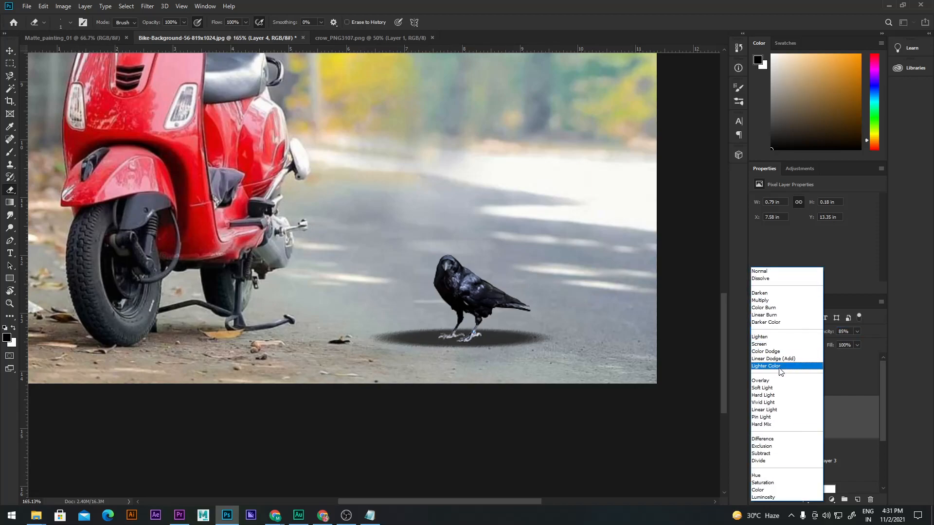
left_click(785, 395)
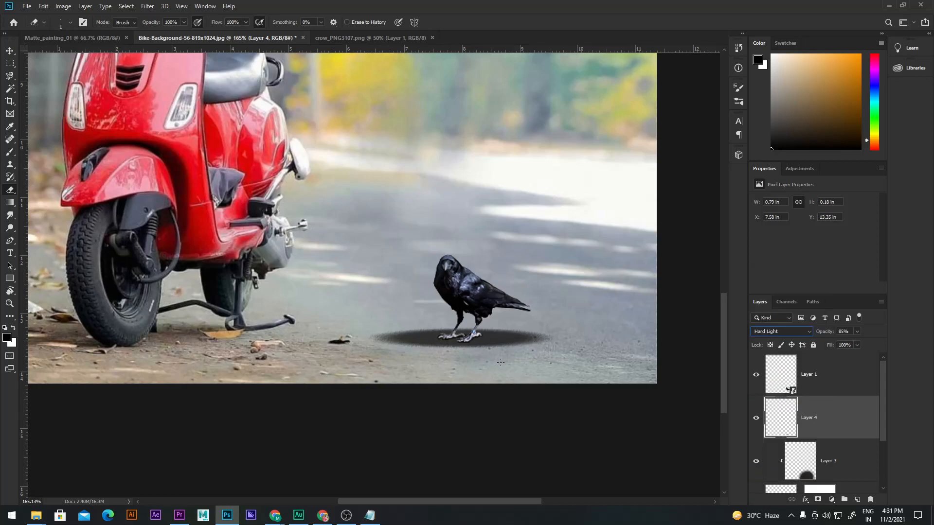
key("ctrl+0")
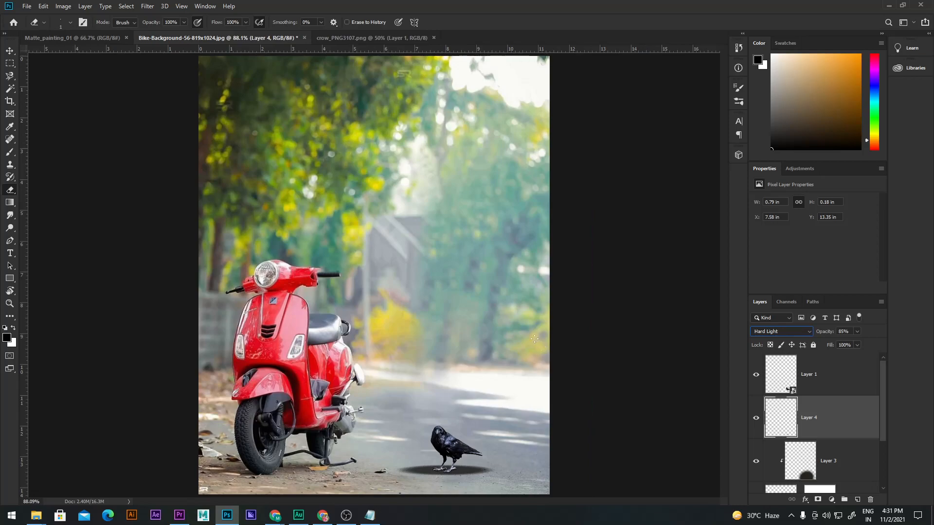
Set the opacity of the masked shadow layer beneath the brown paint layer to 75%.
left_click(3, 51)
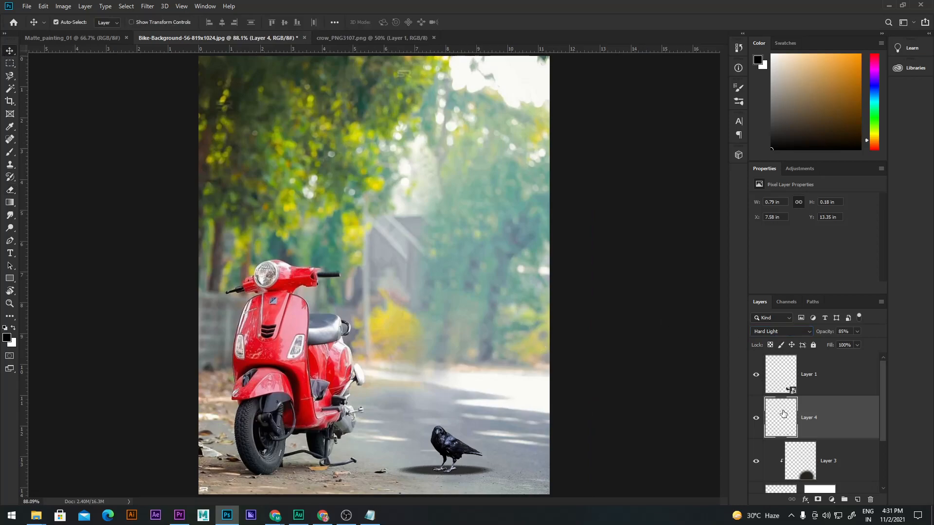
key("Delete")
left_click(798, 391)
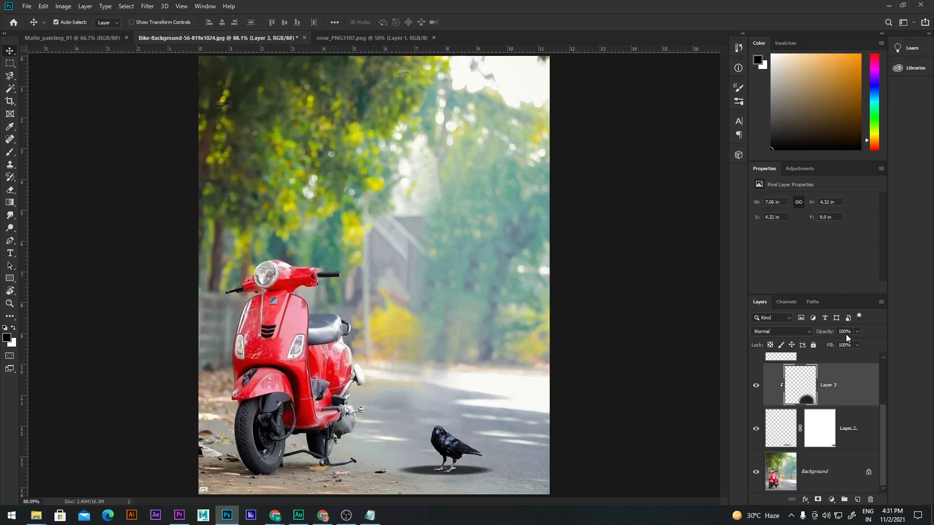
left_click_drag(828, 336, 931, 347)
left_click(781, 431)
mouse_move(832, 335)
left_mouse_down()
mouse_move(808, 336)
mouse_move(838, 339)
mouse_move(828, 345)
left_mouse_up()
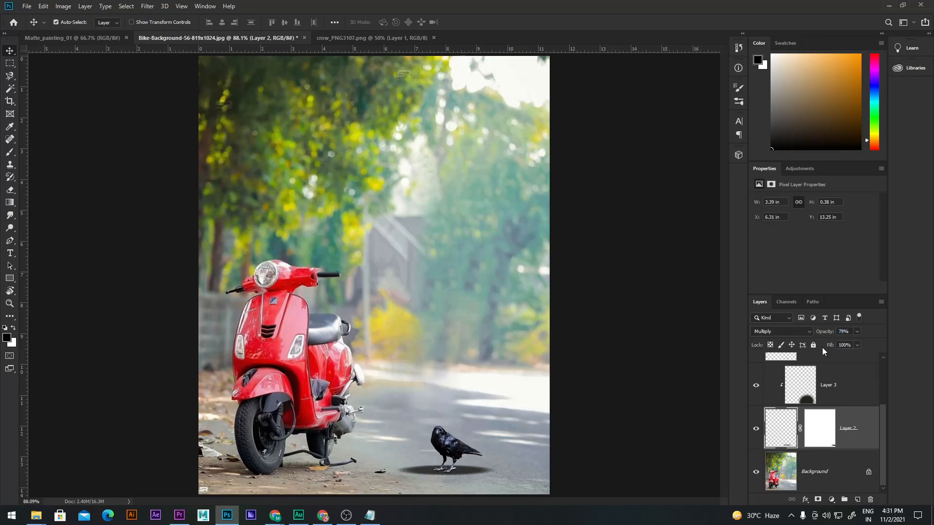
type("75")
Close the crow document and open 2-28198_image-result-for-bushes-png-bush-png.png together with fog-png-images-Transparent-Images.png.
left_click(417, 39)
left_click(434, 38)
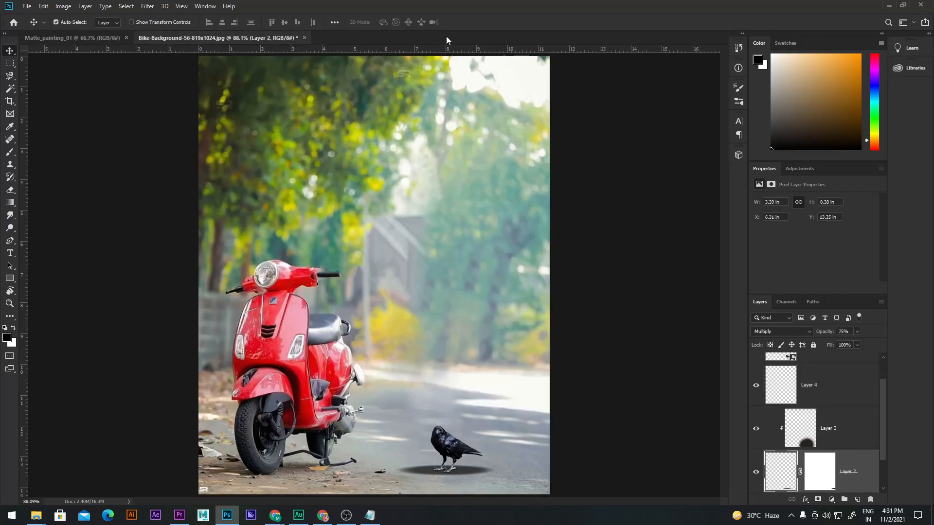
key("ctrl+o")
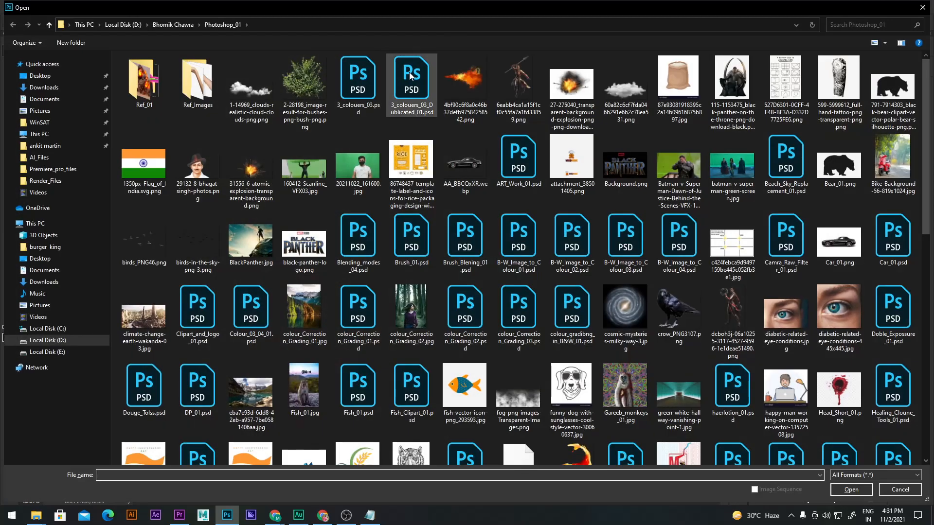
left_click(304, 70)
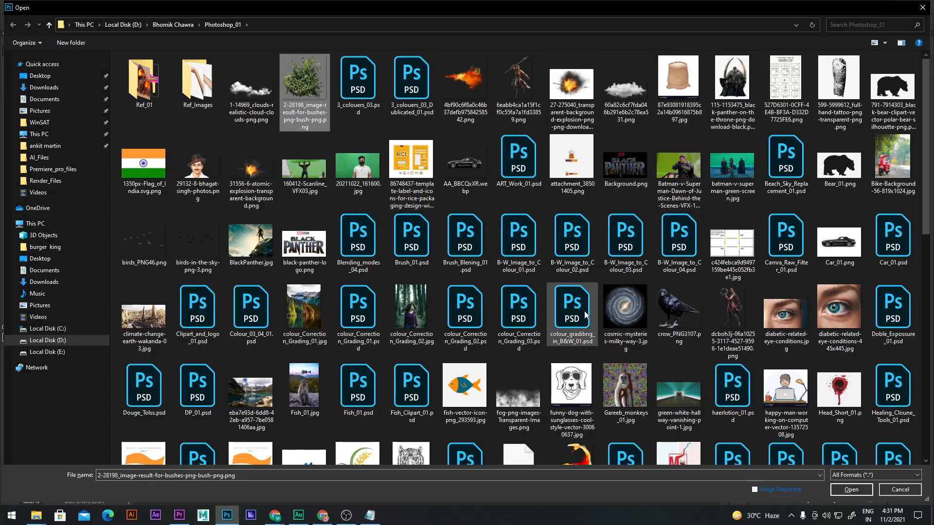
left_click(533, 399, "ctrl")
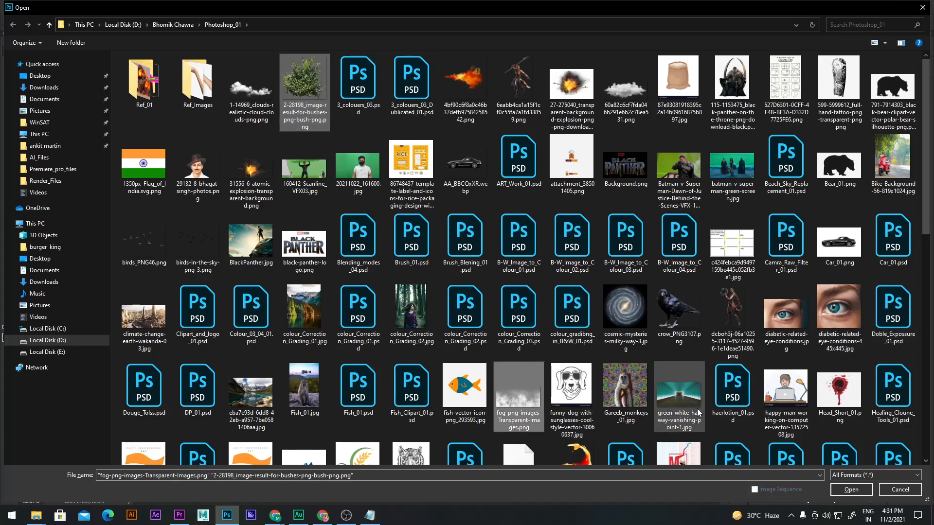
scroll(237, 362, "down", 8)
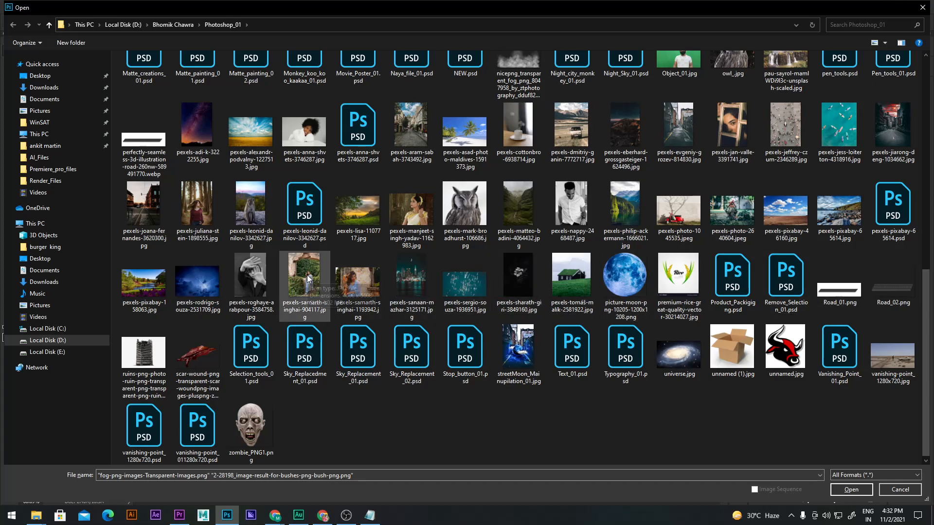
left_click(846, 489)
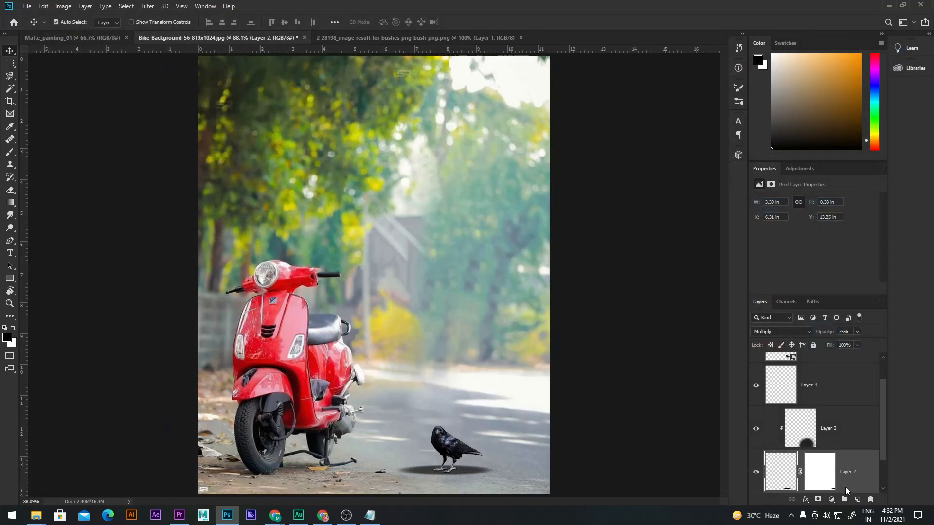
Bring the fog image into the scooter document, release it from the clipping mask and place its layer above all others.
left_click_drag(425, 271, 414, 410)
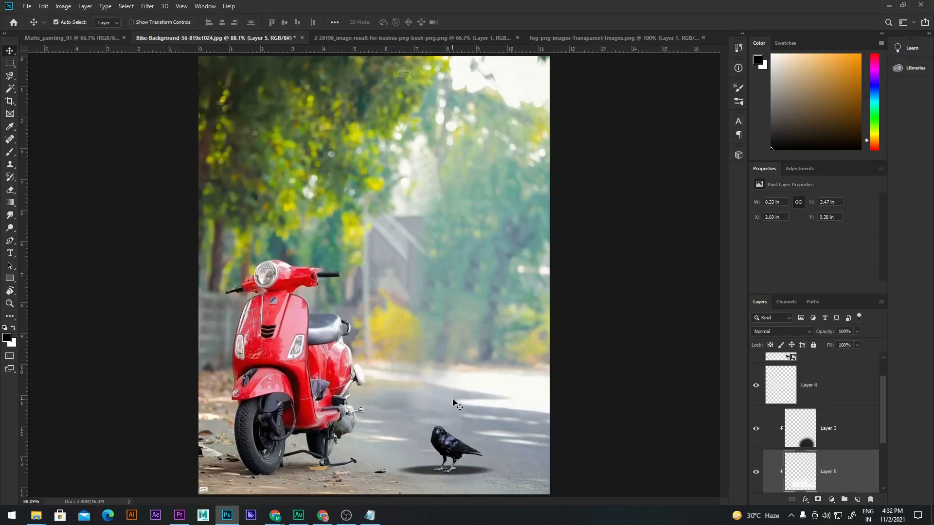
left_click(827, 460, "alt")
left_click_drag(832, 388, 825, 366)
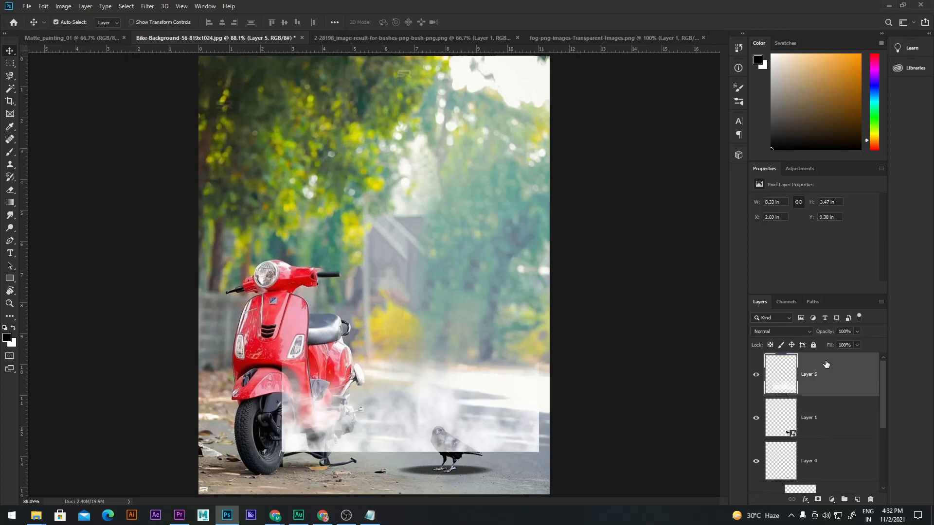
Enlarge the fog to about 226% and position it across the ground around the scooter and crow.
left_click_drag(352, 419, 392, 462)
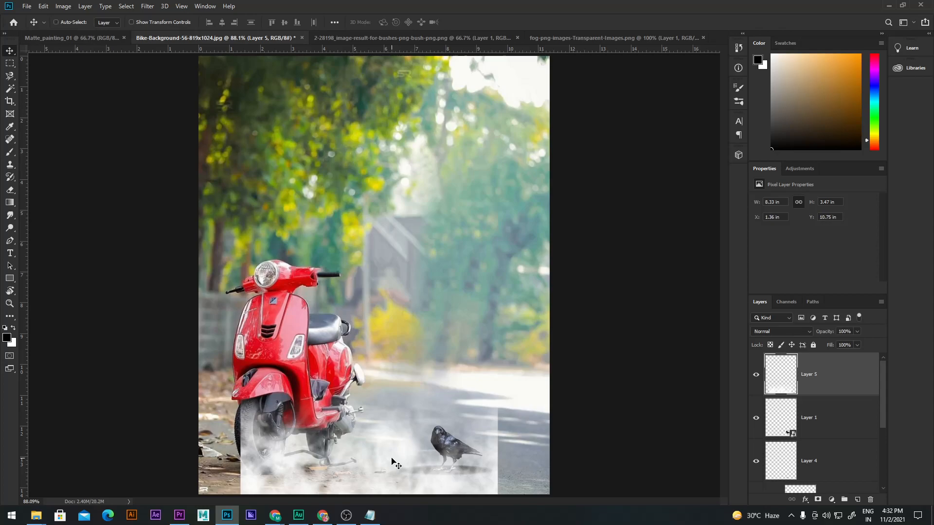
key("ctrl+t")
left_click_drag(497, 386, 660, 320)
left_click_drag(502, 428, 486, 376)
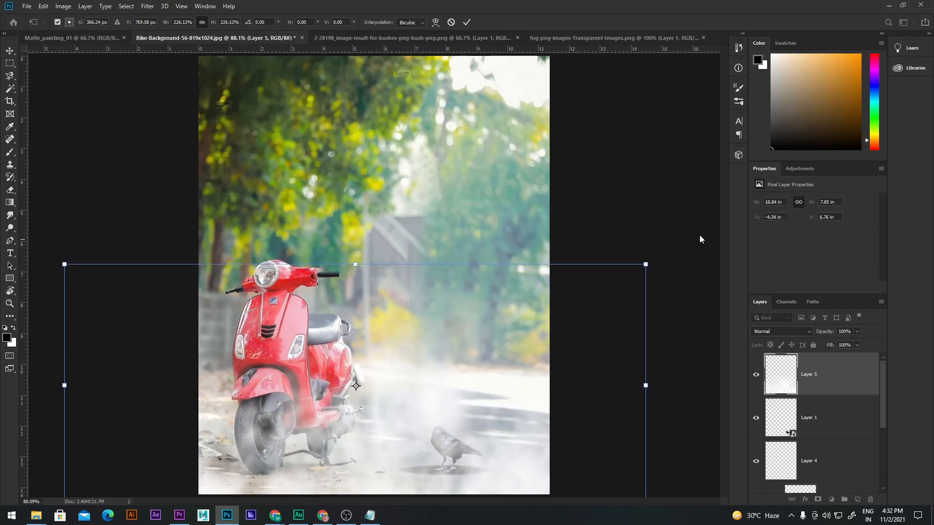
key("Return")
left_click_drag(417, 405, 420, 418)
Set the fog layer's blending mode to Screen.
left_click(774, 332)
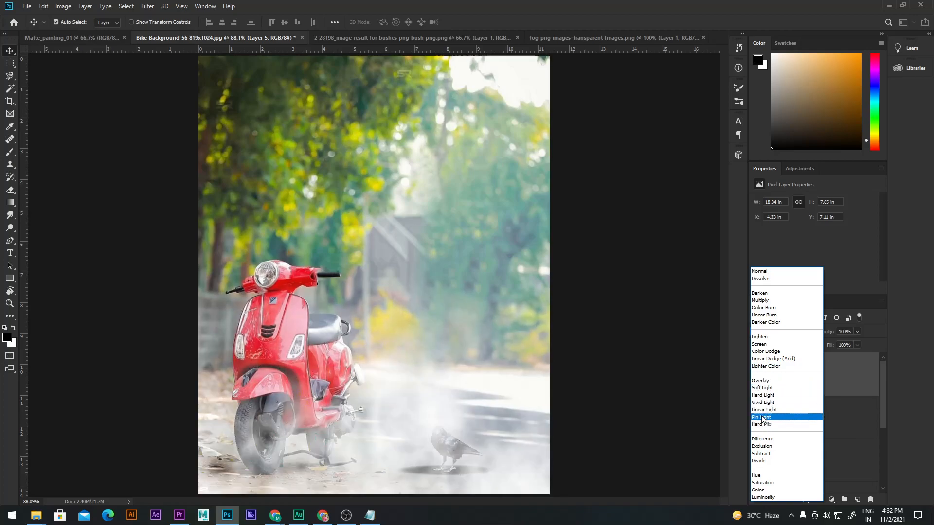
left_click(764, 344)
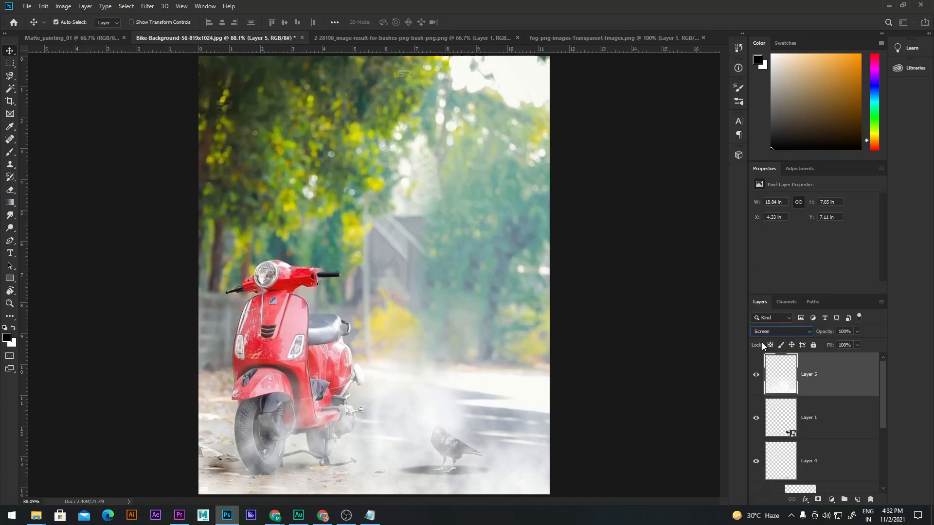
left_click_drag(829, 331, 910, 345)
Bring the bush image into the scooter document and place it in the photo's lower-right corner, in front of the crow.
left_click(377, 34)
left_click_drag(419, 254, 583, 491)
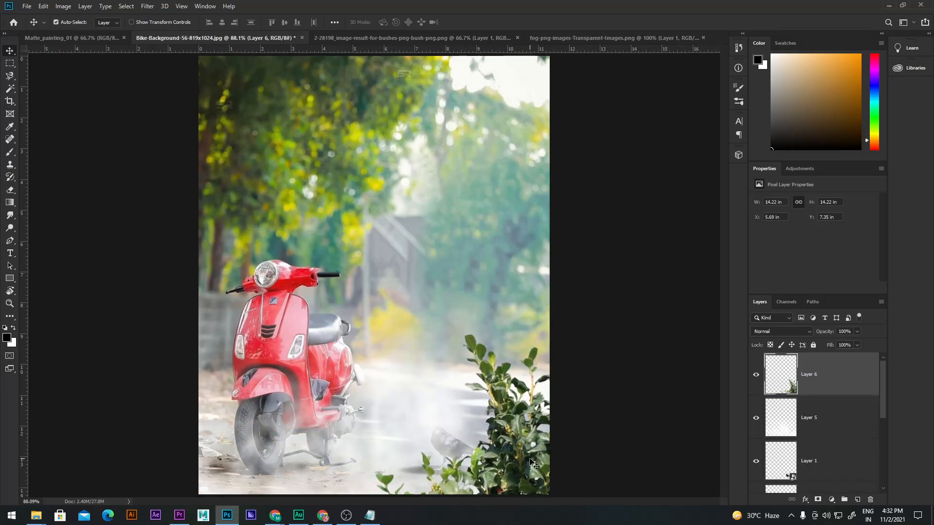
mouse_move(522, 448)
left_mouse_down()
mouse_move(523, 470)
mouse_move(522, 446)
mouse_move(510, 448)
left_mouse_up()
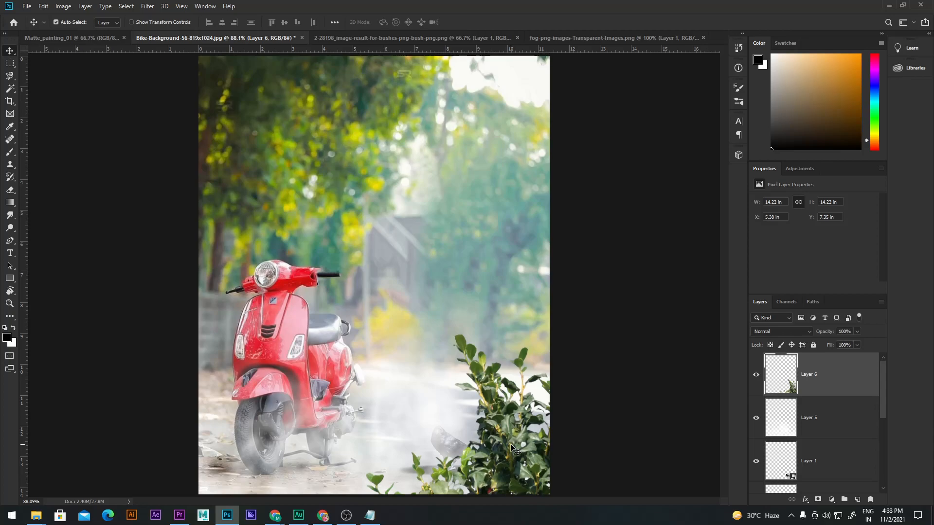
Duplicate the bush layer and move the copy to the photo's left side, over the scooter.
left_click_drag(508, 436, 117, 192, "alt")
left_click_drag(176, 296, 324, 359)
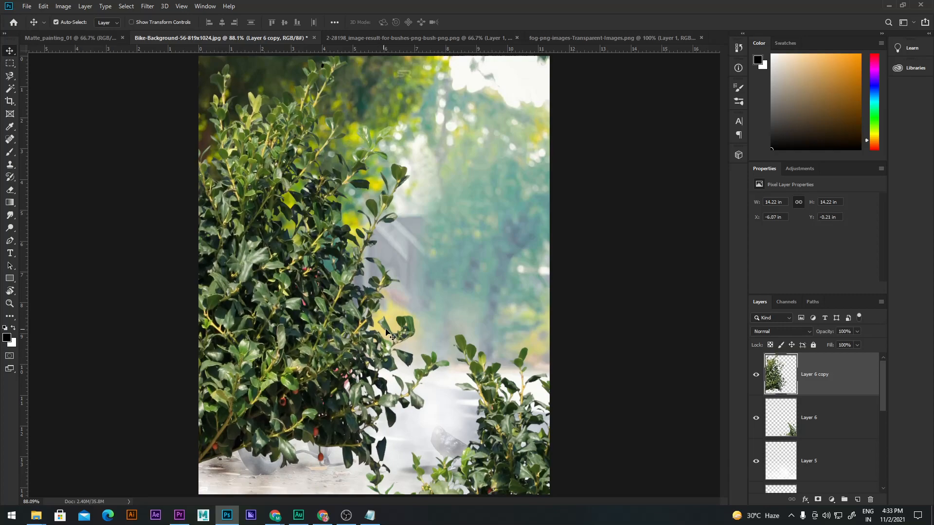
left_click_drag(377, 336, 336, 340)
Scale the bush copy down to about 50% and position it along the photo's left edge, overlapping the scooter's front.
key("ctrl+t")
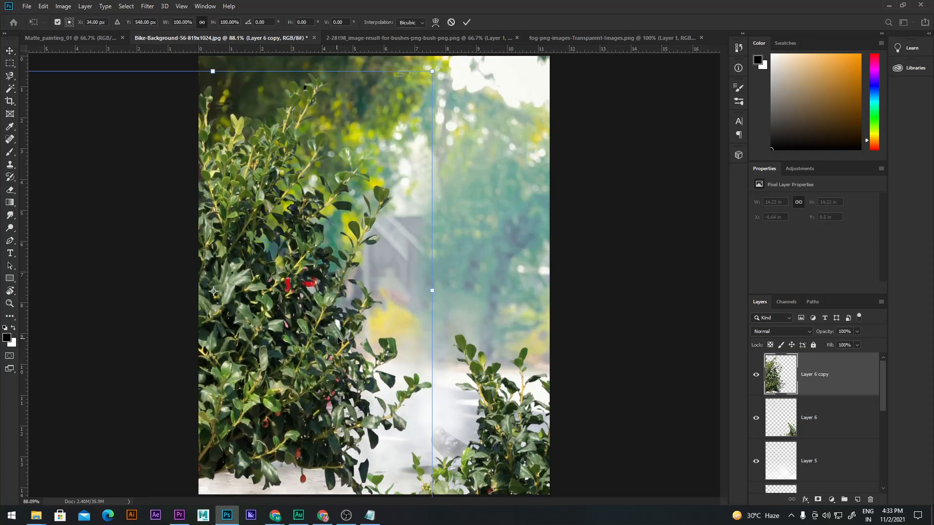
left_click_drag(432, 71, 326, 177)
left_click_drag(272, 329, 272, 379)
left_click_drag(350, 222, 360, 234)
left_click_drag(299, 335, 290, 335)
key("Return")
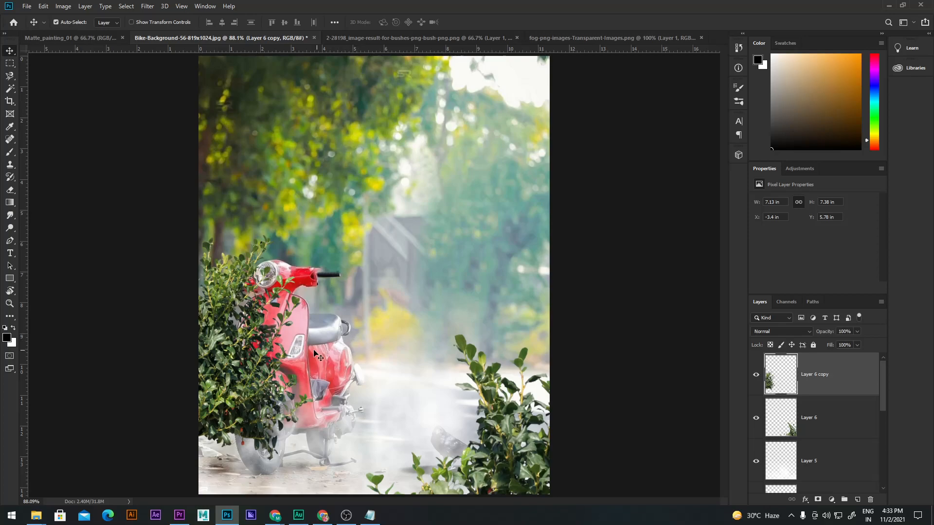
left_click_drag(253, 374, 252, 384)
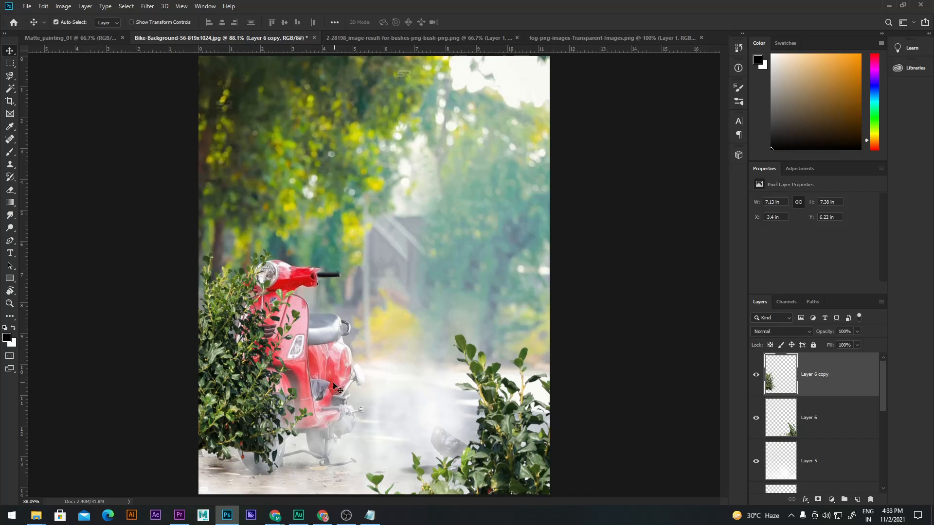
Move the bush copy's layer directly below the fog layer.
left_click_drag(857, 374, 852, 470)
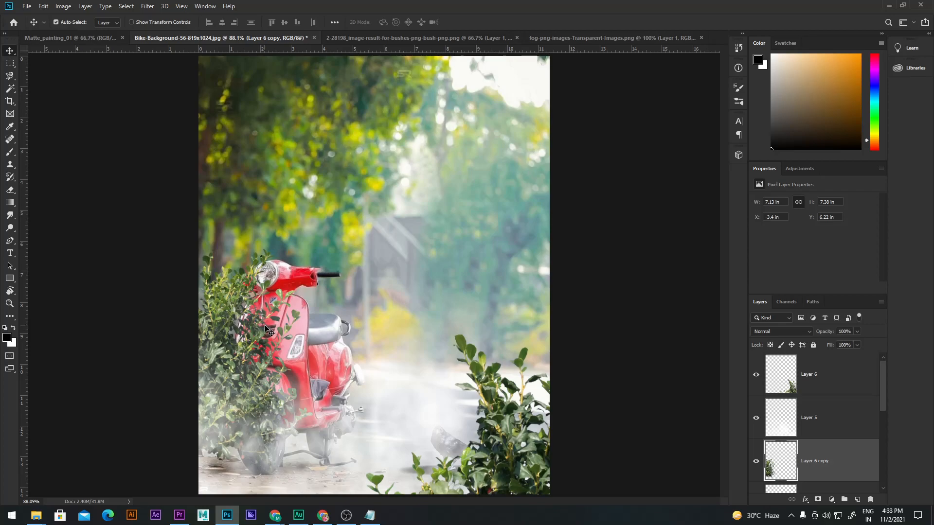
left_click(241, 342)
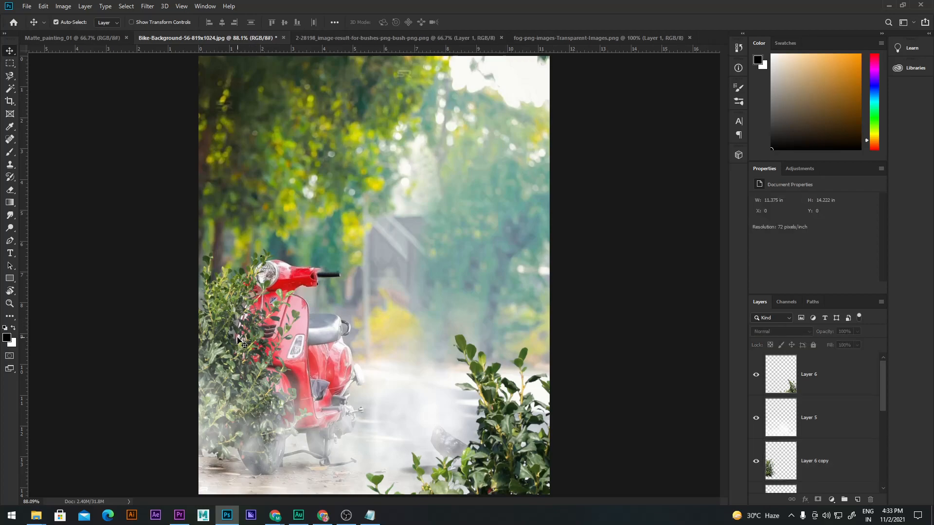
left_click(245, 306, "ctrl")
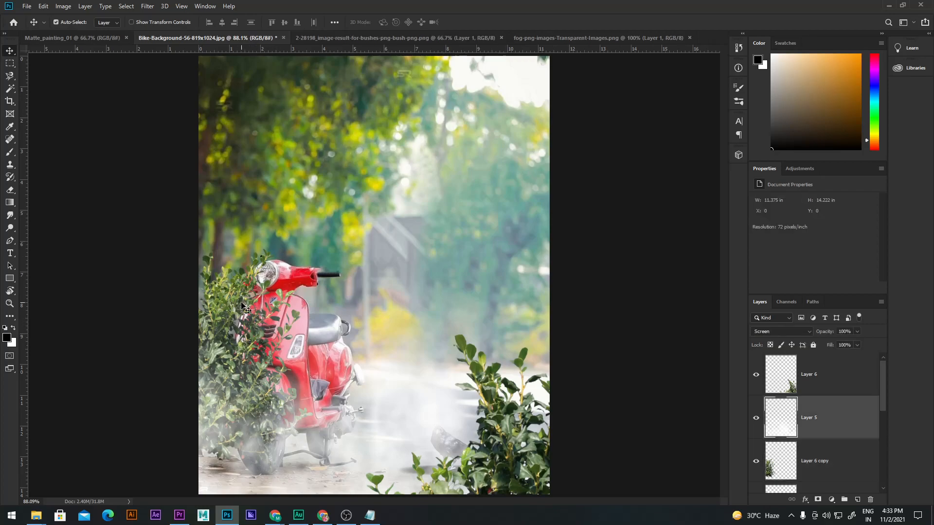
Enlarge the bush copy to about 12.54 × 12.97 in and shift it up along the photo's left edge.
left_click(824, 463)
key("ctrl+t")
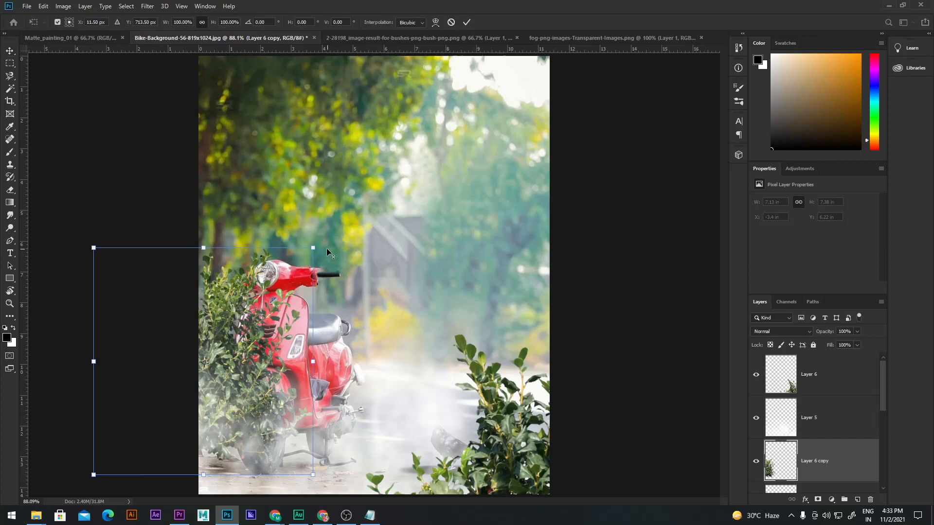
left_click_drag(314, 245, 395, 162)
left_click_drag(278, 339, 190, 261)
left_click_drag(195, 259, 200, 258)
left_click(465, 22)
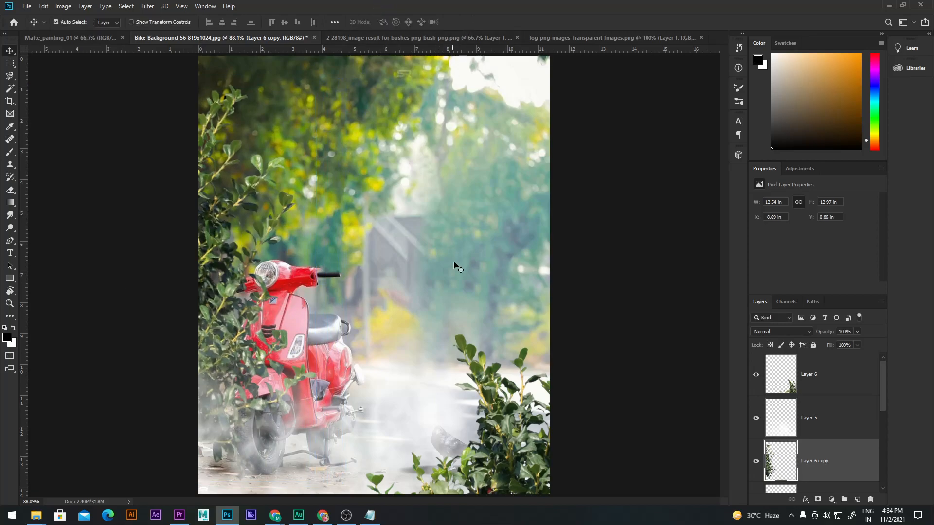
Close the bush and fog source documents.
left_click(517, 453)
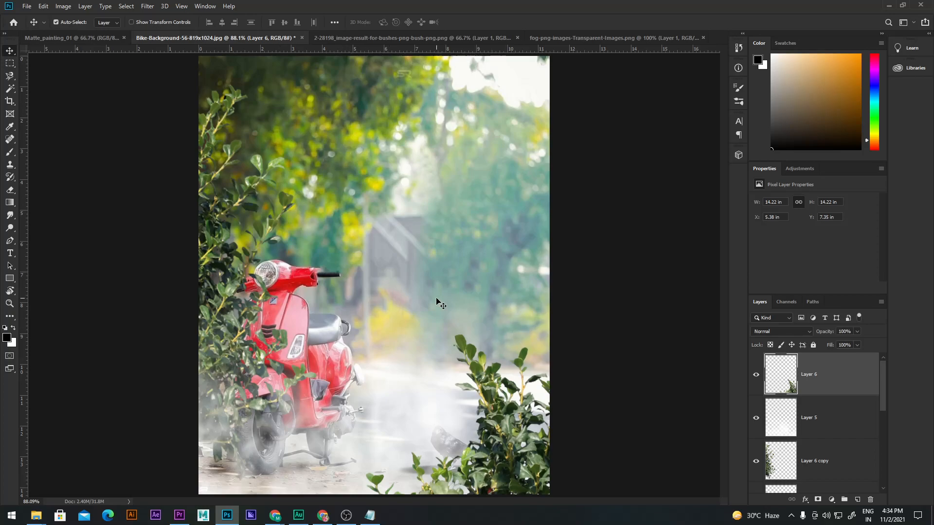
left_click(361, 37)
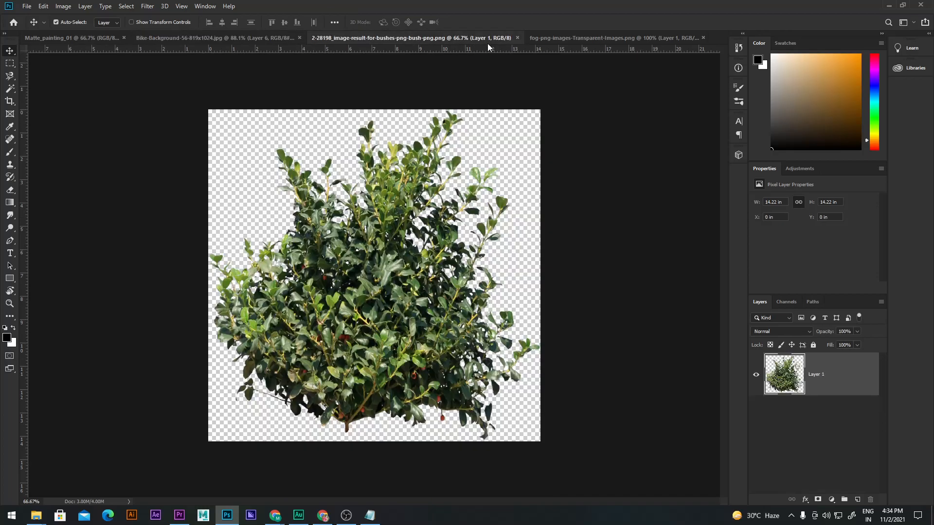
left_click(517, 38)
left_click(469, 38)
left_click(492, 38)
key("ctrl+o")
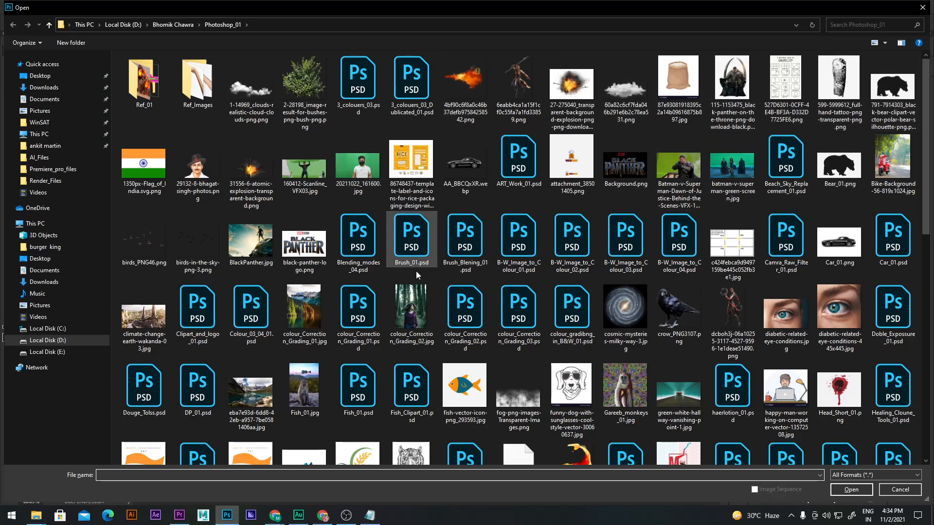
left_click(711, 306)
left_click(849, 490)
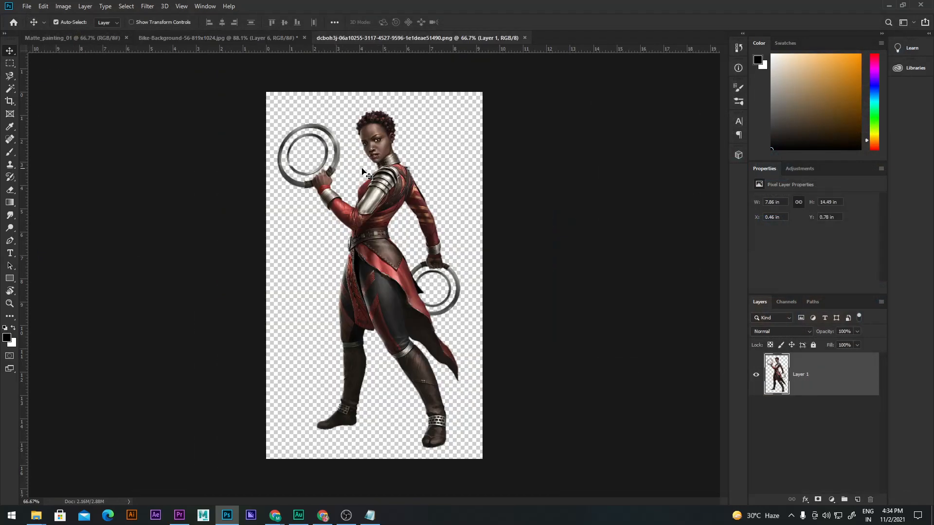
Bring the warrior into the scooter document and place her layer directly above the Background.
left_click_drag(362, 172, 390, 246)
left_click_drag(807, 385, 847, 445)
left_click_drag(389, 197, 406, 261)
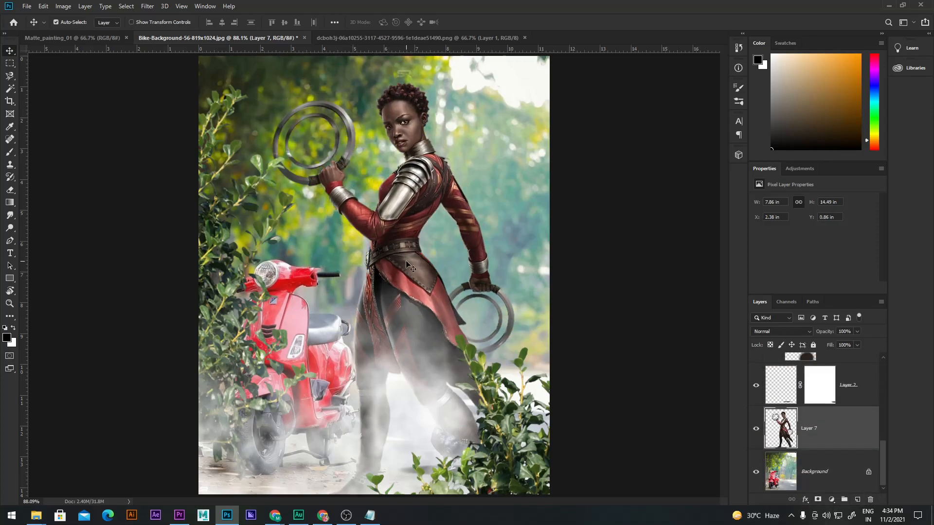
Scale the warrior down to about 54% and position her between the scooter and the right-hand bush.
key("ctrl+t")
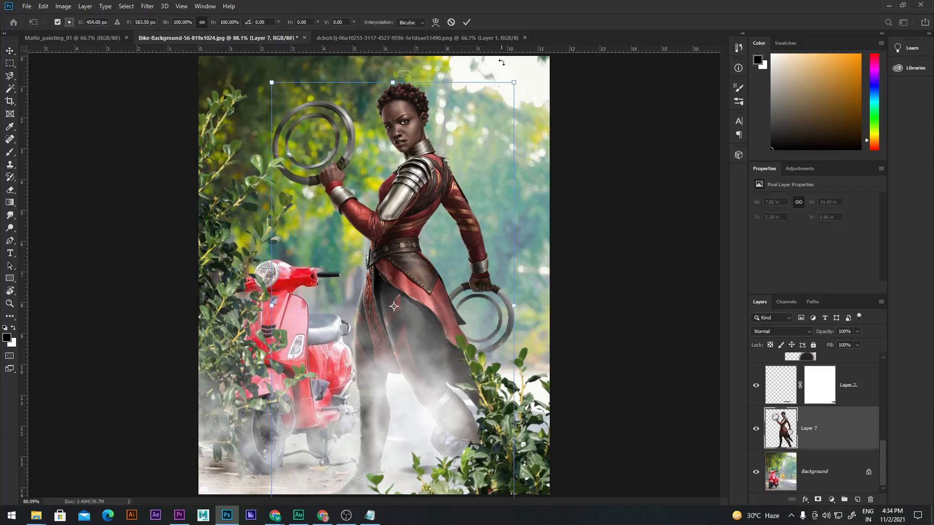
left_click_drag(516, 82, 440, 221)
left_click_drag(395, 288, 458, 326)
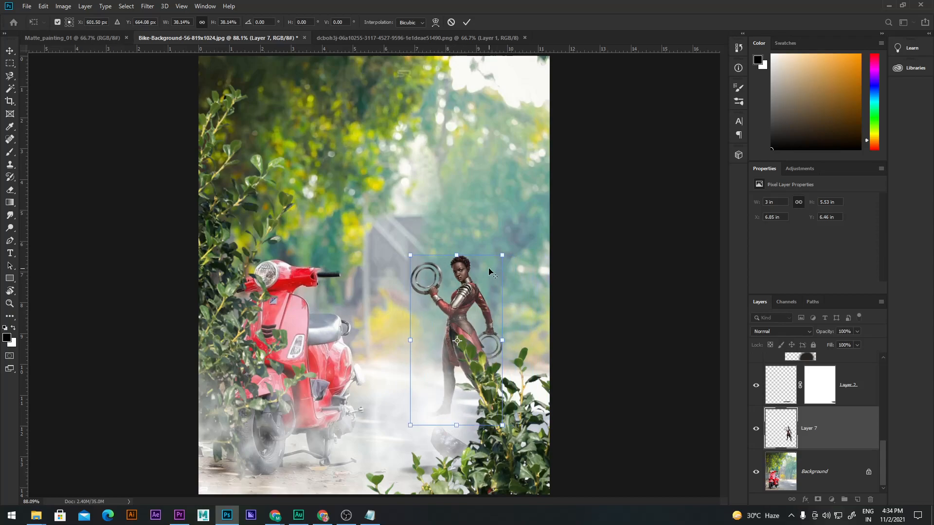
left_click_drag(504, 255, 522, 218)
left_click_drag(464, 319, 501, 334)
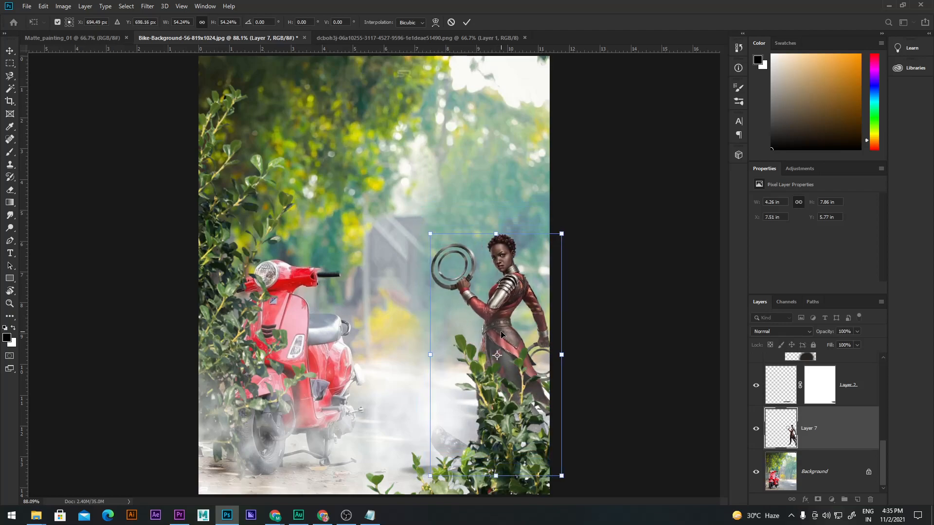
left_click_drag(503, 298, 436, 294)
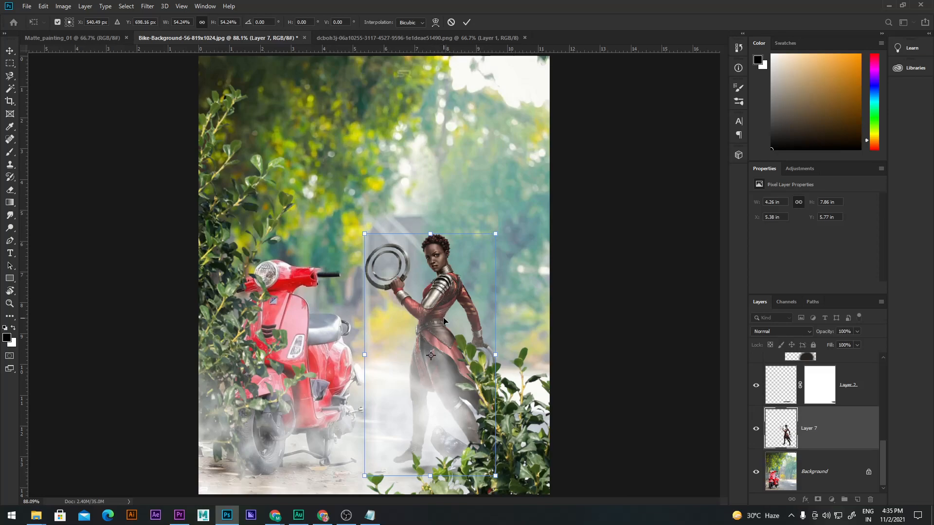
left_click_drag(440, 315, 441, 293)
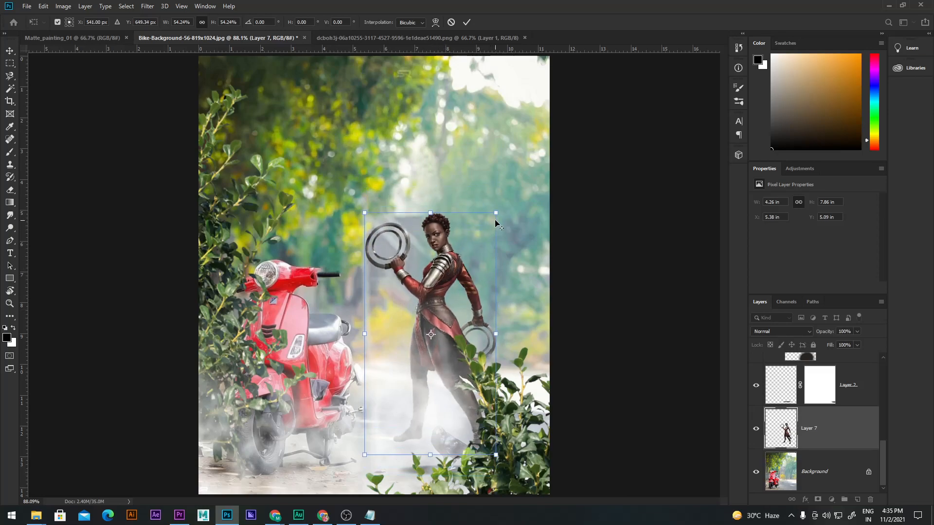
Shrink the warrior further to about 1.03 × 1.89 in and place her on the distant road beside the right-hand bush.
left_click_drag(497, 212, 441, 289)
left_click_drag(425, 337, 385, 339)
left_click_drag(414, 294, 410, 305)
left_click(393, 335)
left_click_drag(398, 349, 465, 346)
key("Return")
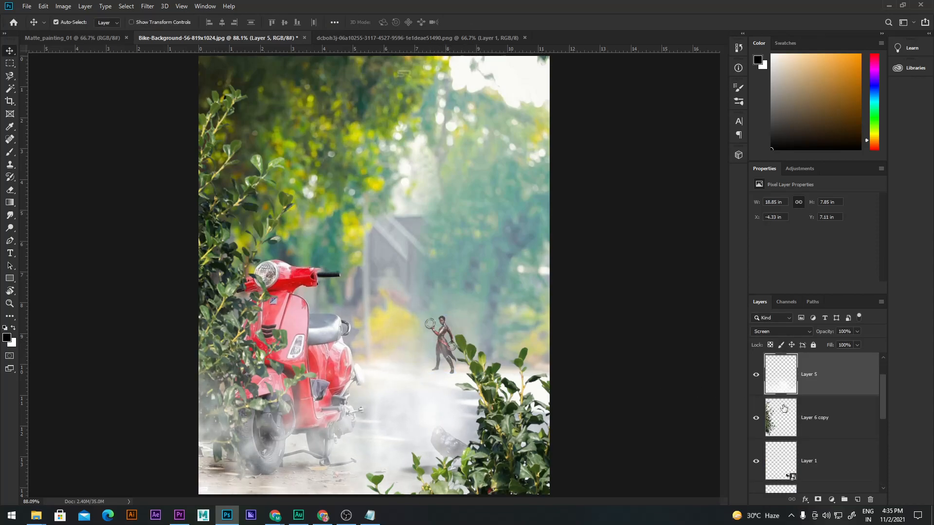
Select the warrior's layer directly above the Background and open the Lens Blur filter for it.
scroll(815, 430, "down", 5)
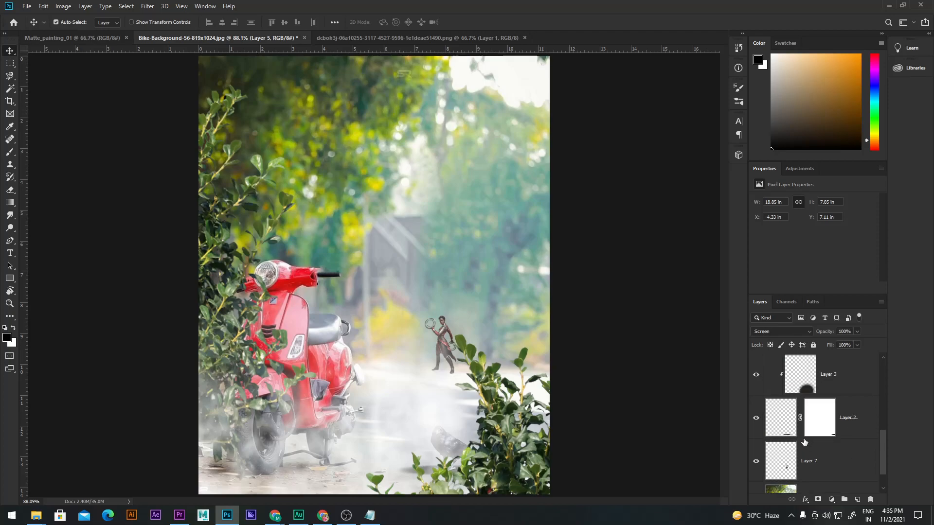
left_click(819, 438)
mouse_move(438, 337)
left_mouse_down()
mouse_move(420, 332)
mouse_move(431, 338)
left_mouse_up()
scroll(819, 461, "down", 3)
left_click(817, 443)
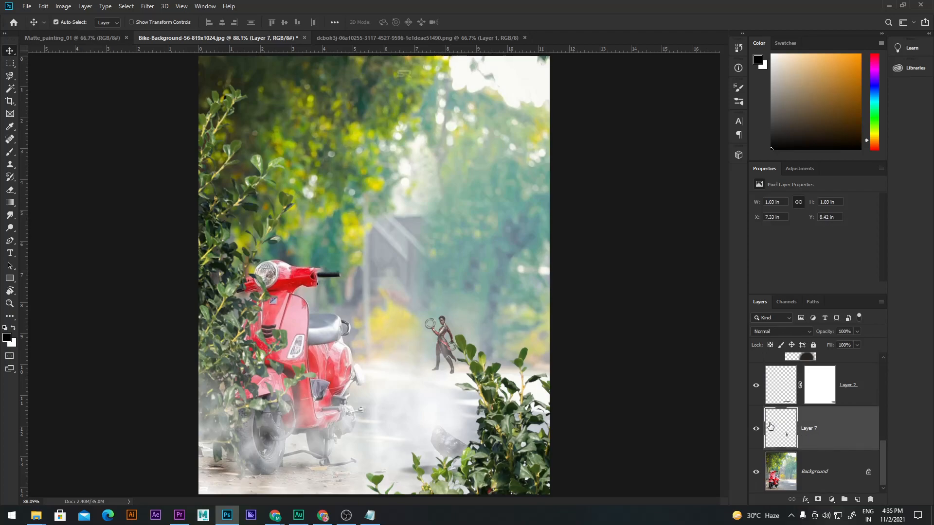
left_click(153, 7)
mouse_move(177, 118)
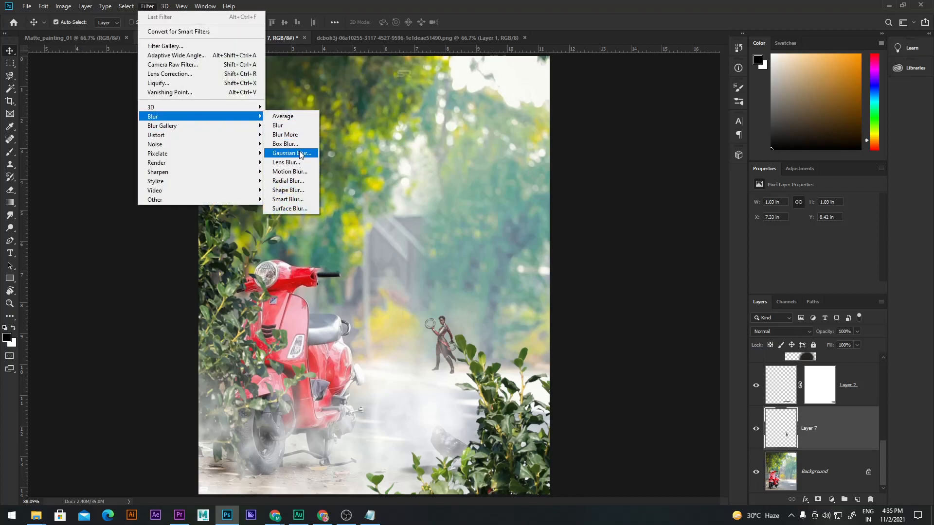
left_click(294, 162)
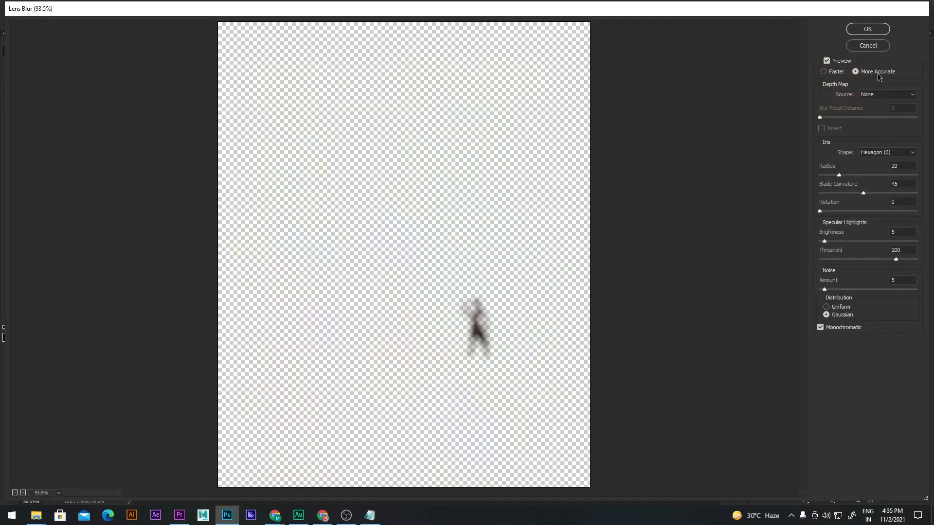
Apply Lens Blur to the warrior with depth map source None, radius 10 and blade curvature 41.
left_click(867, 94)
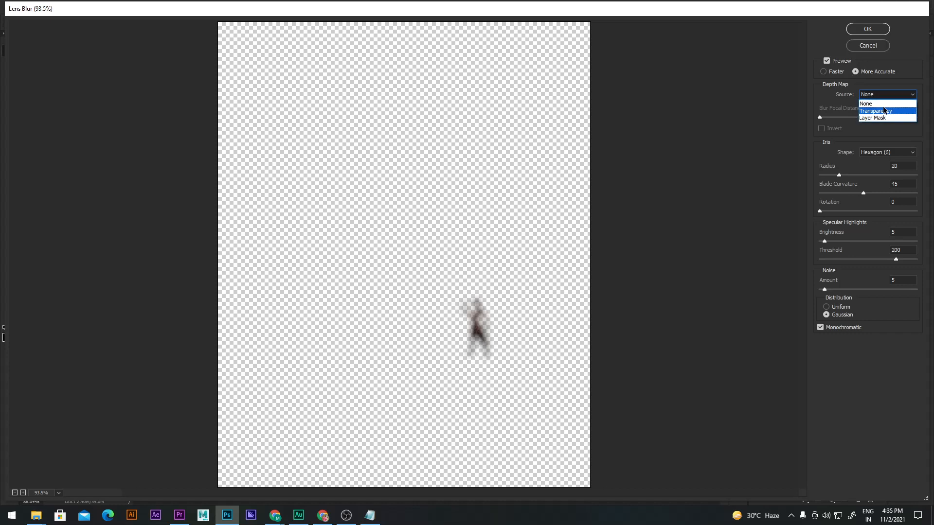
left_click(882, 104)
mouse_move(839, 174)
left_mouse_down()
mouse_move(810, 169)
mouse_move(875, 168)
mouse_move(827, 187)
mouse_move(782, 187)
mouse_move(831, 188)
left_mouse_up()
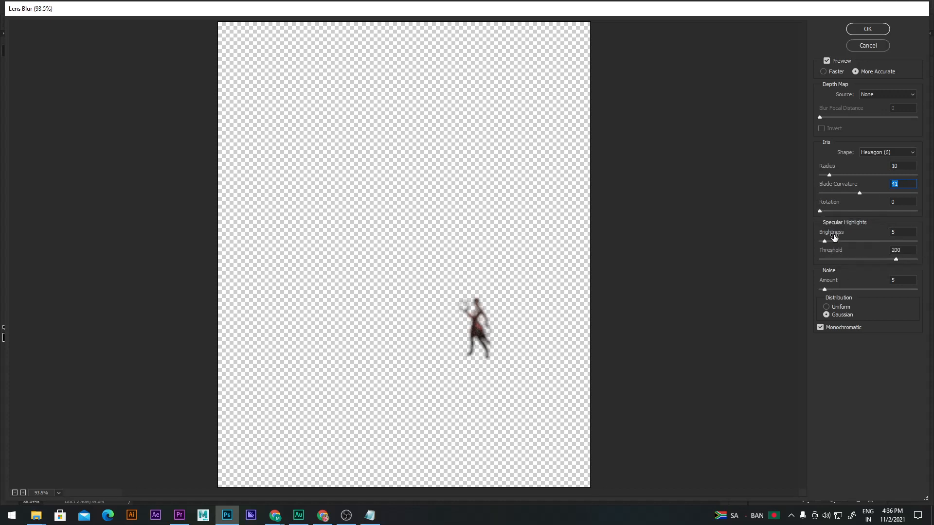
left_click_drag(835, 237, 856, 236)
type("0")
left_click(879, 27)
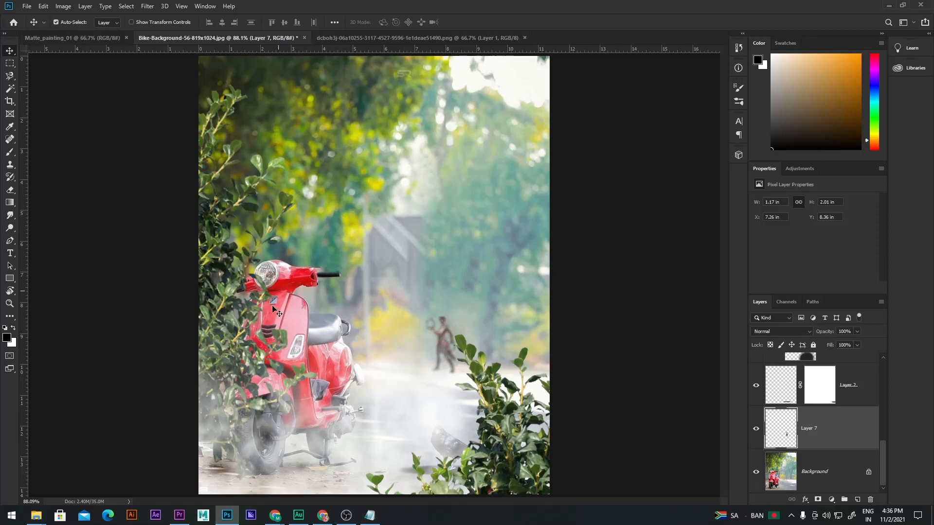
Select the left-hand bush beside the scooter and open Lens Blur for it with radius 5 and blade curvature 65.
left_click(214, 275)
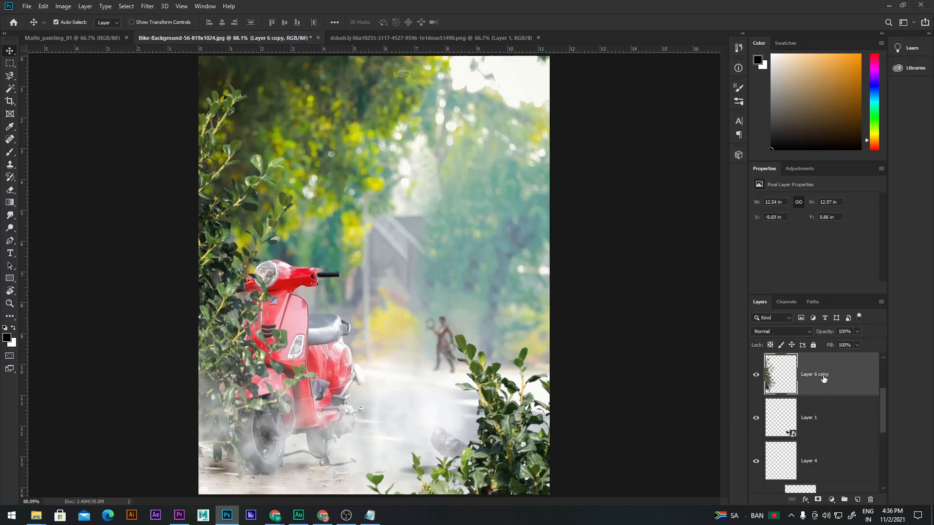
left_click(144, 7)
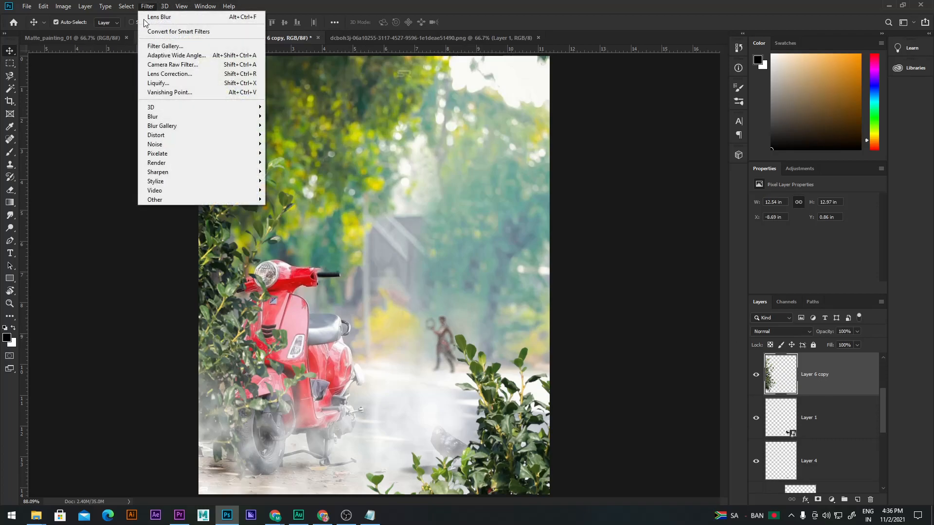
mouse_move(165, 118)
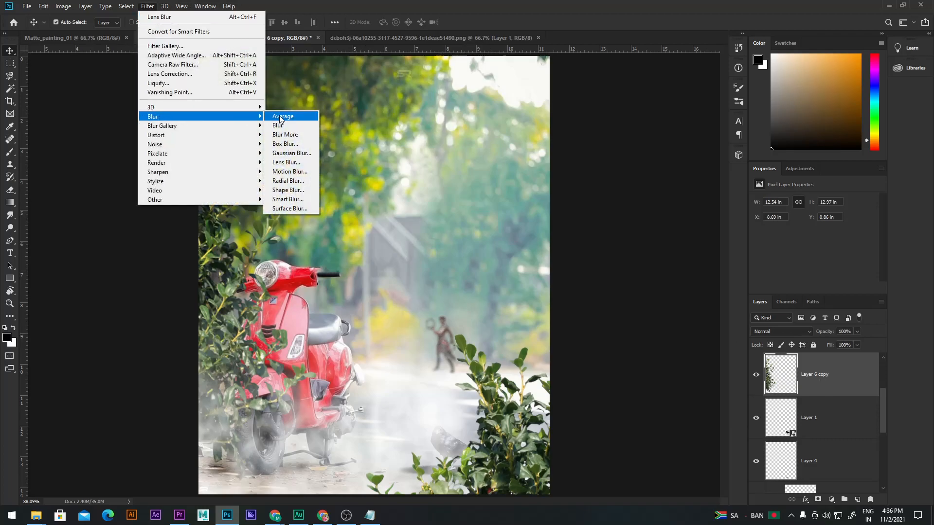
left_click(285, 163)
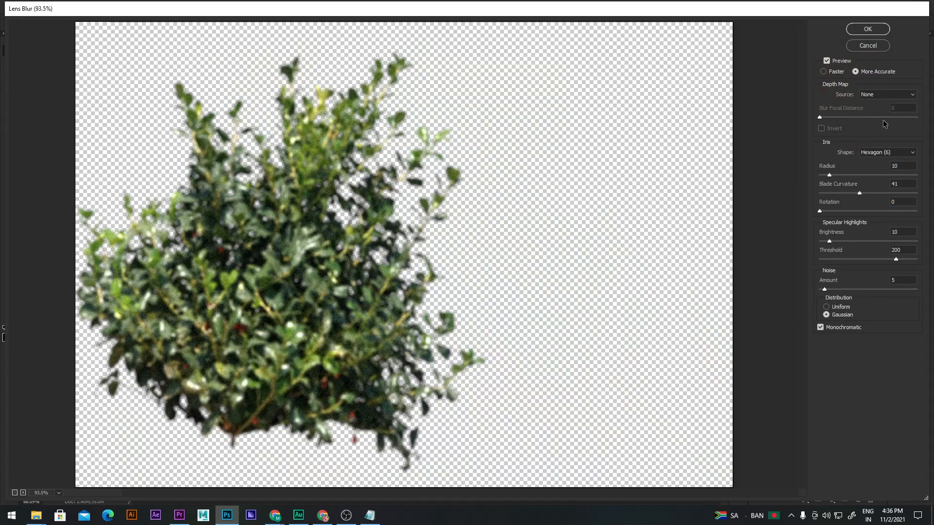
double_click(898, 167)
type("5")
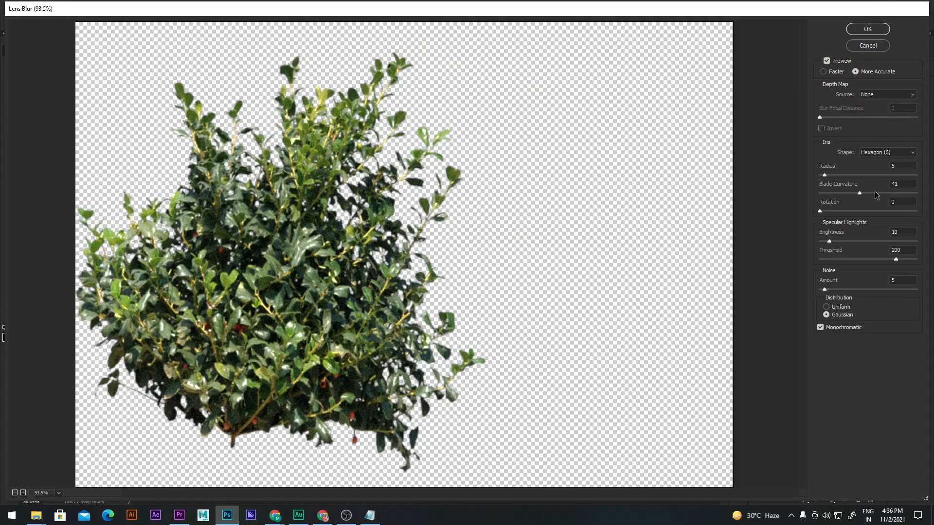
left_click_drag(852, 187, 864, 187)
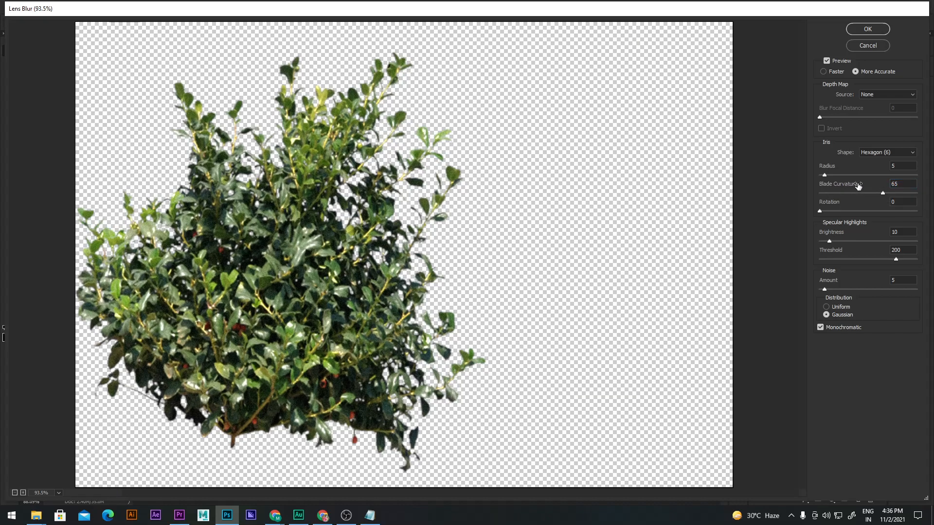
Compare iris shapes for the left bush's Lens Blur, including Octagon (8), and settle on Pentagon (5).
left_click(887, 152)
left_click(888, 177)
left_click(888, 153)
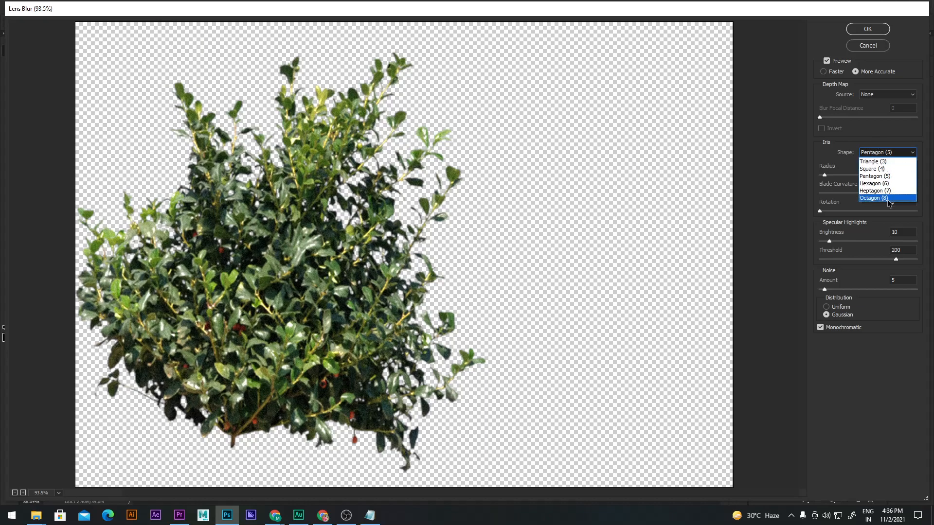
left_click(888, 199)
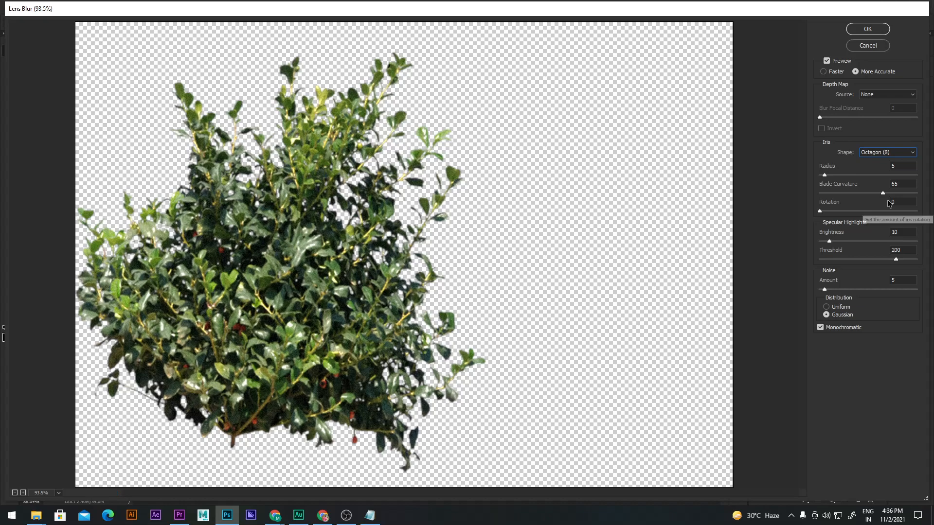
left_click(890, 155)
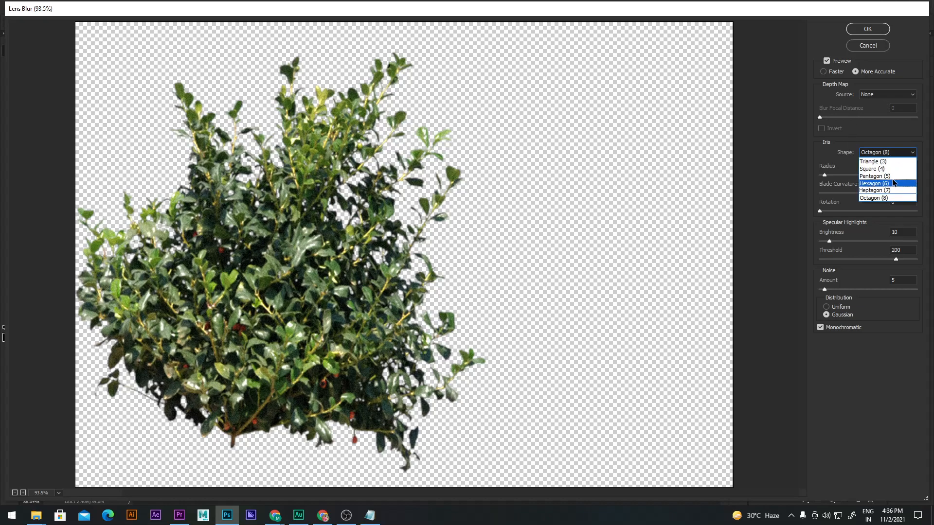
left_click(892, 177)
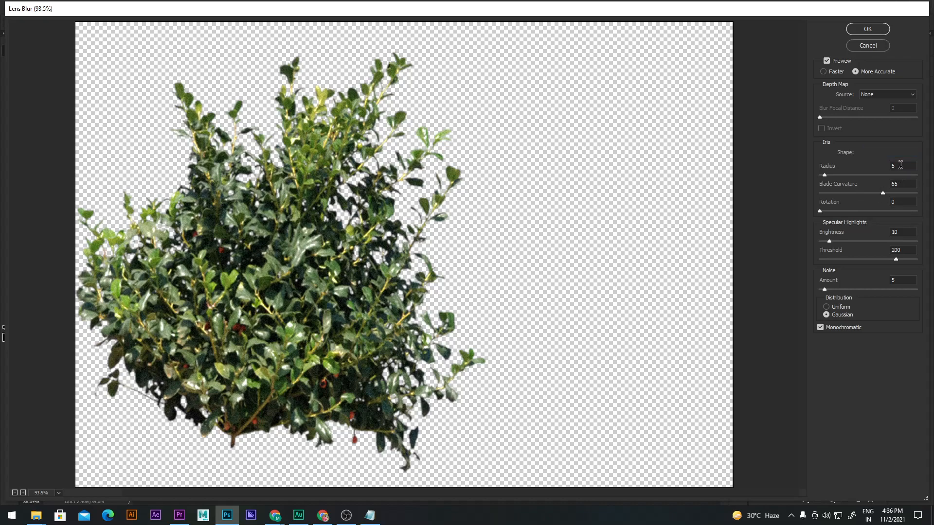
Try the left bush's Lens Blur at radius 10, apply it and undo it.
left_click(857, 165)
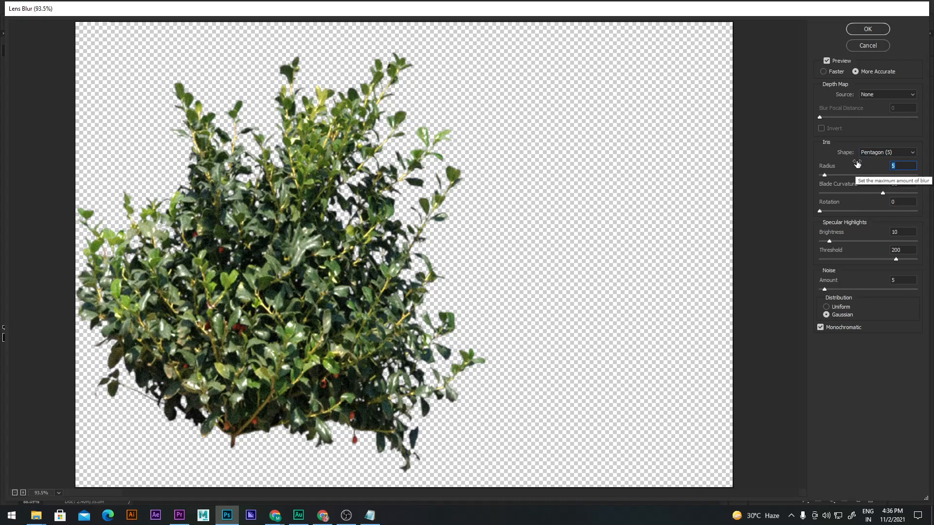
key("BackSpace")
type("10")
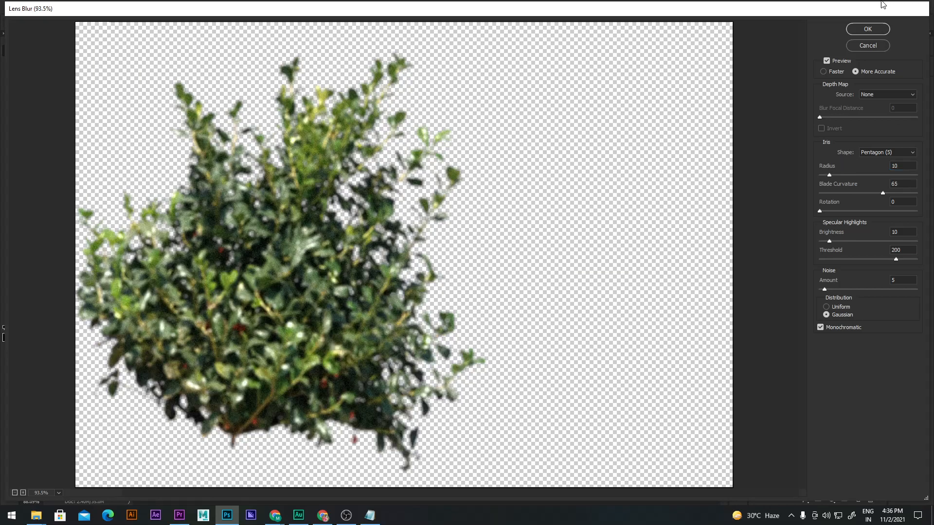
left_click(868, 29)
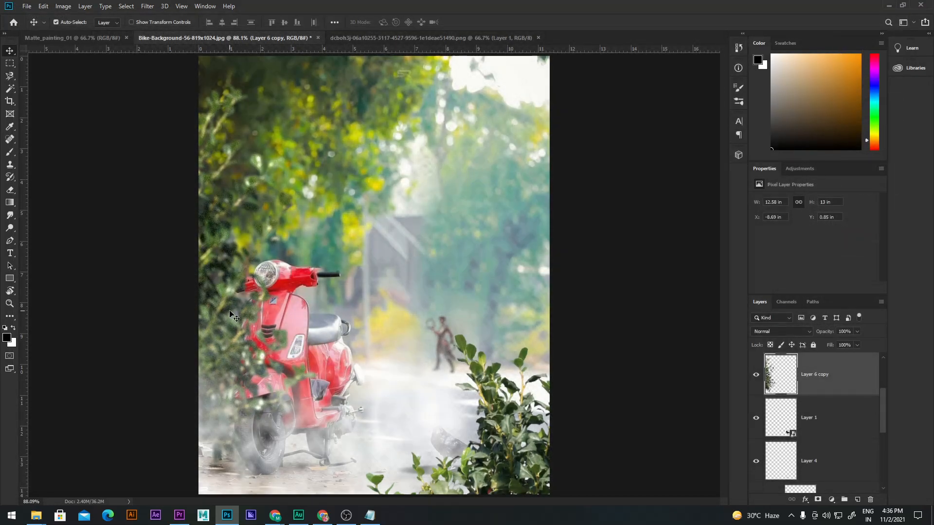
key("ctrl+z")
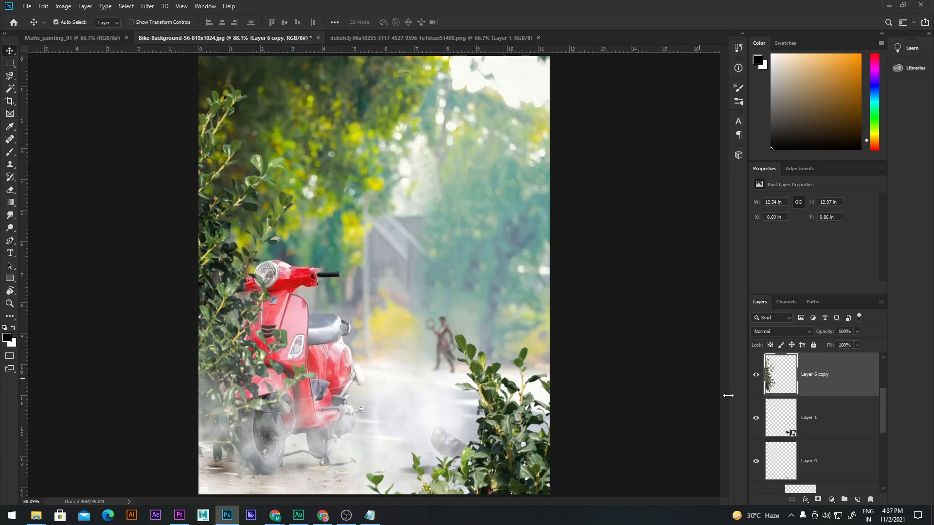
Reapply Lens Blur to the left-hand bush with radius 5.
left_click(148, 6)
mouse_move(178, 117)
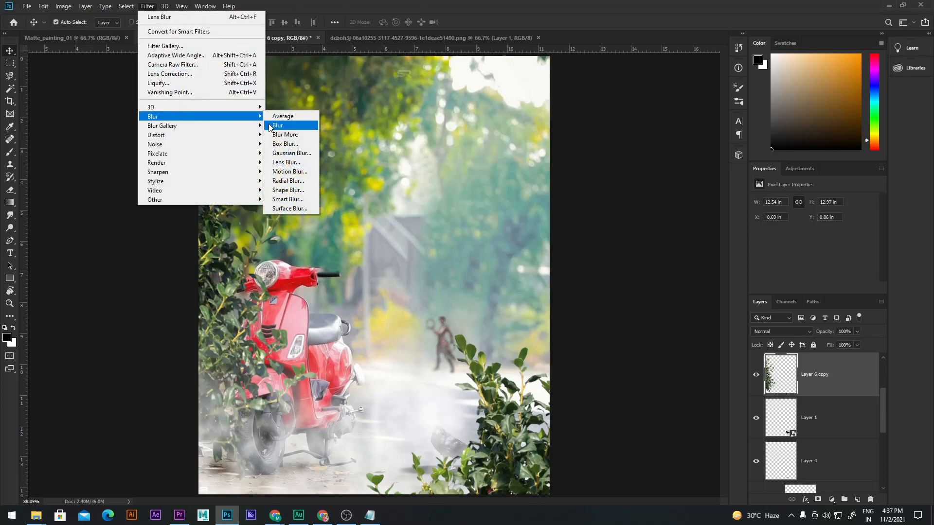
left_click(286, 162)
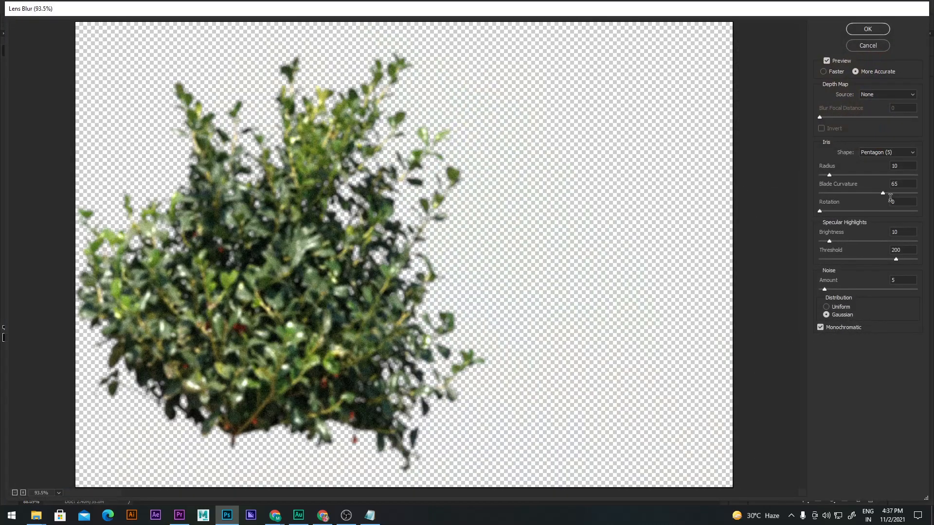
left_click(902, 166)
type("5")
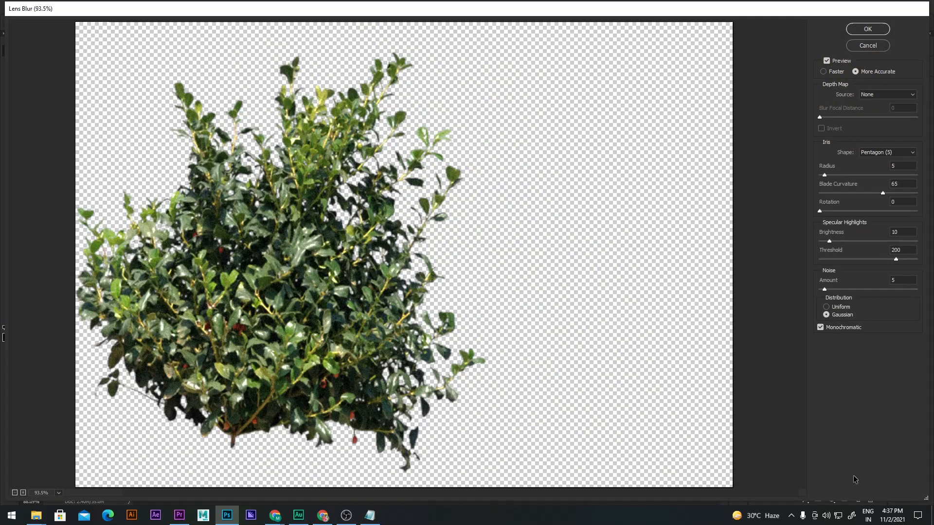
left_click(860, 30)
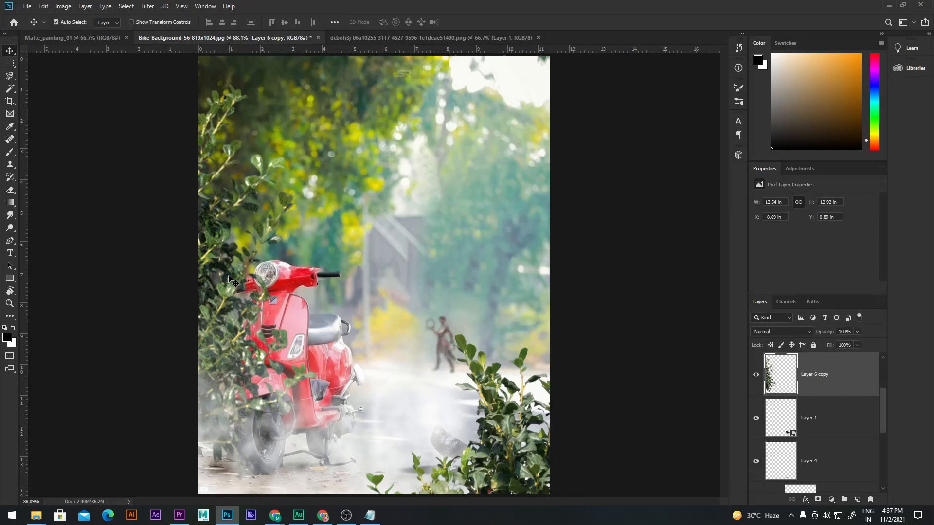
Enlarge the warrior to about 1.33 × 2.29 in and move her behind the right-hand bush.
key("alt+bracketright")
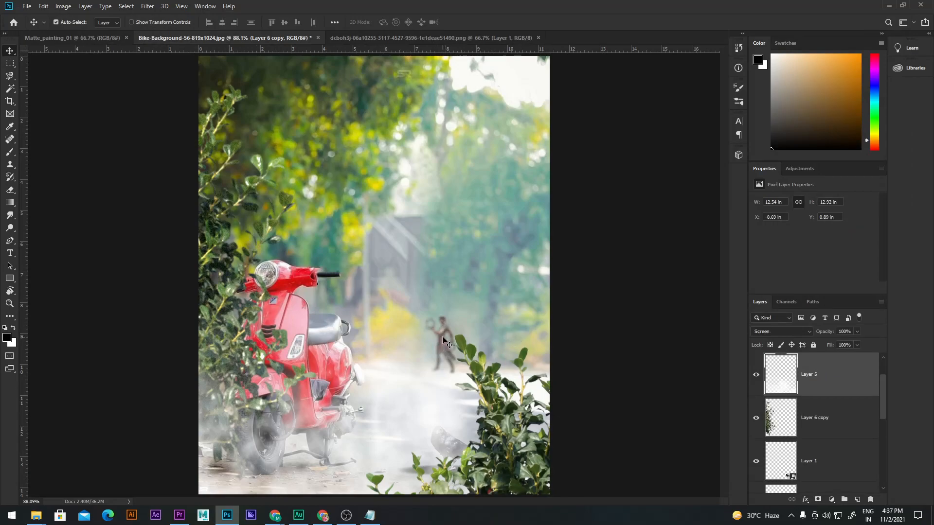
scroll(837, 480, "down", 5)
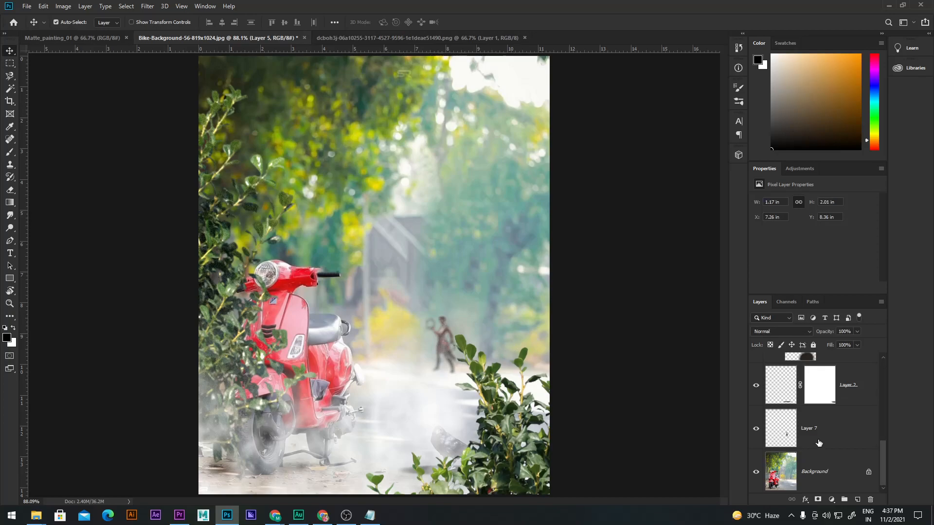
left_click(820, 442)
key("ctrl+t")
left_click_drag(442, 332, 491, 330)
left_click(466, 22)
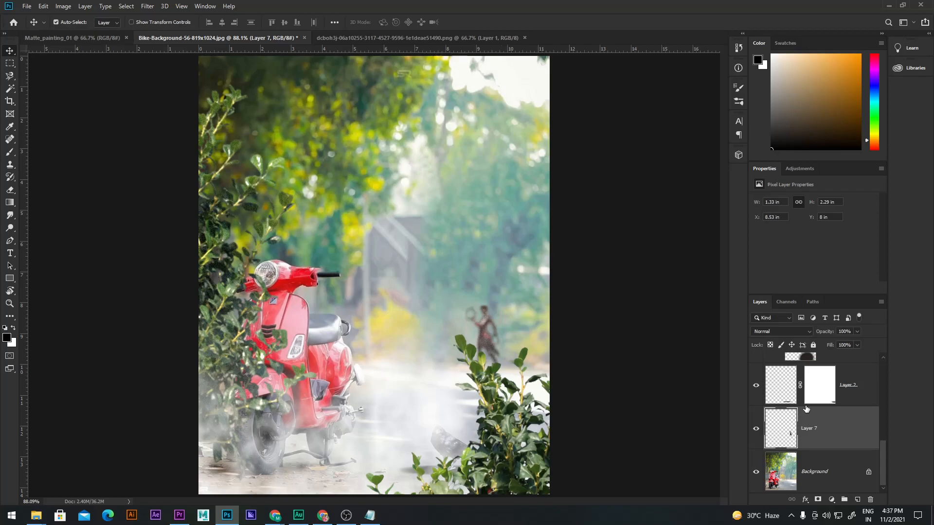
Adjust the warrior's Hue/Saturation to hue +43, saturation -23 and lightness +7.
key("ctrl+u")
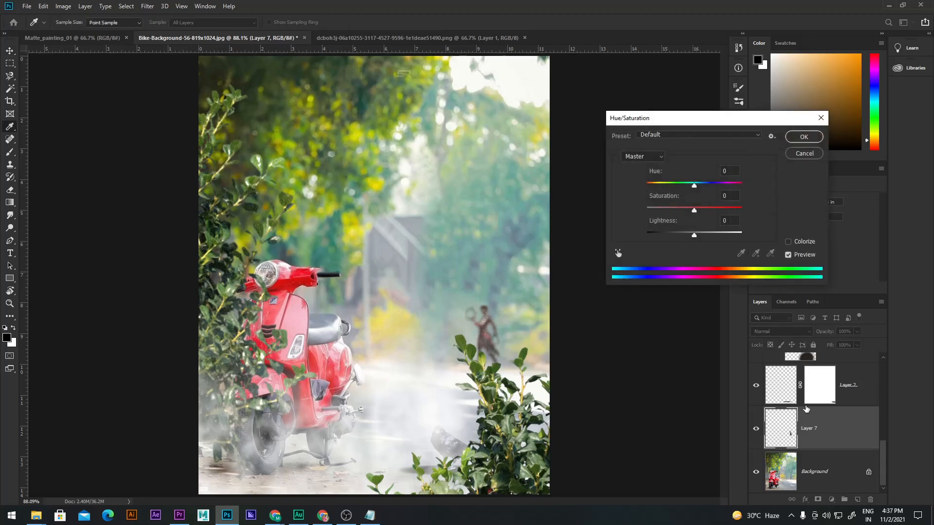
left_click_drag(650, 172, 660, 223)
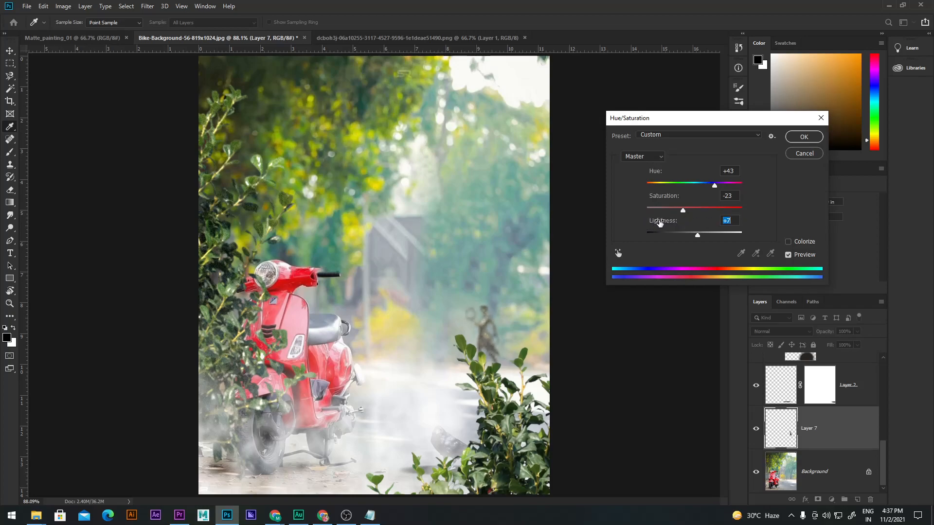
left_click(804, 137)
Apply Levels to the warrior with input levels 2, 1.04 and 233 and a white output level of 238.
key("ctrl+l")
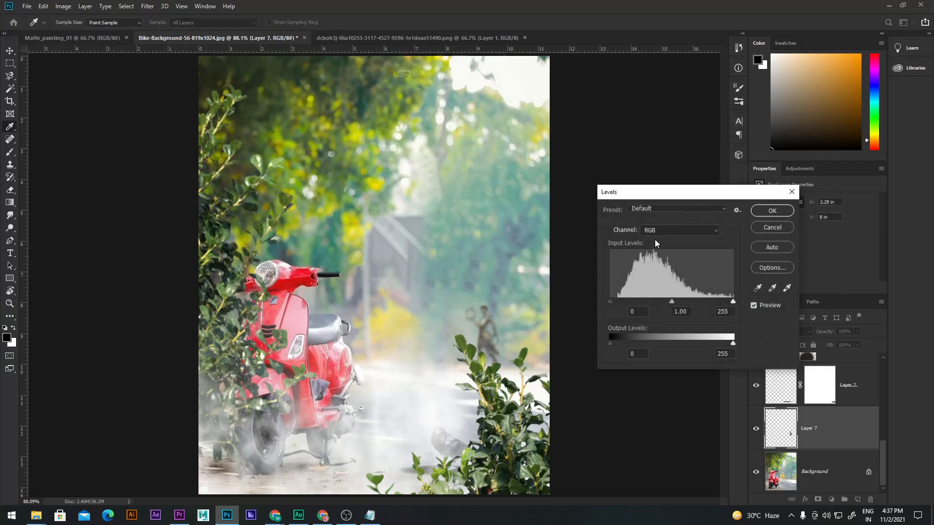
mouse_move(611, 302)
left_mouse_down()
mouse_move(620, 304)
mouse_move(612, 302)
left_mouse_up()
left_click_drag(674, 301, 660, 303)
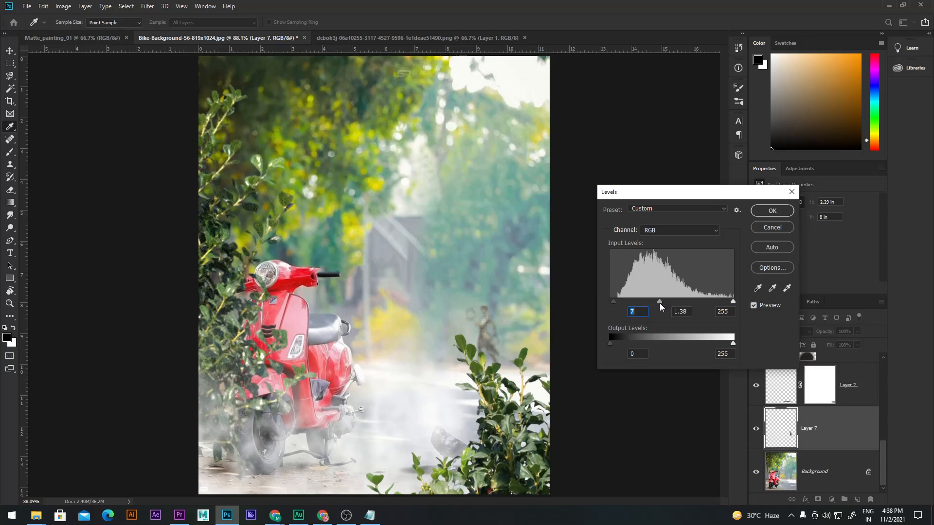
left_click_drag(734, 302, 722, 302)
left_click_drag(657, 301, 612, 301)
left_click_drag(732, 343, 722, 343)
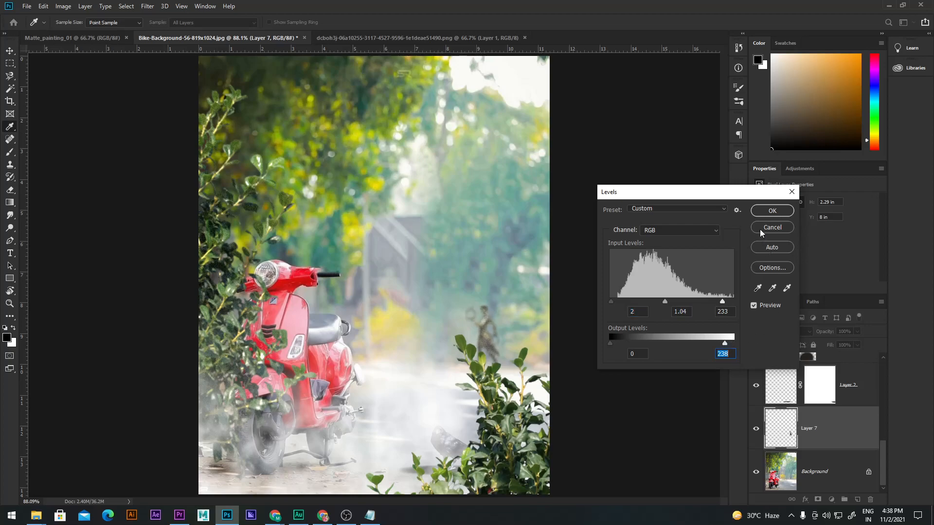
left_click(769, 212)
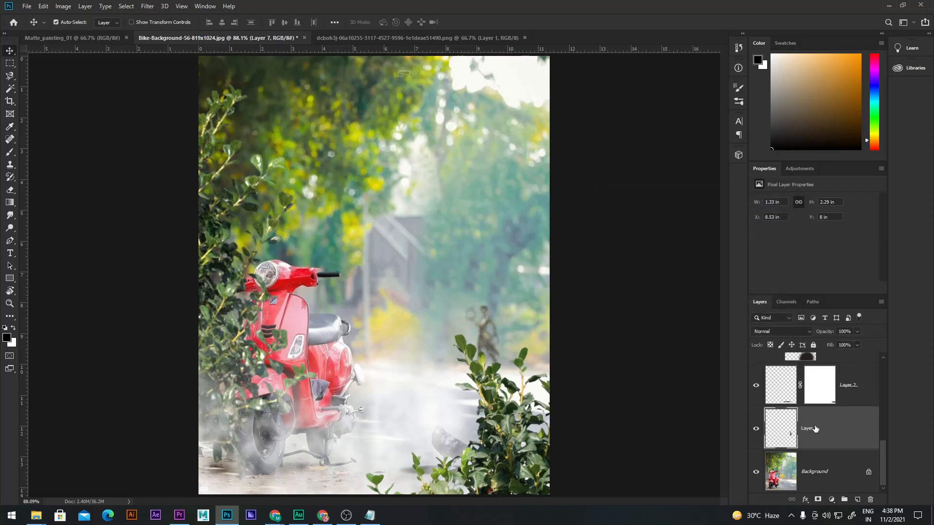
Apply Curves to the warrior, raising shadows from input 27 to output 46, lowering midtones slightly and mapping highlights from 189 to 197.
key("ctrl+m")
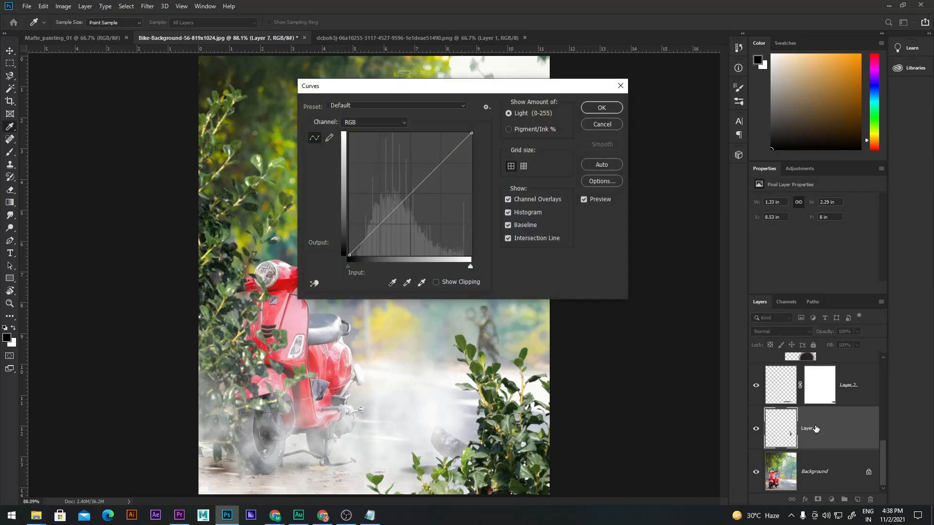
left_click_drag(486, 86, 862, 150)
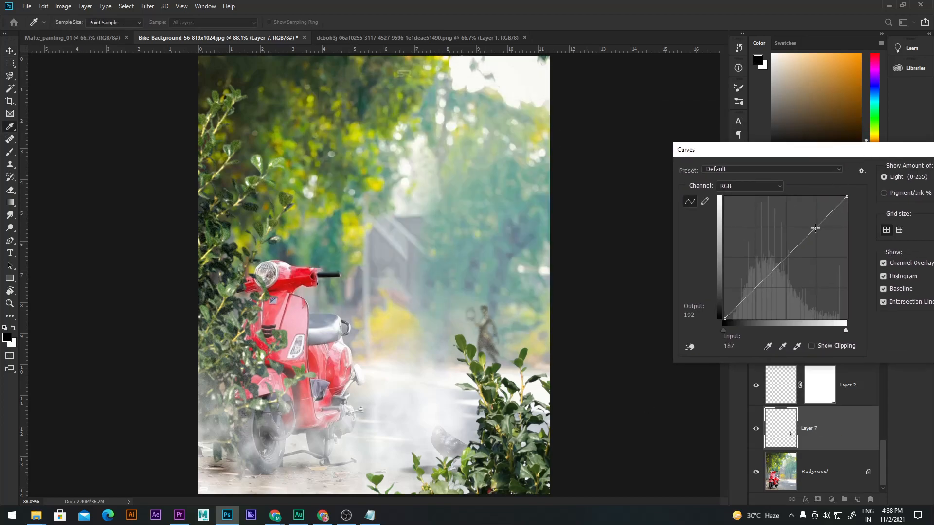
left_click(788, 259)
left_click(744, 301)
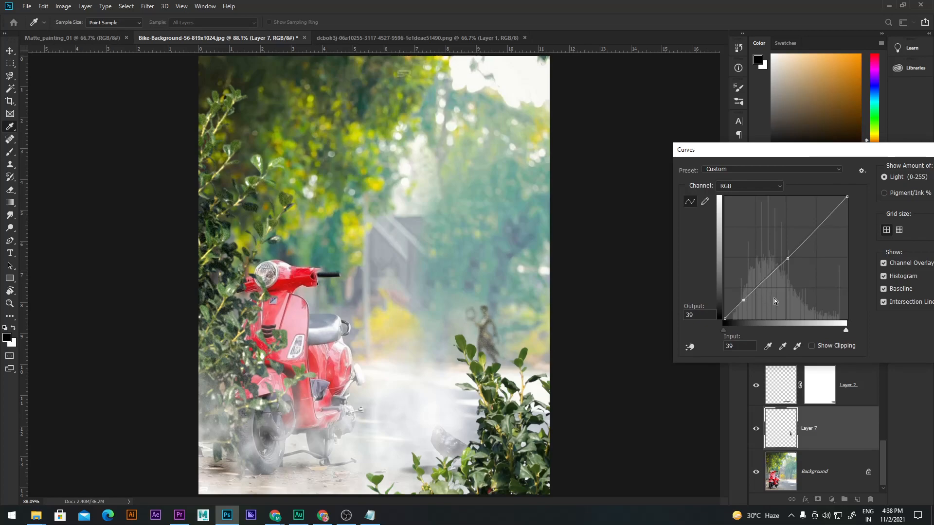
left_click(818, 227)
left_click_drag(815, 228, 814, 225)
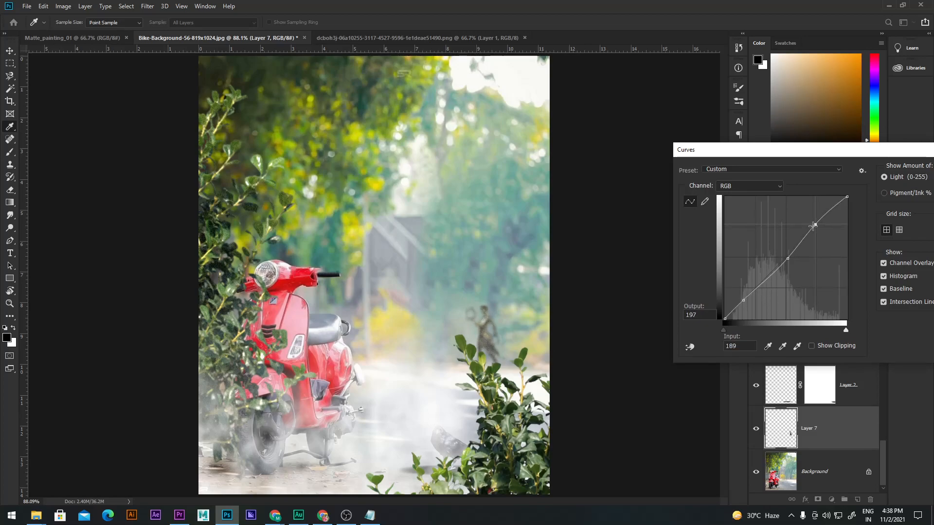
left_click_drag(788, 259, 788, 262)
left_click_drag(746, 302, 738, 296)
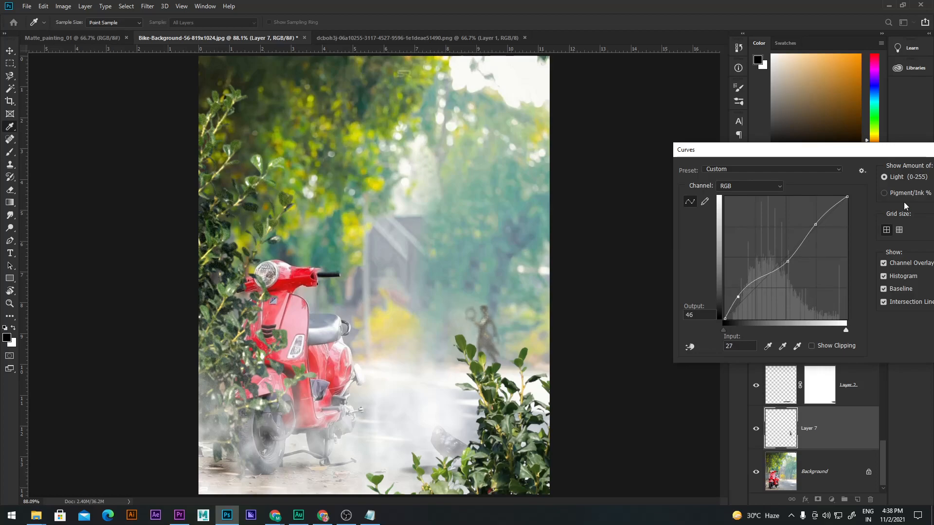
left_click_drag(859, 154, 763, 163)
left_click(890, 181)
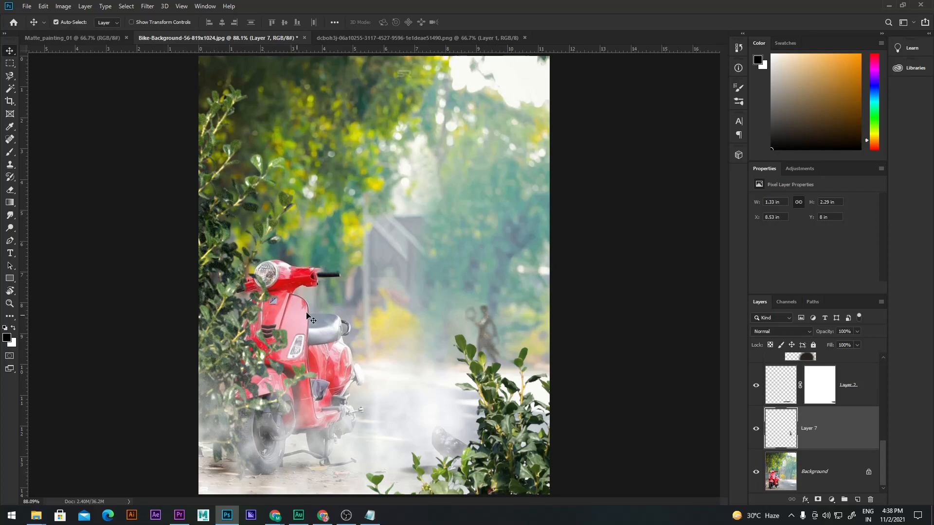
Enlarge the right-hand foreground bush to about 14.51 × 14.51 in and shift it slightly toward the photo's right edge.
left_click(506, 447)
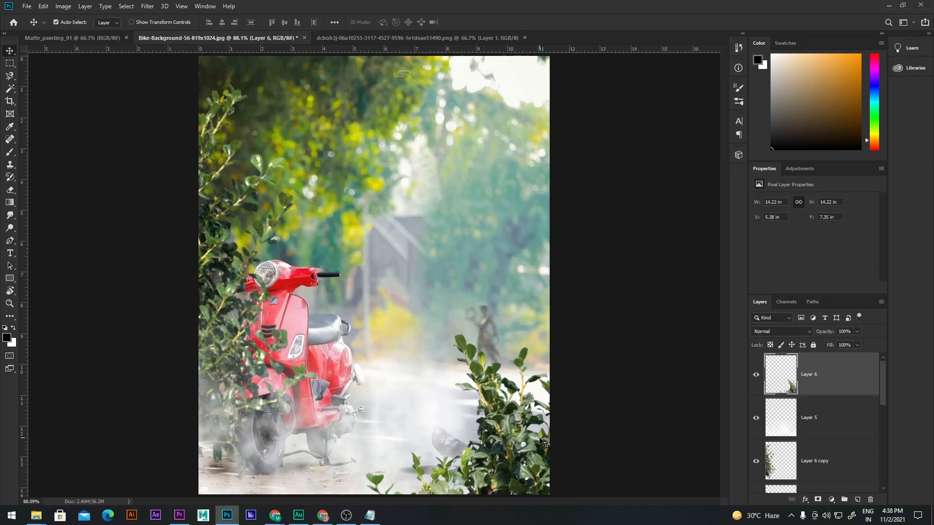
key("ctrl+t")
left_click_drag(366, 282, 361, 278)
left_click_drag(518, 426, 527, 426)
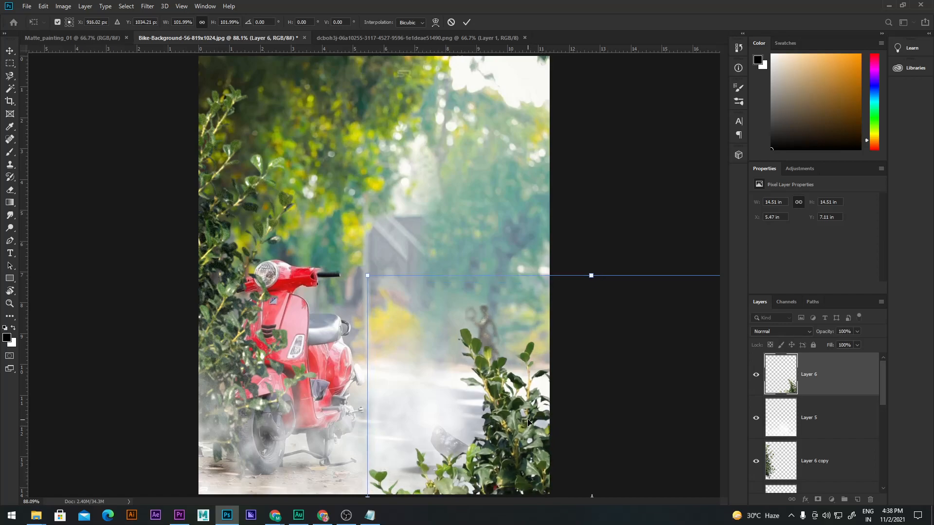
key("Return")
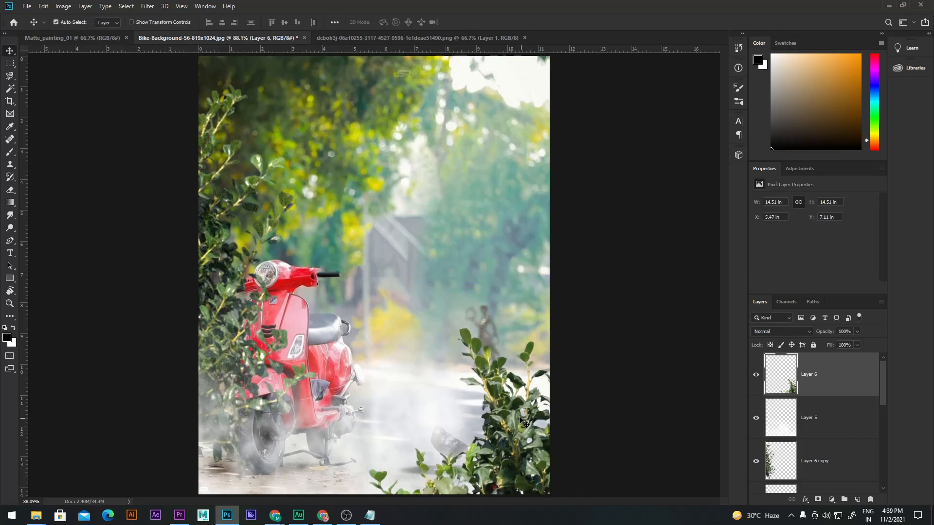
Adjust the right-hand bush's Hue/Saturation to hue +16, saturation +9 and lightness +14.
key("ctrl+u")
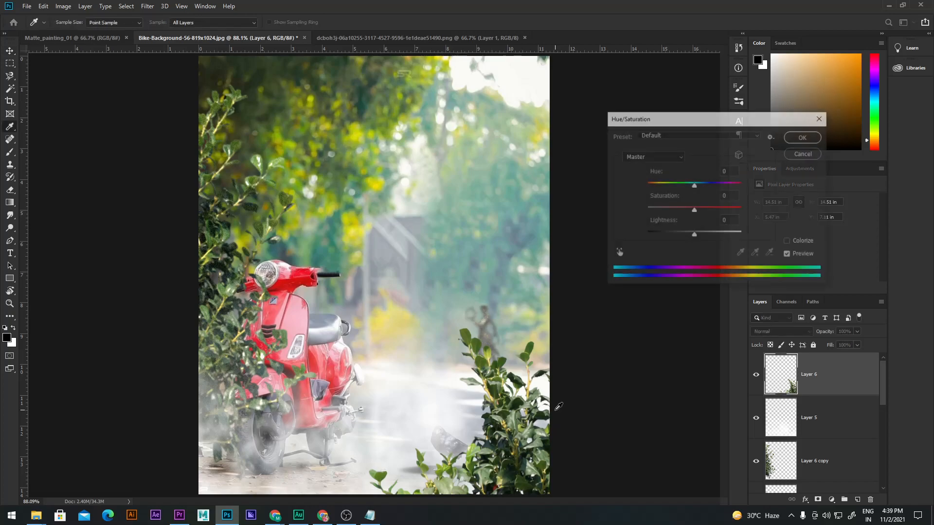
left_click_drag(657, 176, 673, 224)
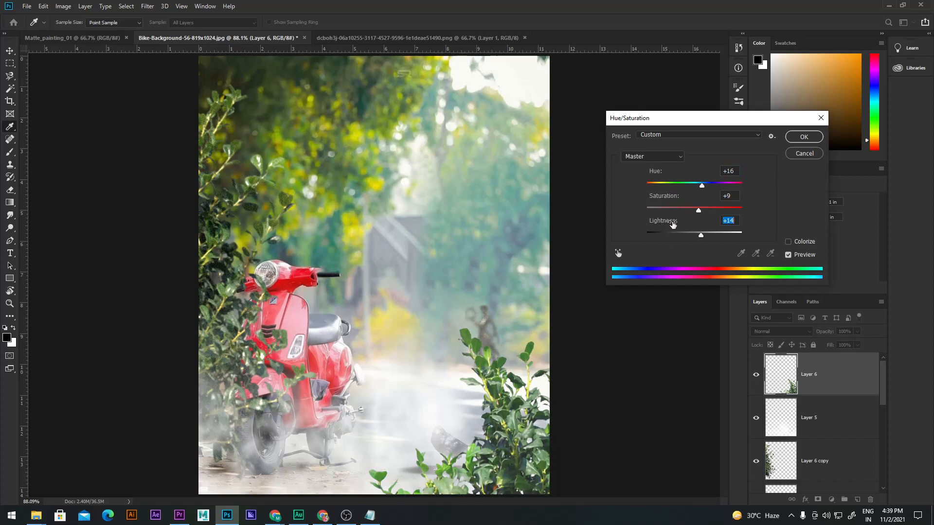
left_click(798, 137)
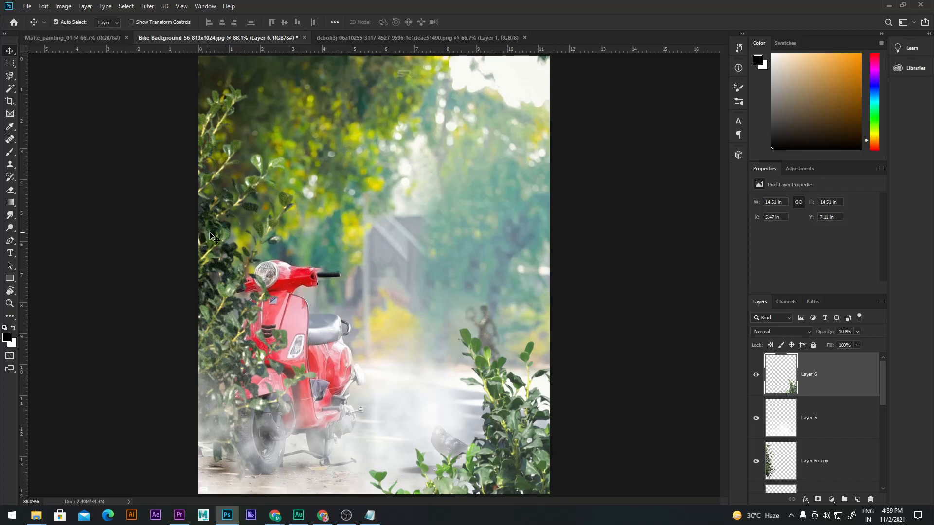
Create a new empty layer directly above the Background layer.
scroll(849, 442, "down", 5)
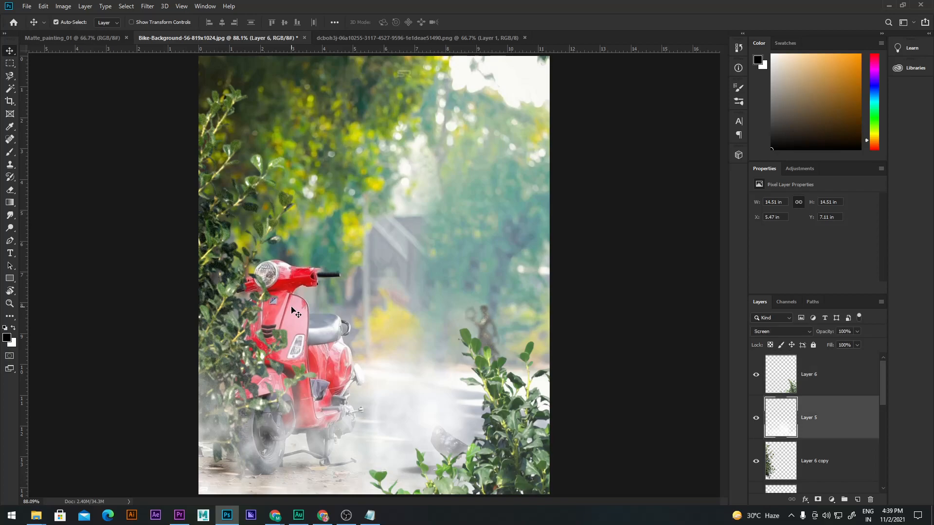
left_click(804, 479)
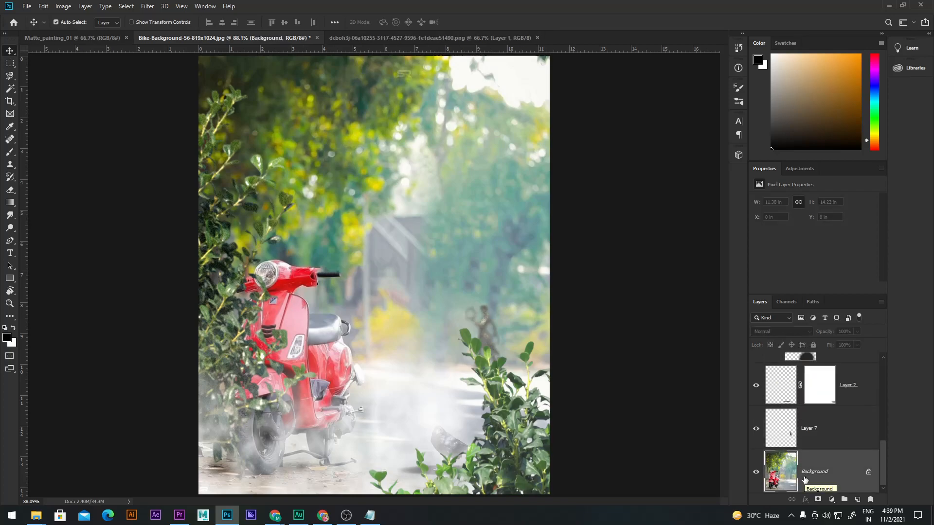
key("ctrl+shift+n")
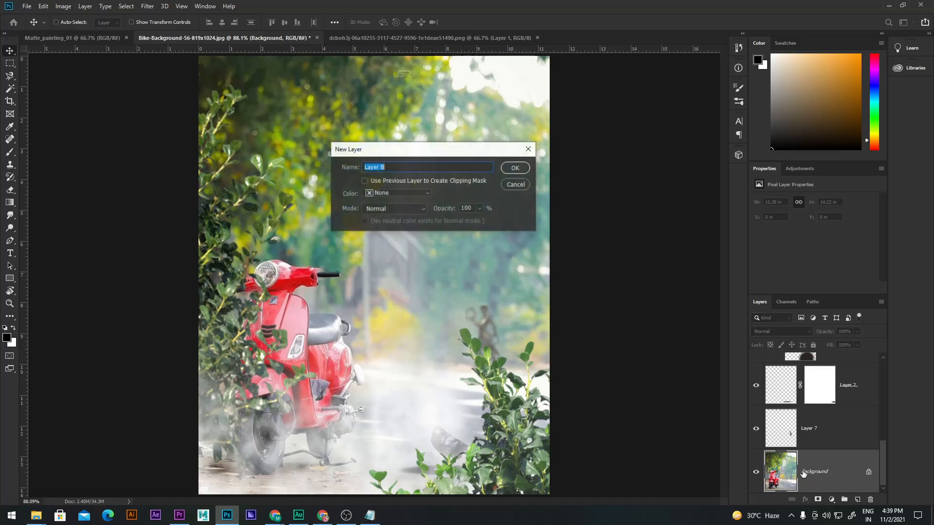
key("Return")
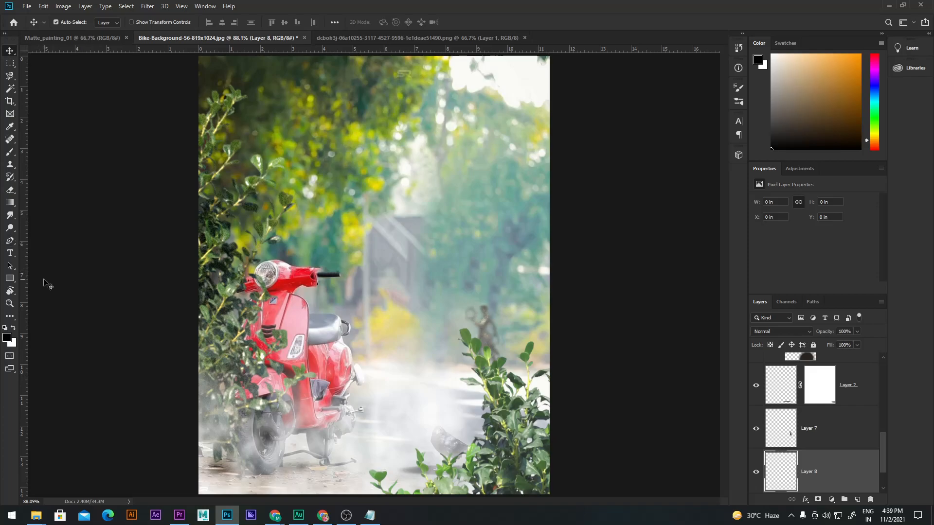
Paint the whole new layer white with a large soft brush of about 687 px.
key("b")
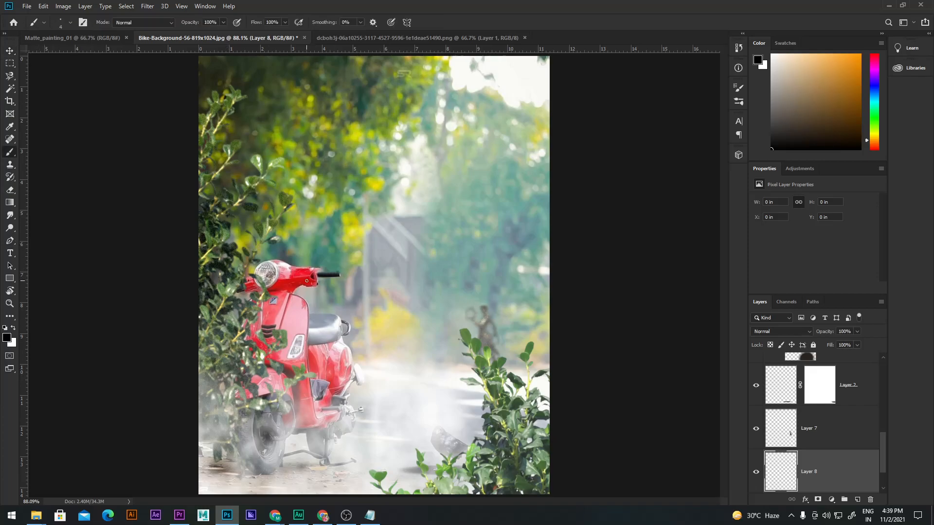
mouse_move(311, 289)
left_mouse_down()
mouse_move(438, 296)
mouse_move(317, 297)
left_mouse_up()
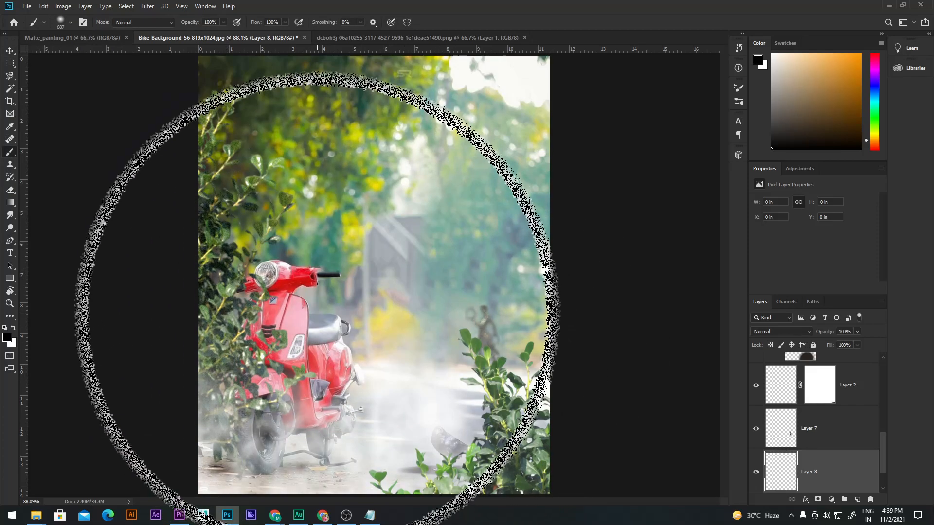
key("x")
left_click(321, 312)
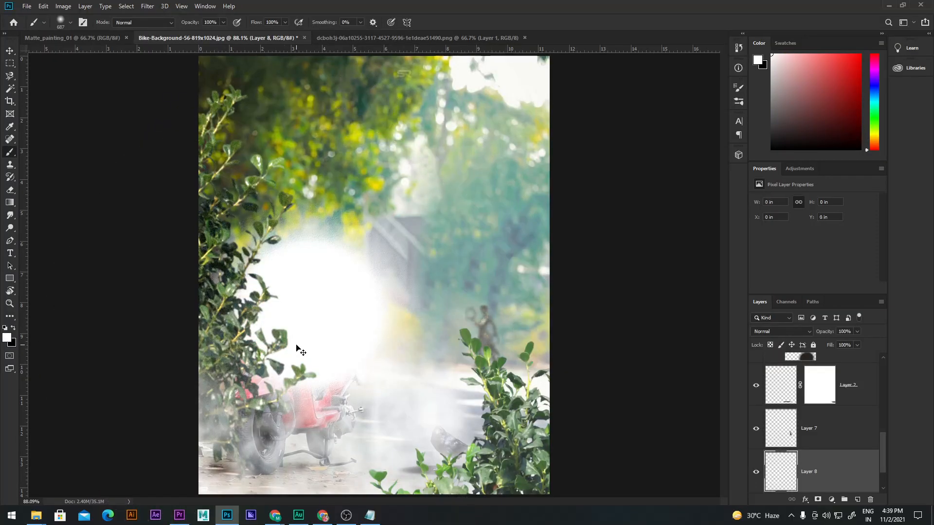
key("ctrl+z")
mouse_move(250, 299)
left_mouse_down()
mouse_move(265, 318)
mouse_move(453, 380)
mouse_move(531, 374)
mouse_move(581, 348)
mouse_move(400, 339)
mouse_move(236, 377)
mouse_move(266, 465)
mouse_move(497, 474)
mouse_move(581, 385)
mouse_move(427, 284)
mouse_move(265, 271)
mouse_move(613, 266)
mouse_move(273, 219)
mouse_move(221, 196)
mouse_move(537, 175)
mouse_move(149, 123)
mouse_move(464, 105)
mouse_move(561, 129)
mouse_move(610, 201)
mouse_move(523, 386)
mouse_move(416, 446)
left_mouse_up()
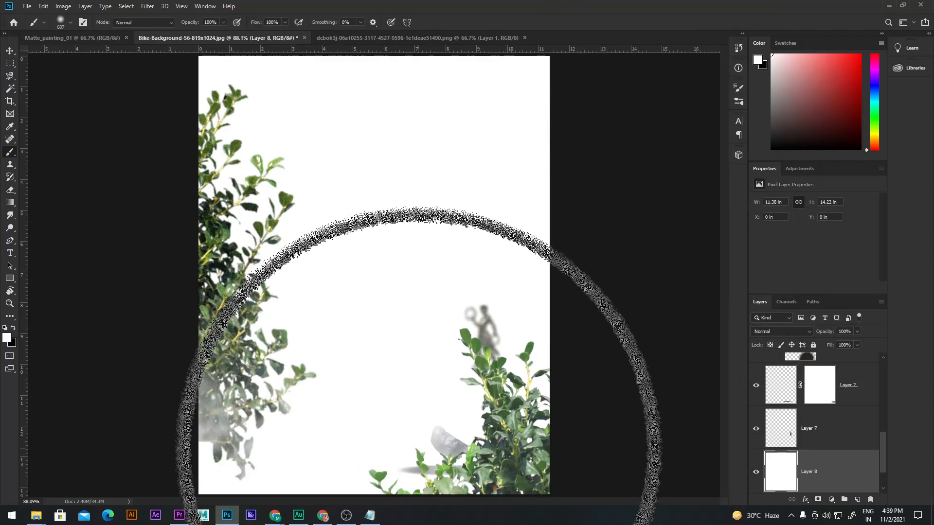
left_click(10, 51)
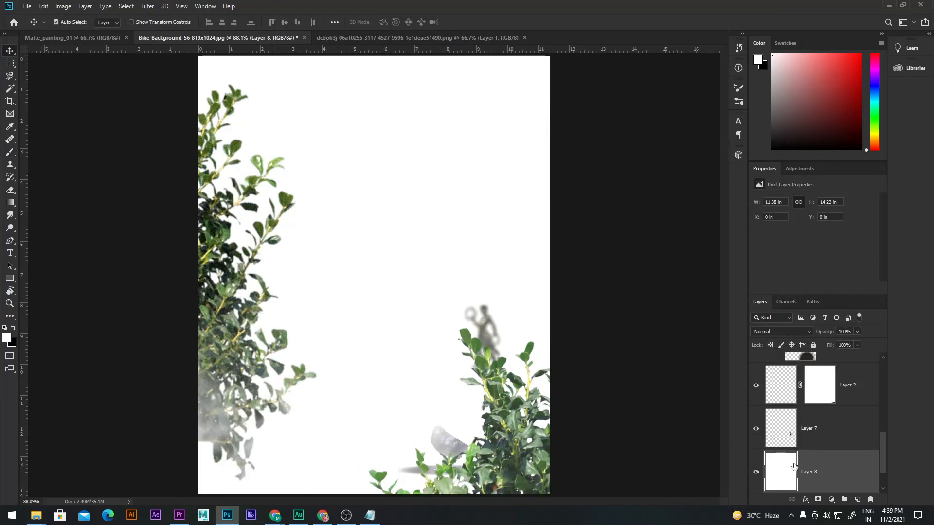
Try the Divide blend mode on the white layer and compare the image with the layer hidden and shown.
left_click(779, 331)
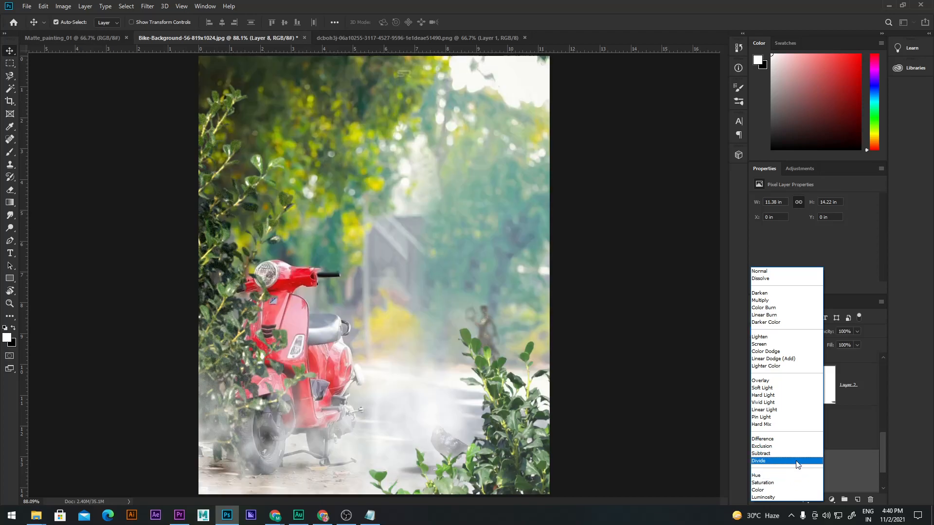
left_click(796, 462)
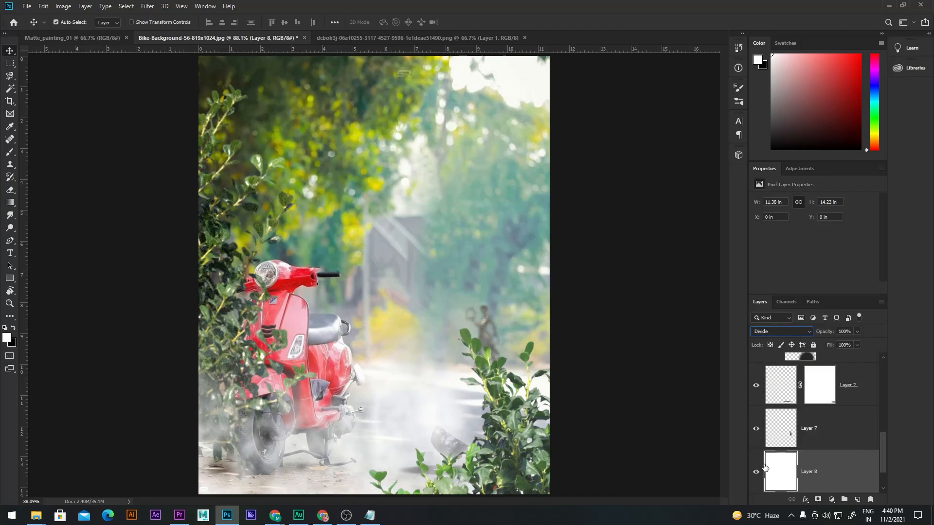
left_click(757, 473)
left_click(757, 473)
Set the white layer's blend mode to Soft Light and reduce its opacity to 73%.
left_click(784, 331)
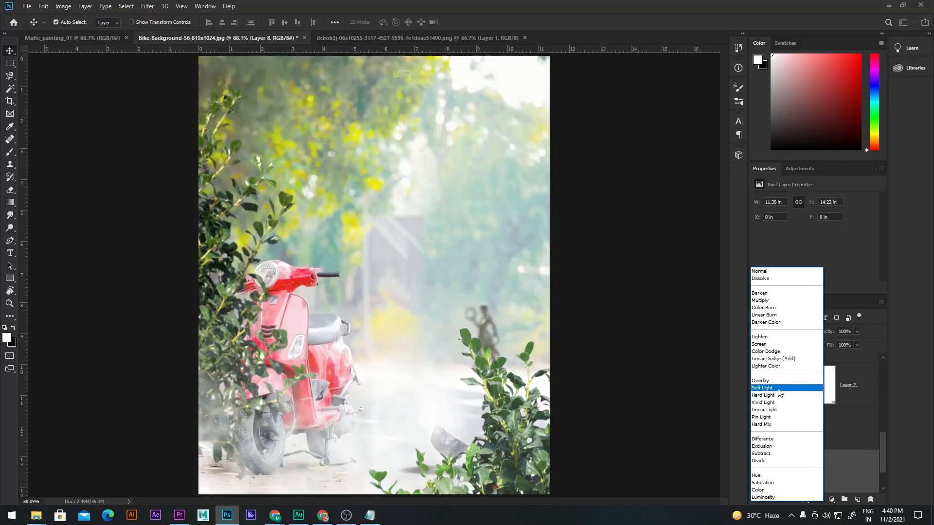
left_click(779, 389)
left_click_drag(827, 335, 931, 344)
mouse_move(823, 335)
left_mouse_down()
mouse_move(805, 337)
mouse_move(821, 339)
left_mouse_up()
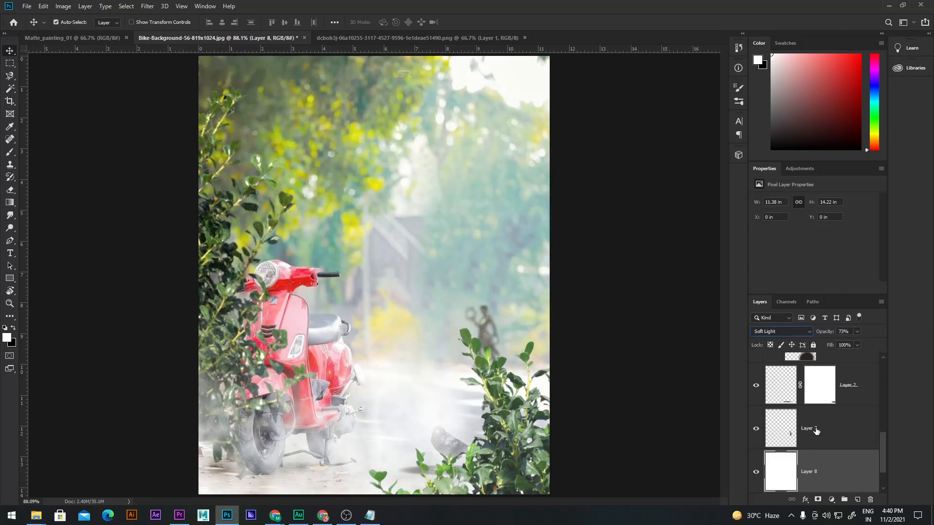
Move the white Soft Light layer above the warrior's layer and set its opacity to 85%.
scroll(813, 422, "down", 1)
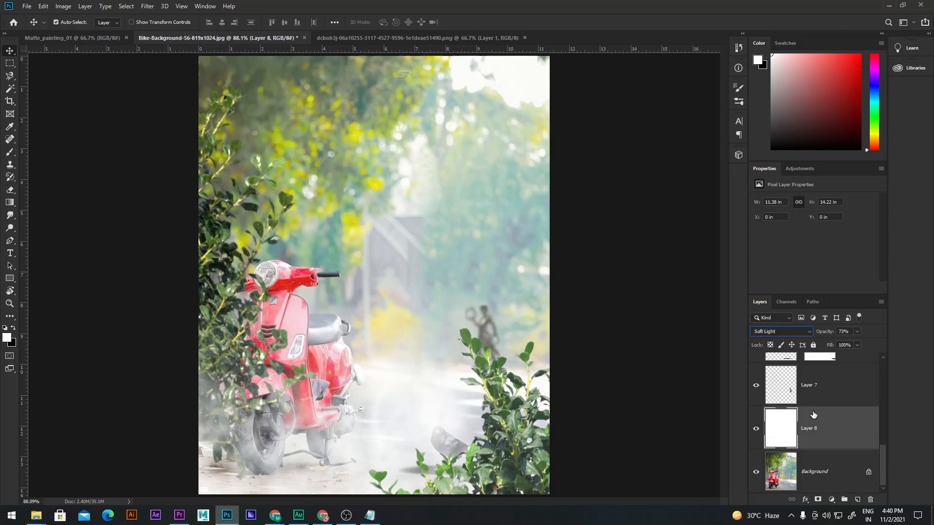
key("ctrl+bracketright")
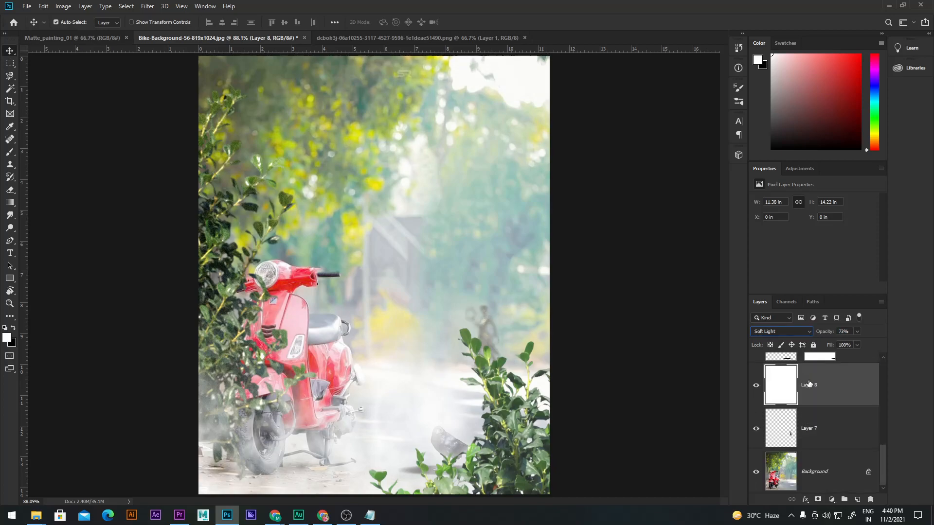
scroll(792, 403, "up", 1)
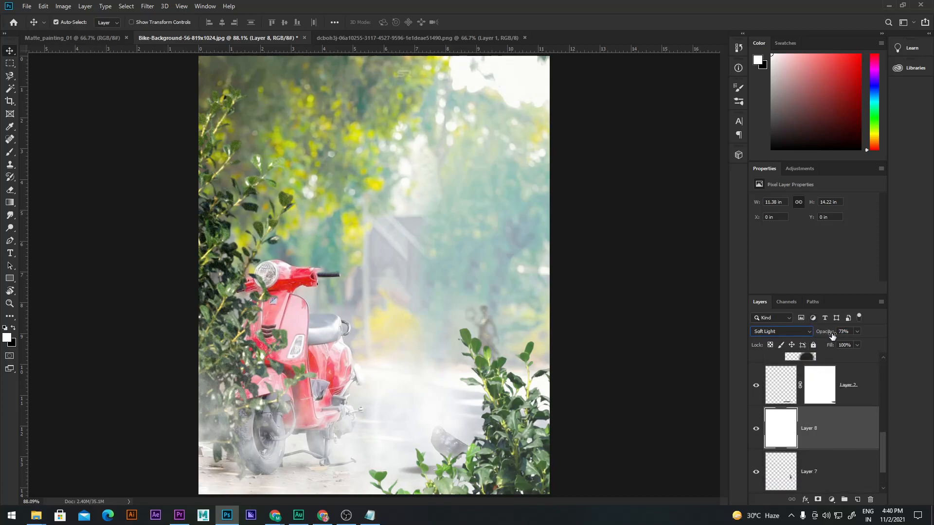
type("85")
key("Return")
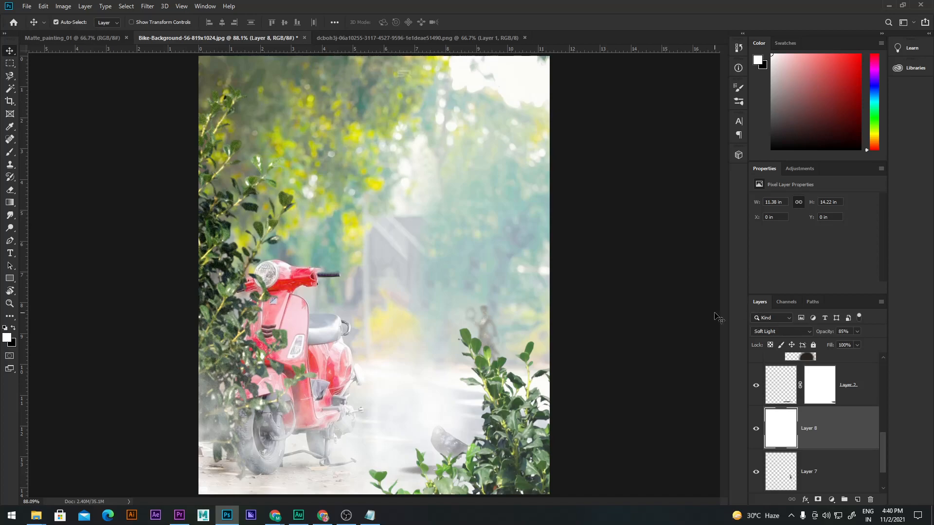
Apply a Lens Blur with radius 10 and no depth map source to the white layer.
left_click(147, 7)
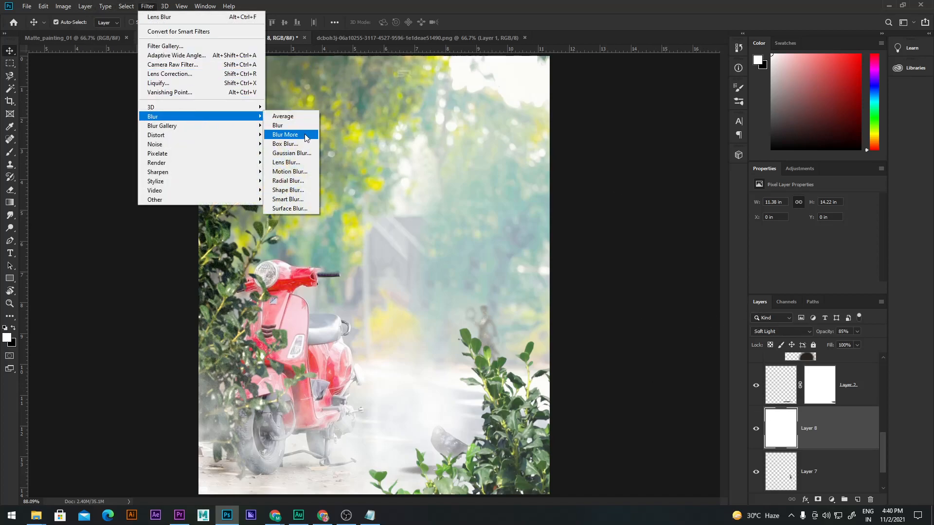
left_click(287, 162)
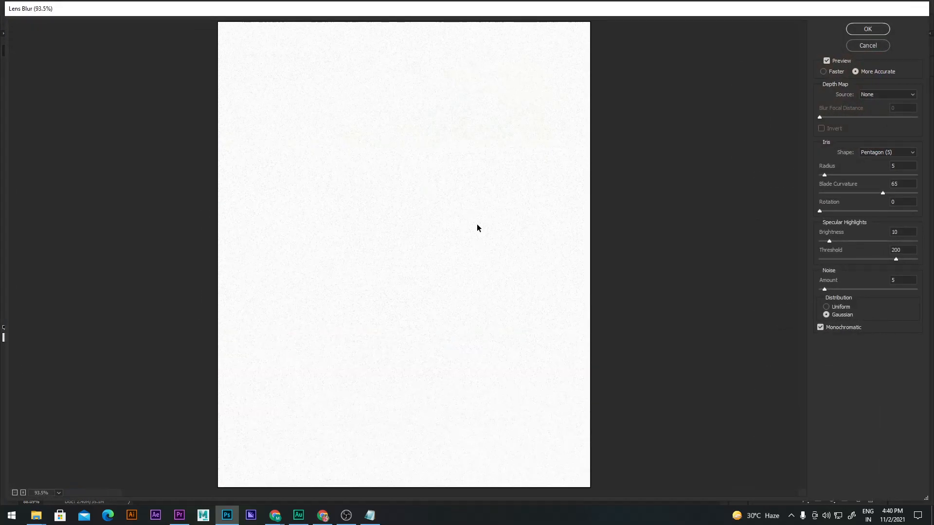
left_click(891, 96)
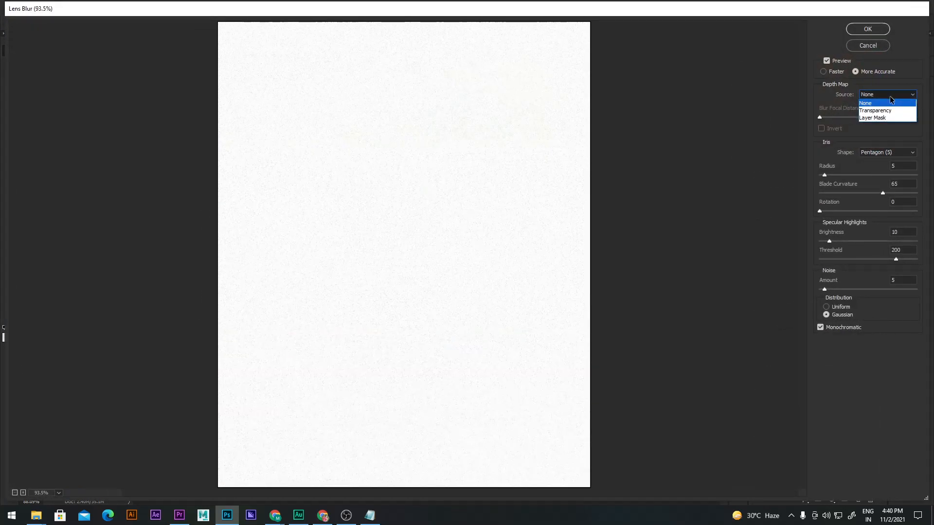
left_click(890, 94)
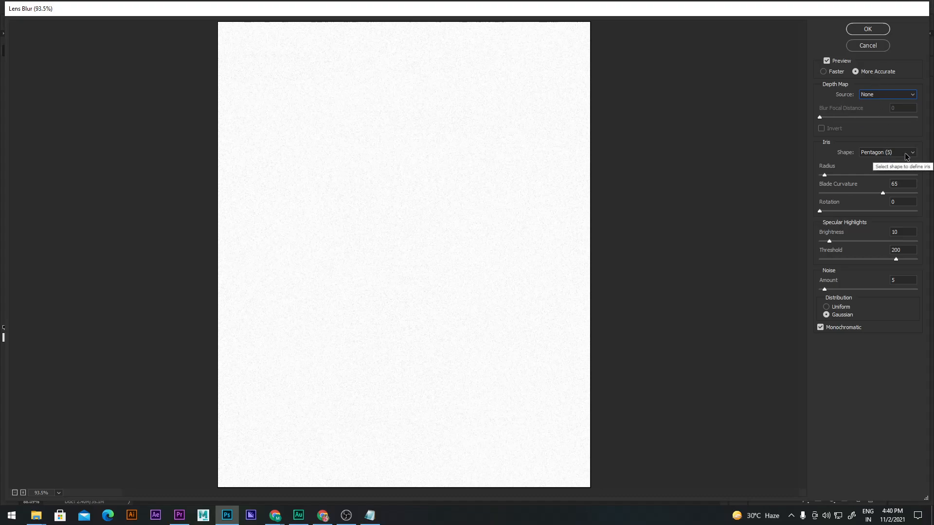
type("10")
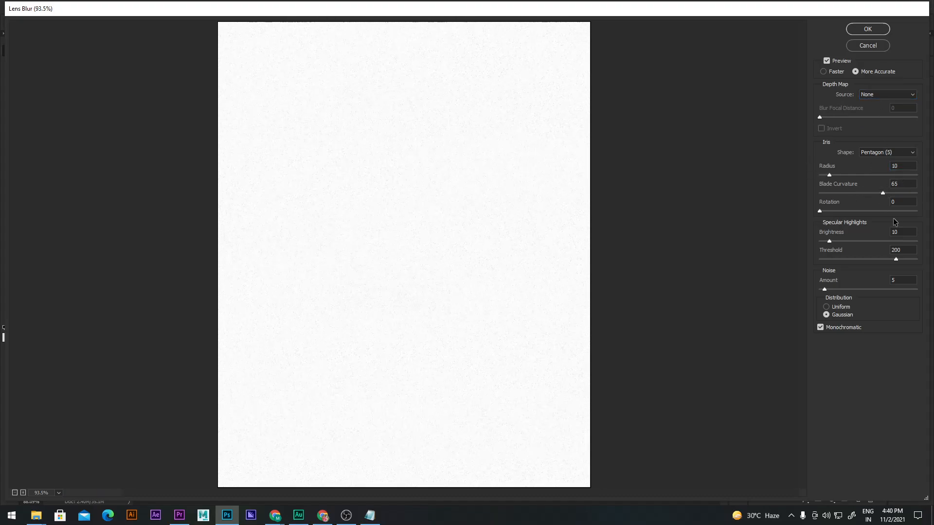
left_click(874, 33)
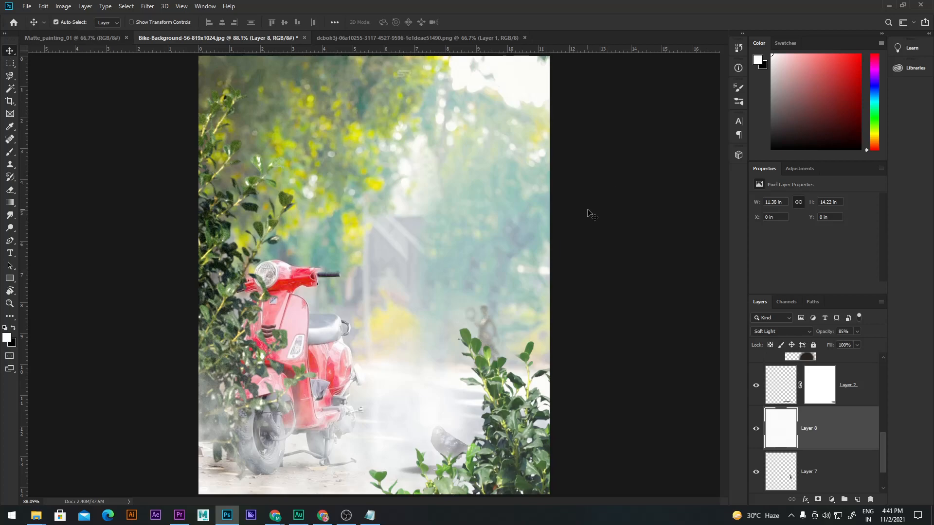
Compare the image with and without the white haze layer and set that layer's opacity to 25%.
scroll(820, 448, "down", 1)
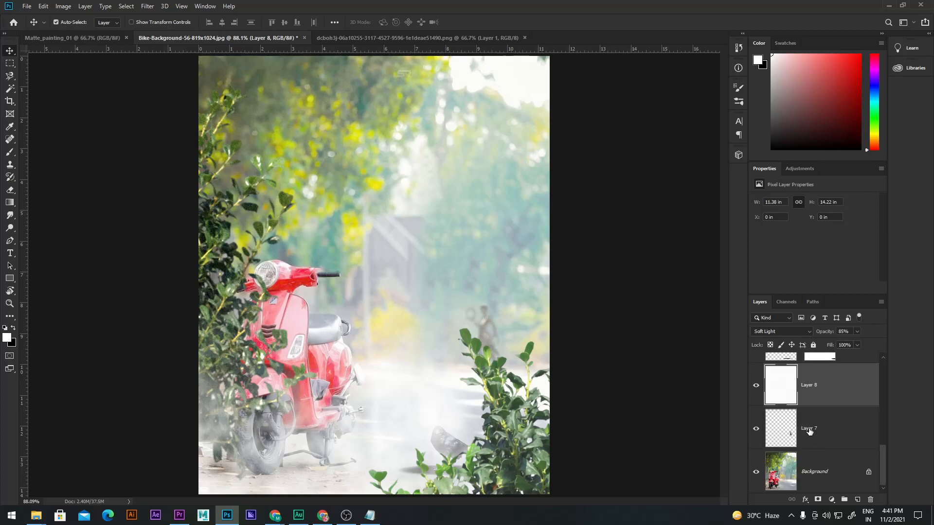
left_click(756, 387)
left_click(757, 387)
left_click_drag(829, 335, 768, 341)
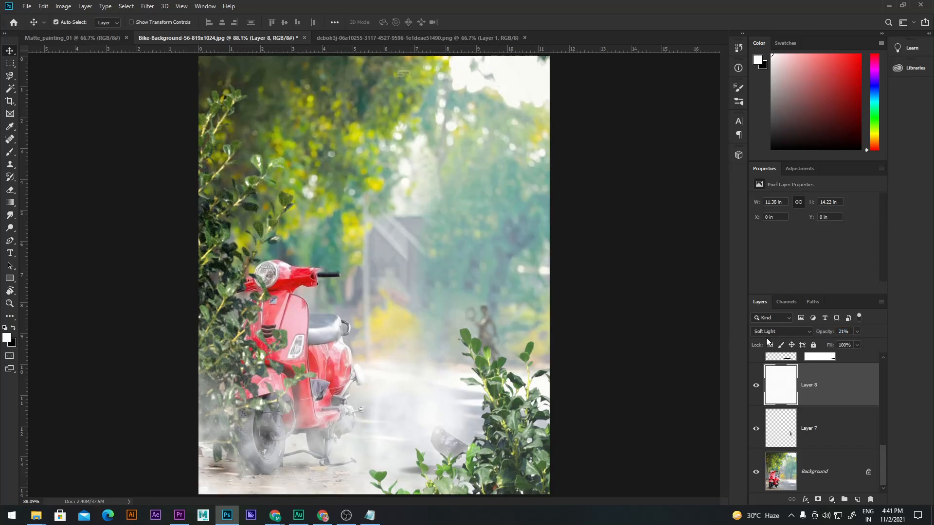
left_click(851, 331)
type("25")
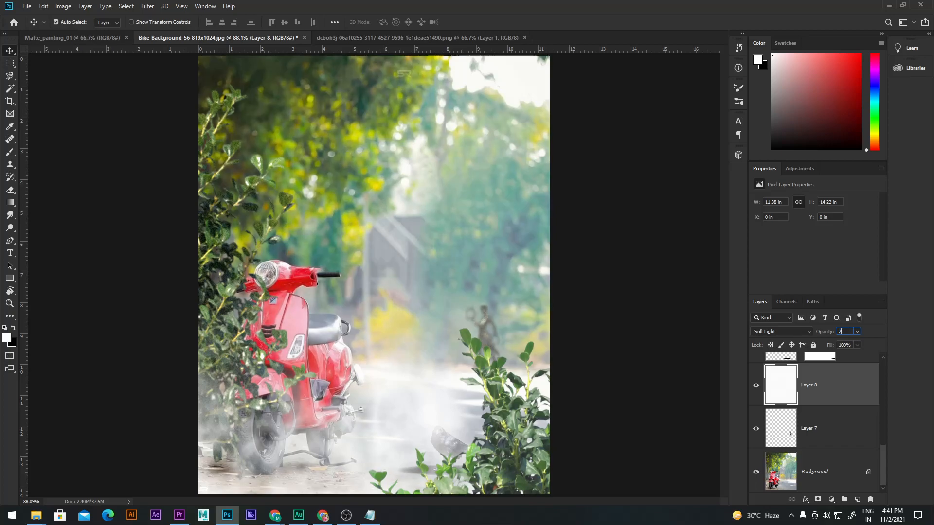
key("Return")
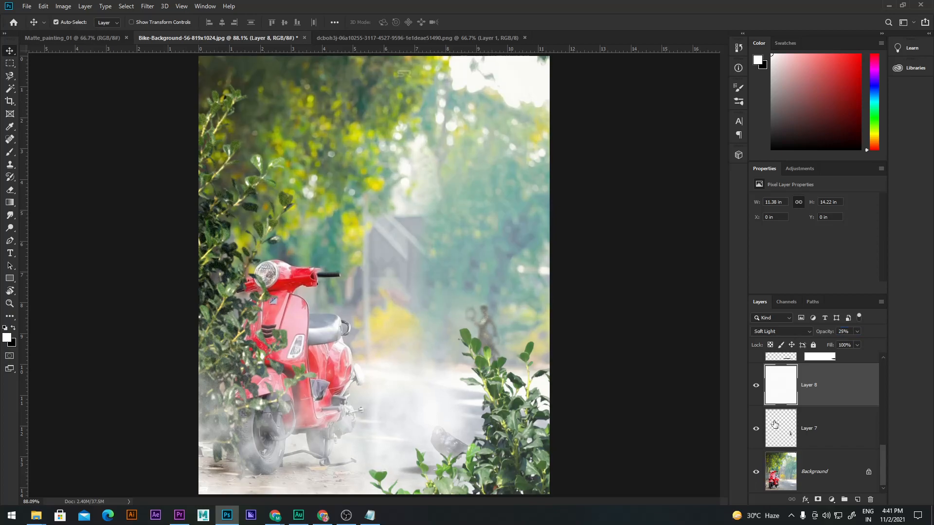
Duplicate the Background layer.
left_click(826, 464)
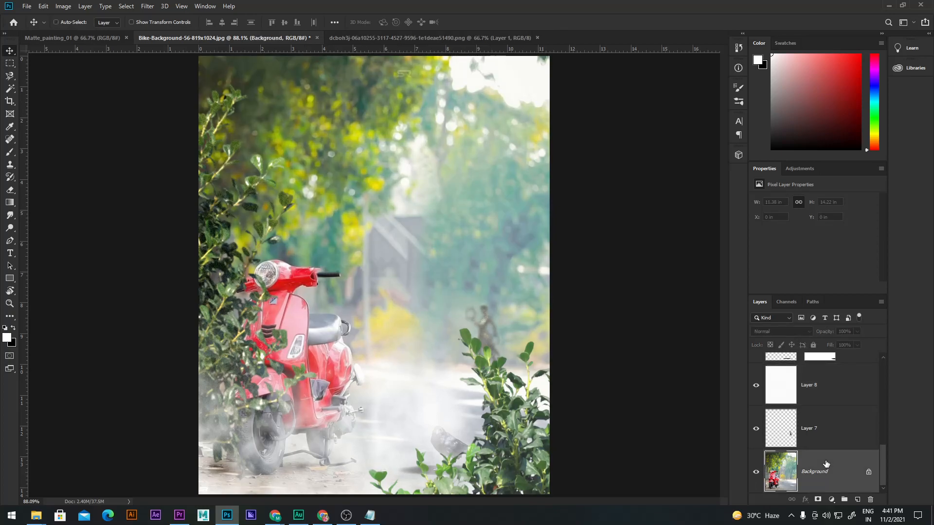
key("ctrl+j")
scroll(826, 465, "down", 1)
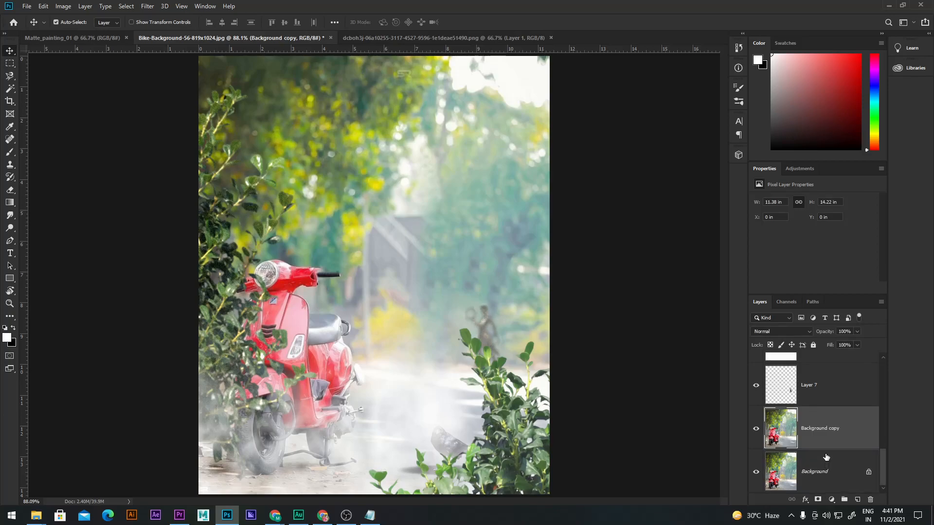
Move the Background copy above the warrior's layer and start a Lens Blur on it with radius 15 and blade curvature 55.
scroll(825, 456, "up", 1)
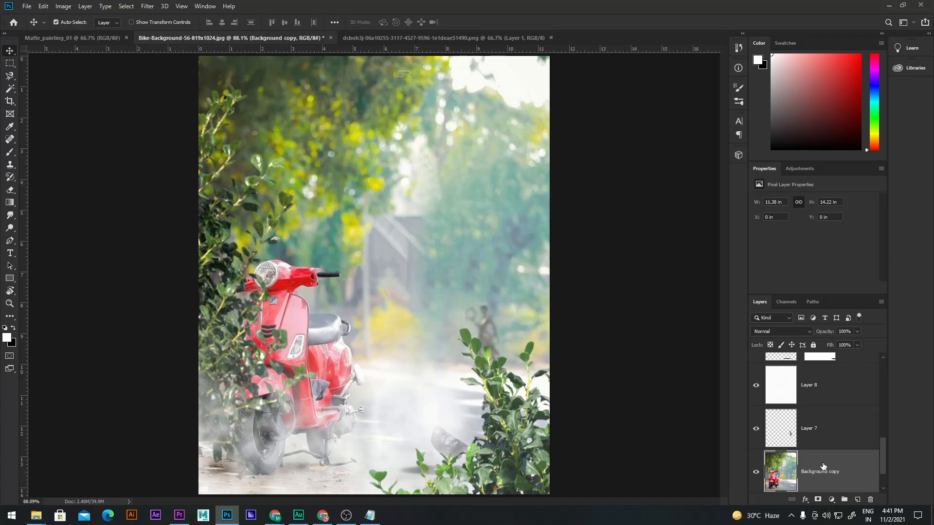
left_click_drag(824, 475, 832, 396)
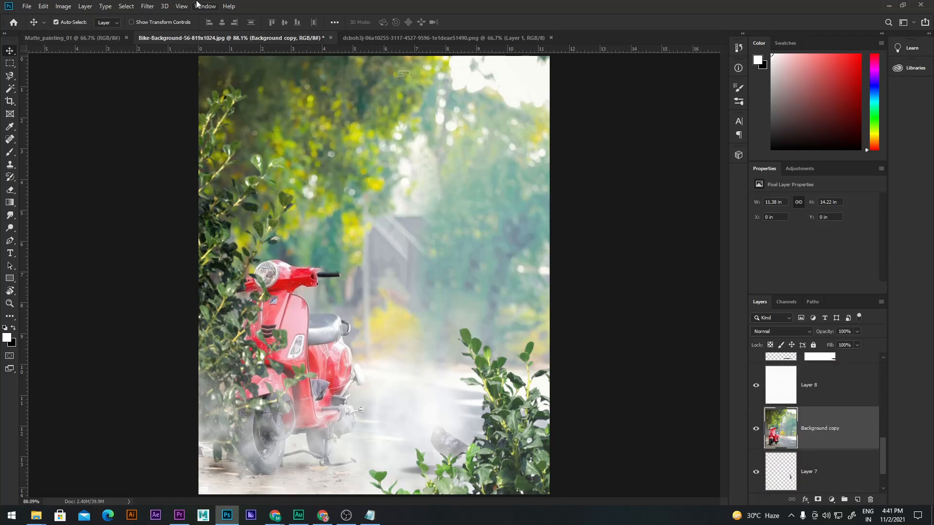
left_click(151, 8)
mouse_move(189, 119)
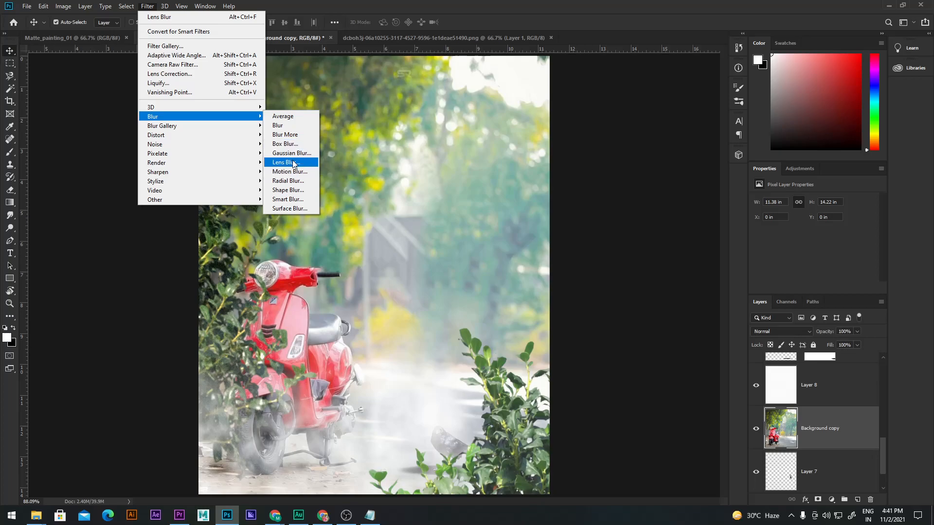
left_click(292, 163)
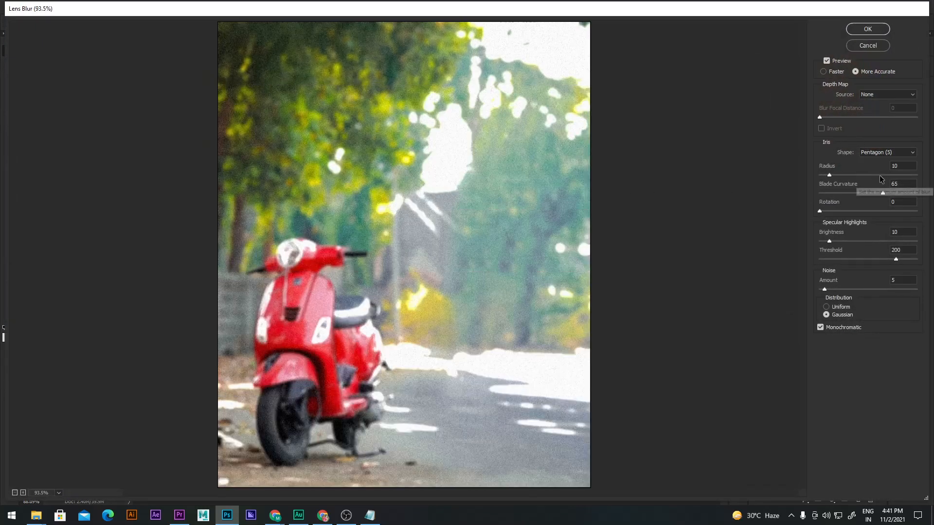
type("15")
left_click_drag(851, 185, 745, 194)
left_click_drag(839, 196, 920, 193)
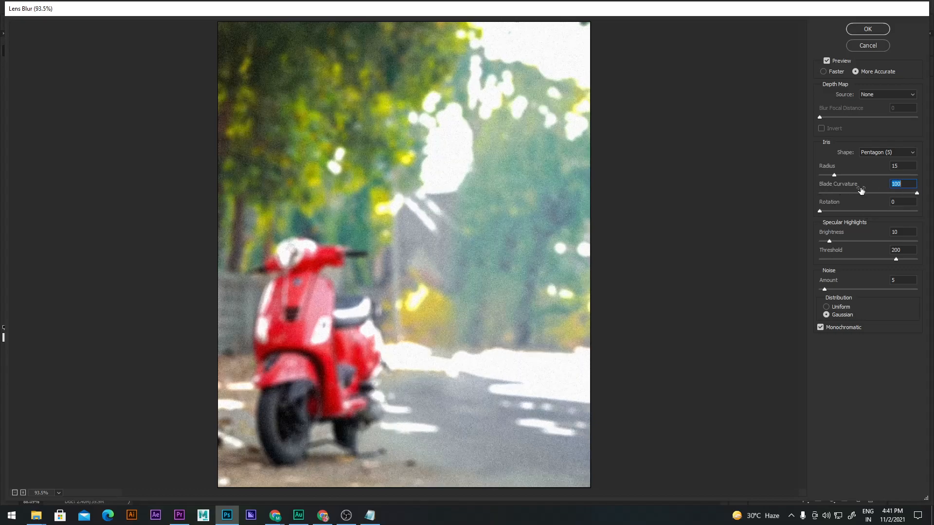
type("55")
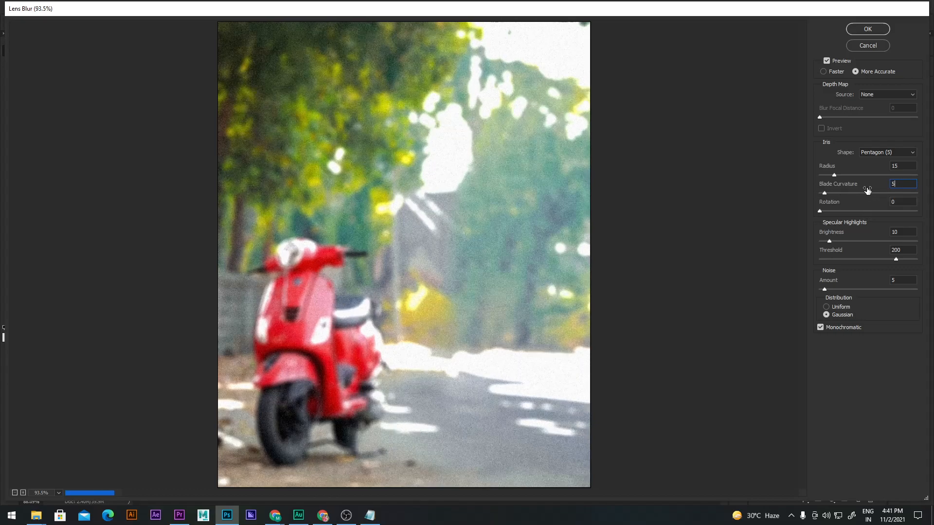
Try the Faster preview mode and a Transparency depth map source, restoring More Accurate and None.
left_click(841, 72)
left_click(868, 71)
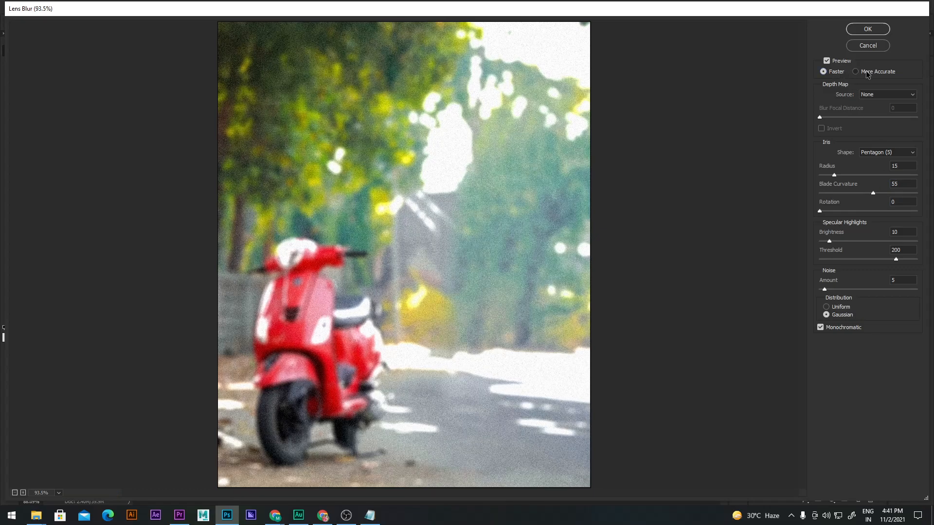
left_click(878, 95)
left_click(882, 112)
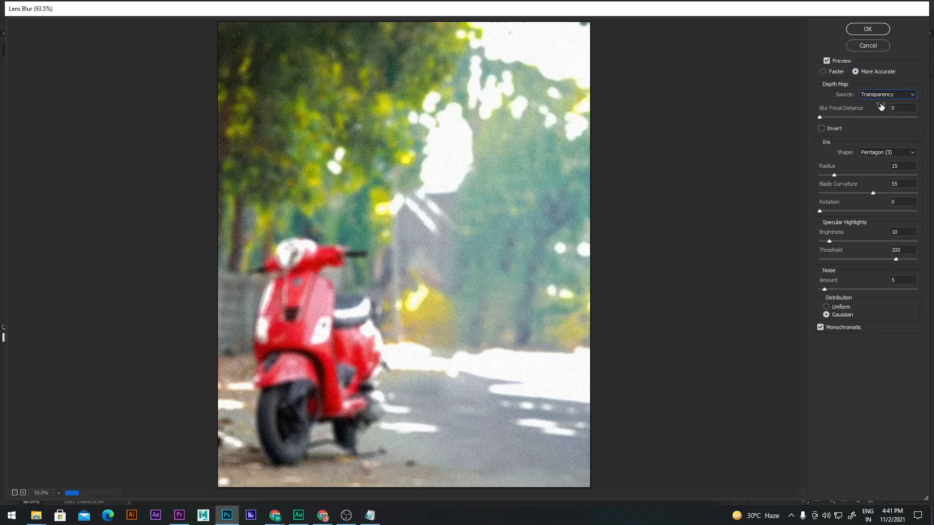
left_click(881, 95)
left_click(882, 104)
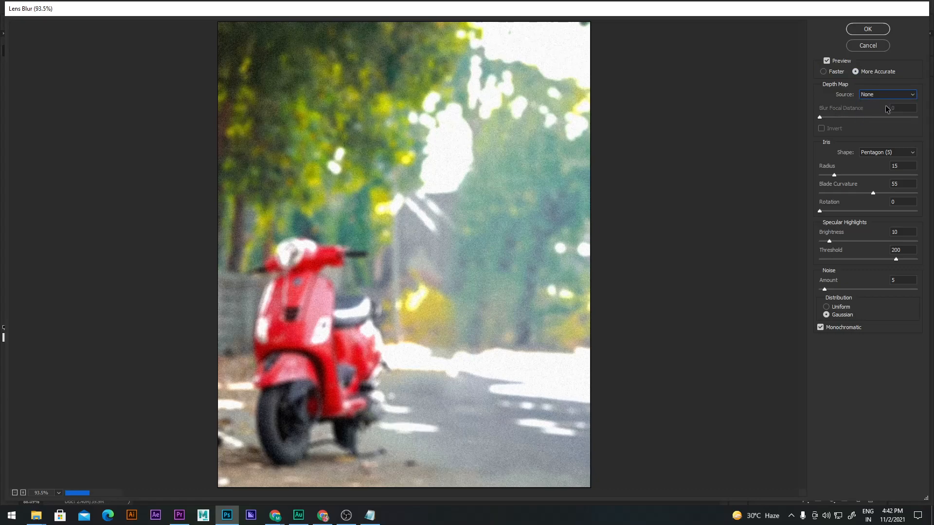
Set the Lens Blur iris shape to Hexagon (6) and try different iris rotations, ending at 0.
left_click(898, 153)
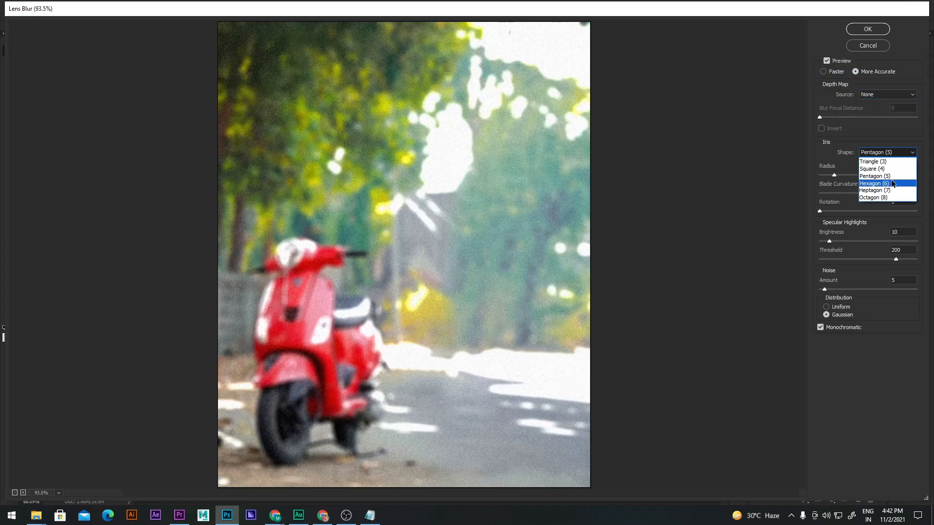
left_click(894, 183)
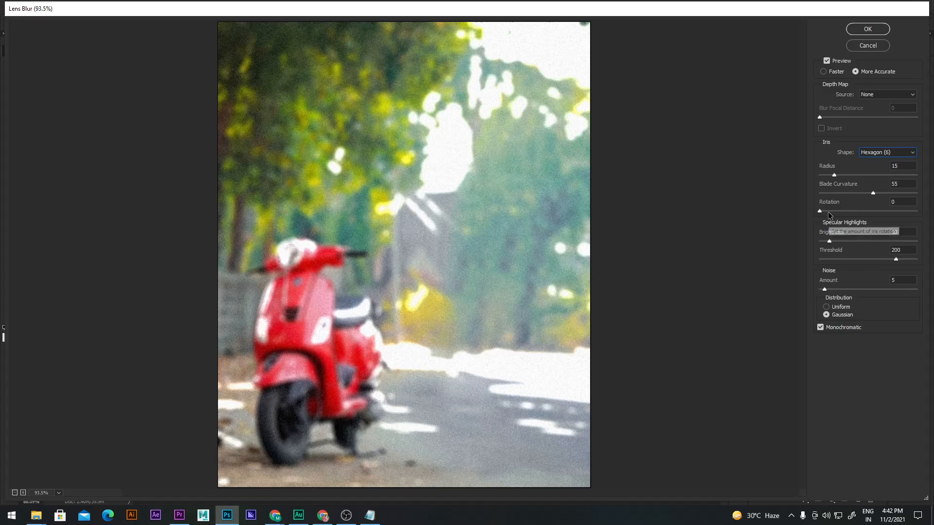
left_click_drag(829, 205, 864, 205)
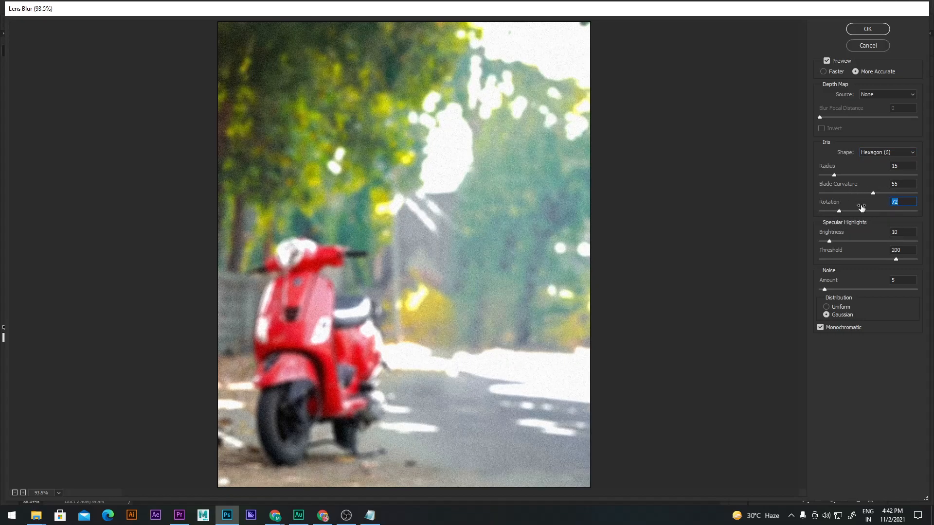
left_click_drag(867, 208, 793, 206)
Set the brightness of the Lens Blur's specular highlights to 2.
left_click_drag(837, 237, 824, 237)
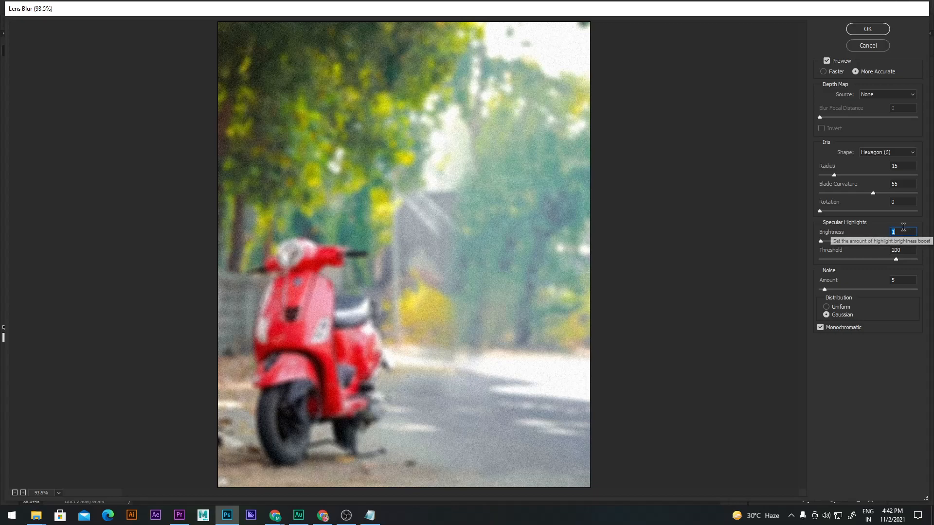
type("5")
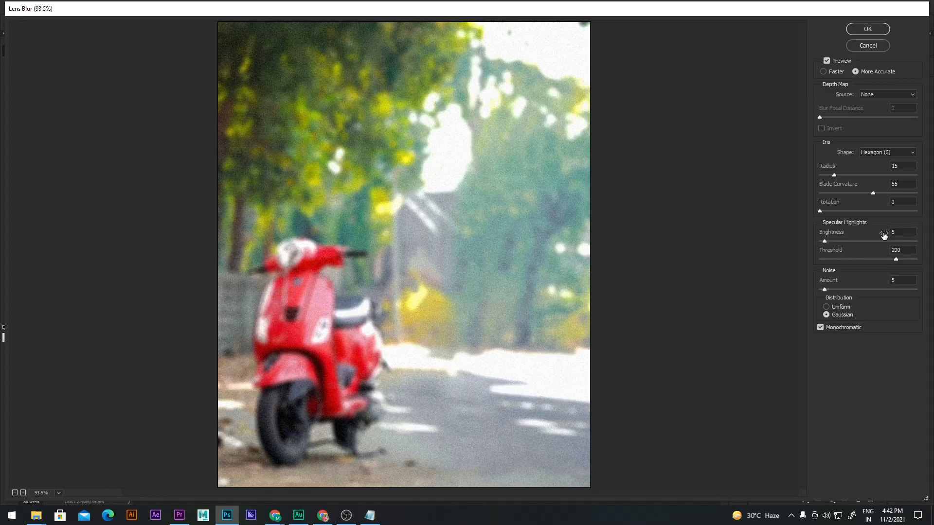
key("BackSpace")
type("2")
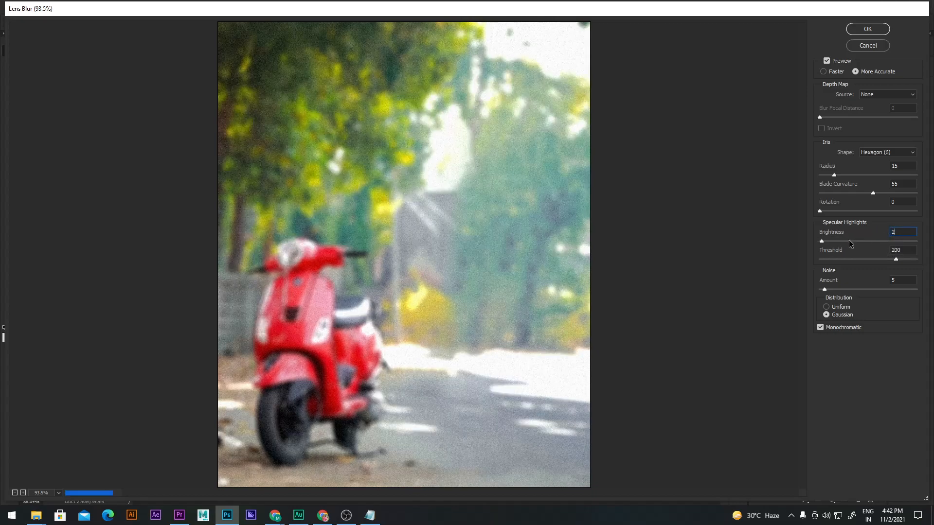
Set the specular highlight threshold to 200 and the noise amount to 0, and apply the Lens Blur.
left_click_drag(833, 252, 898, 271)
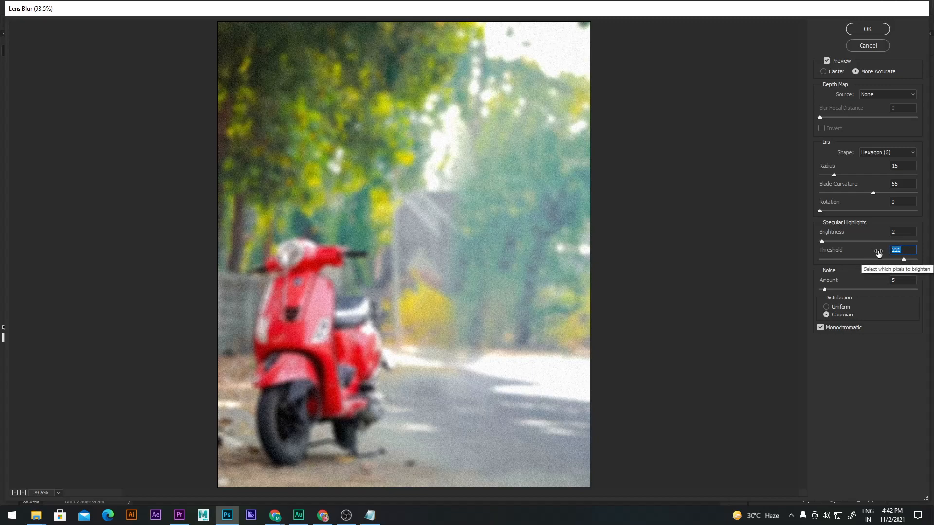
type("150")
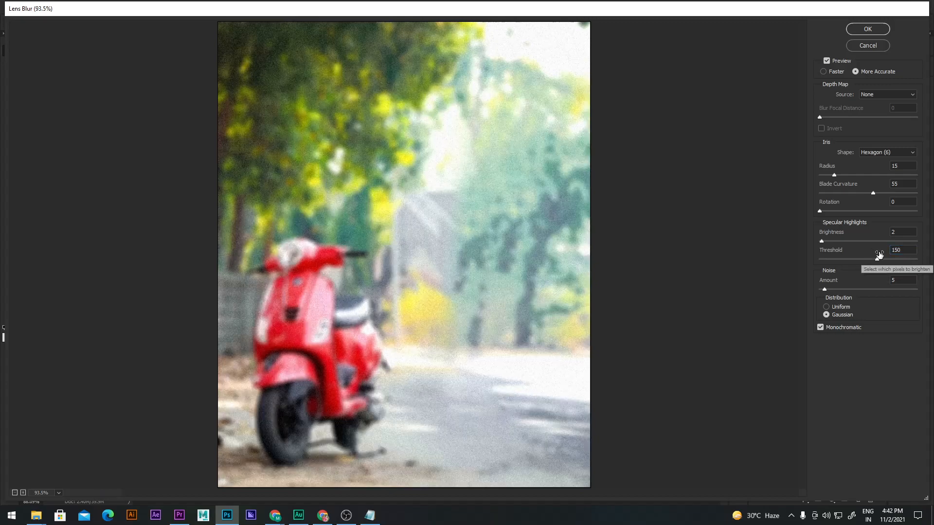
left_click_drag(879, 253, 869, 253)
type("2")
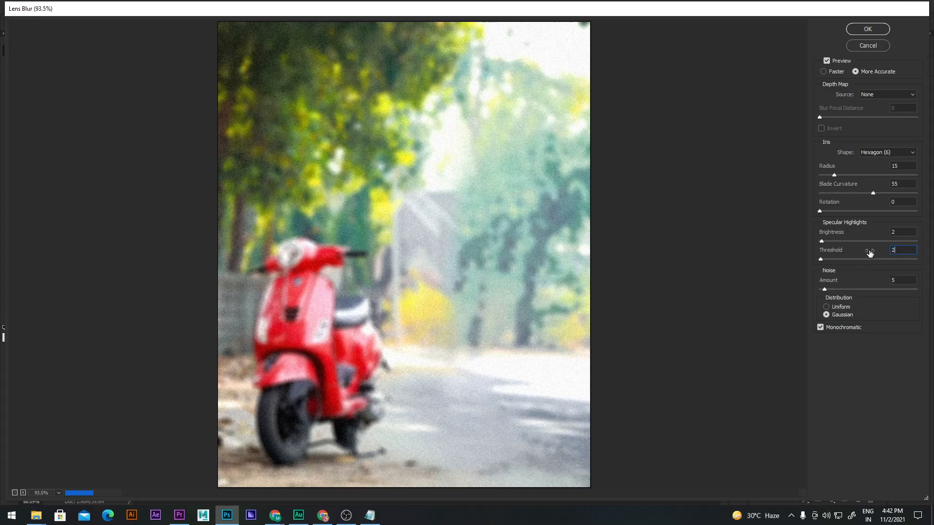
type("00")
left_click_drag(849, 283, 770, 284)
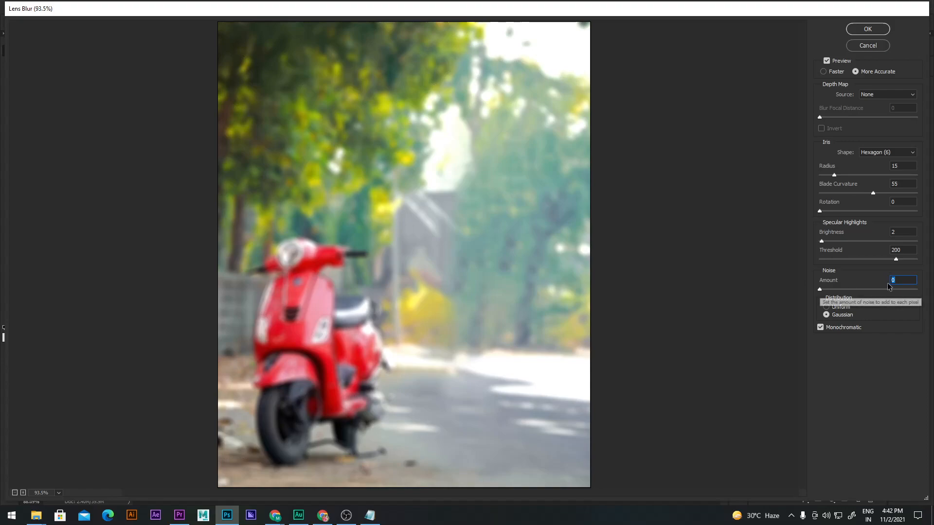
left_click(868, 30)
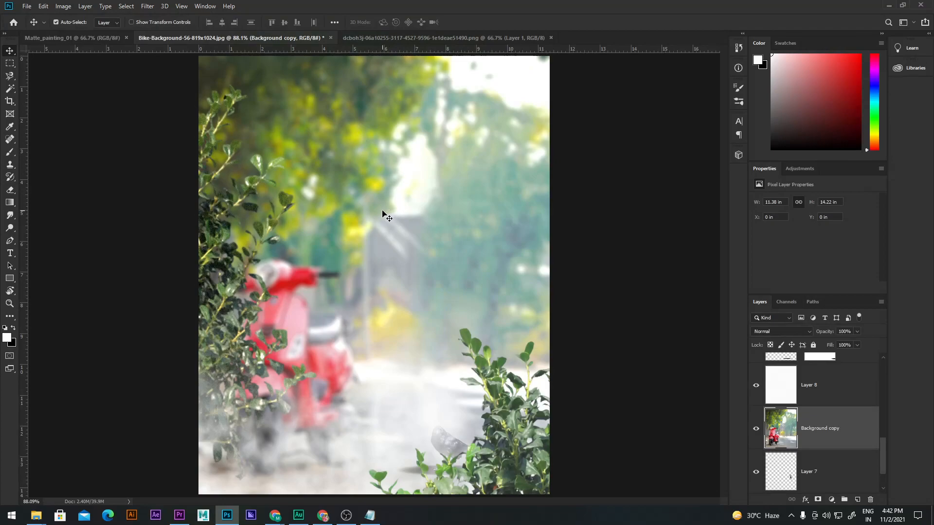
Add a layer mask to the blurred Background copy and invert it to black.
left_click(818, 500)
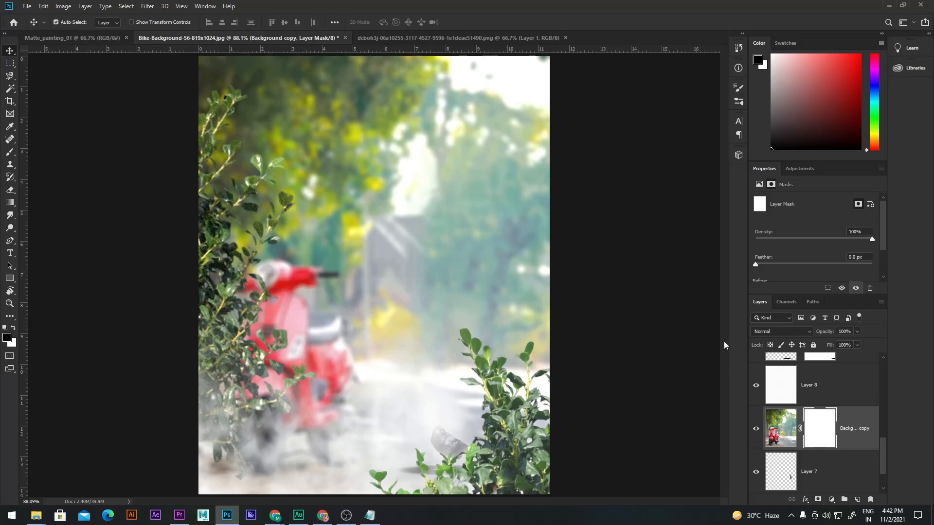
scroll(827, 275, "down", 2)
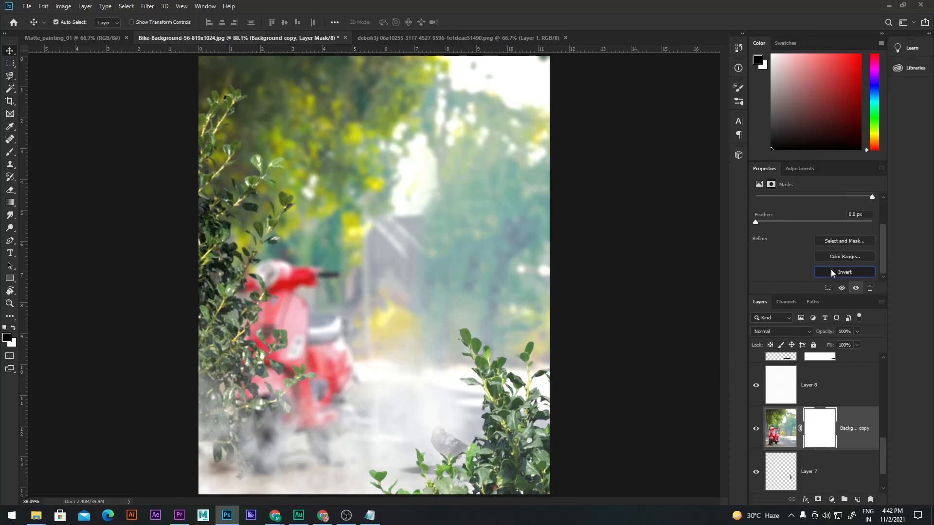
left_click(831, 271)
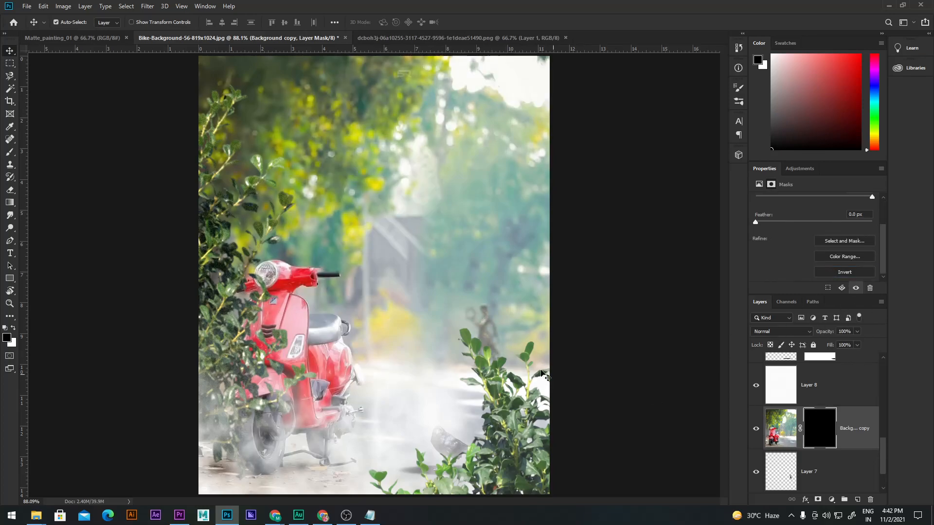
Try painting white on the mask over the scooter to reveal the blur, and undo the stroke.
key("b")
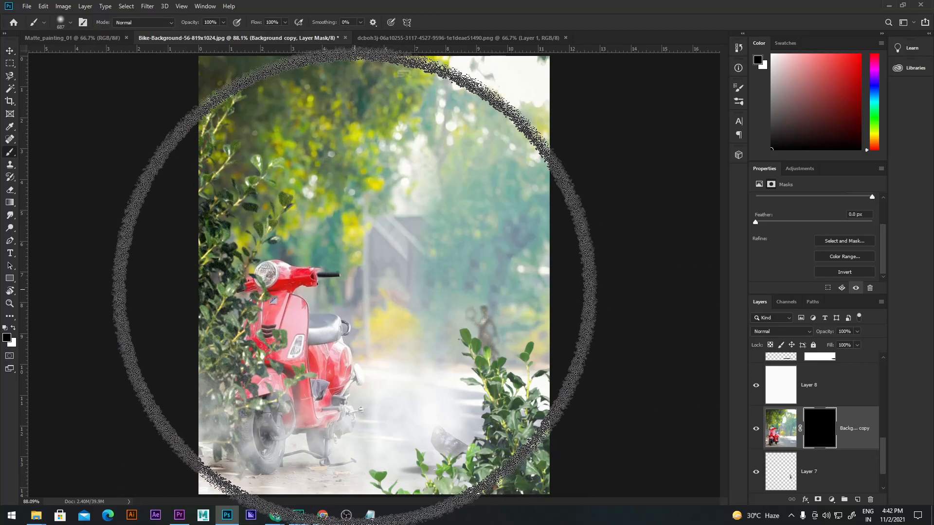
key("z")
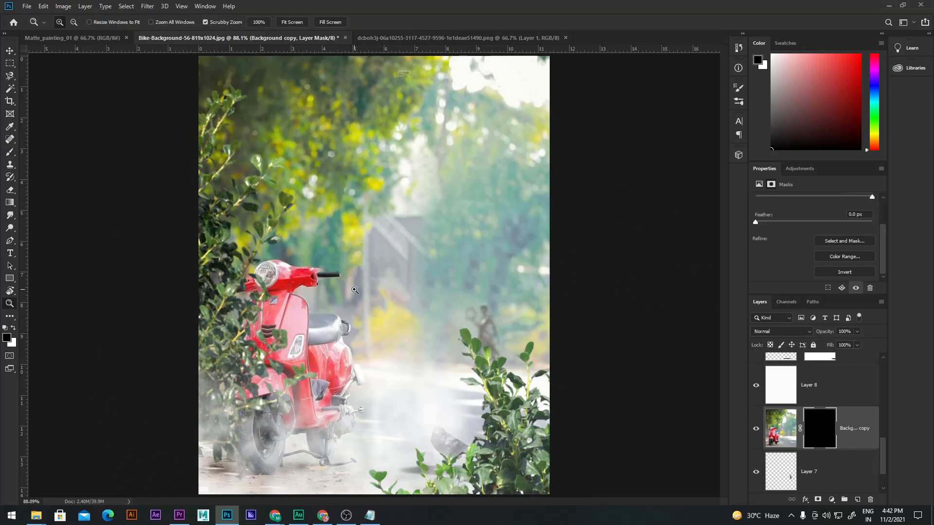
key("b")
key("x")
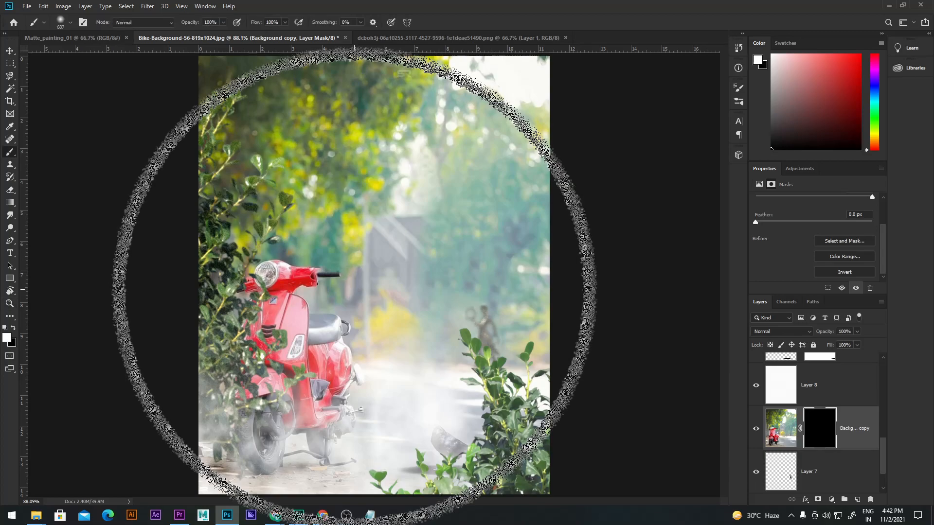
mouse_move(354, 287)
left_mouse_down()
mouse_move(335, 282)
mouse_move(308, 309)
mouse_move(323, 337)
mouse_move(319, 366)
mouse_move(342, 385)
left_mouse_up()
scroll(344, 278, "down", 2)
key("ctrl+z")
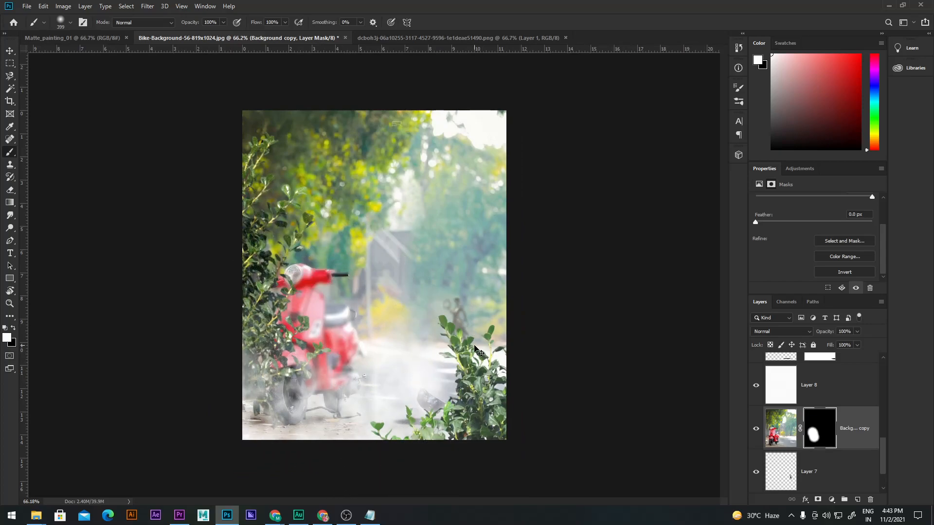
key("ctrl+z")
Try single white dabs with a 700 px soft brush on the mask around the scooter, undoing each one.
left_click_drag(365, 338, 482, 340)
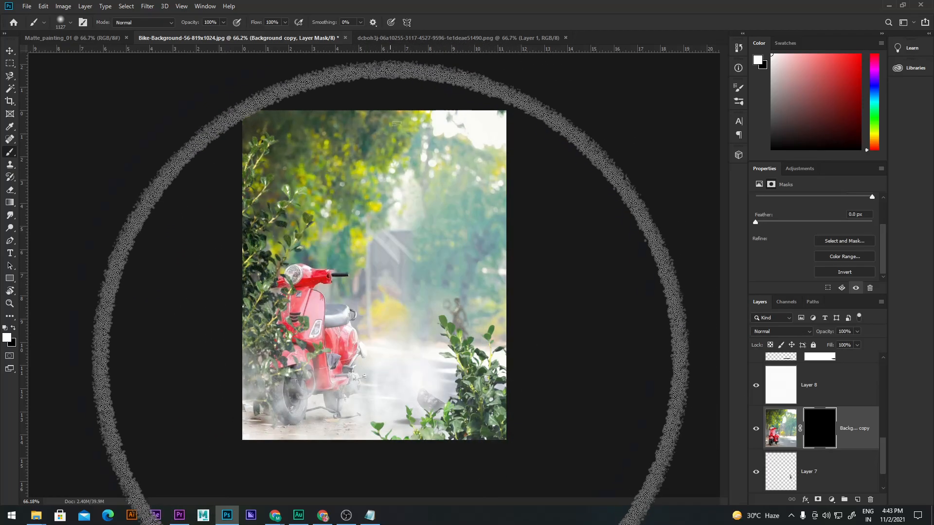
key("bracketleft")
key("bracketleft")
key("bracketleft")
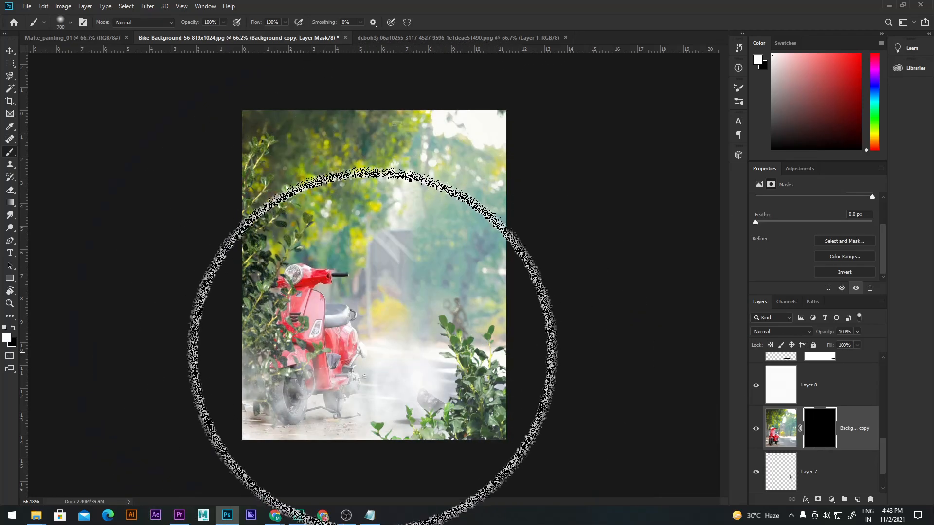
key("bracketleft")
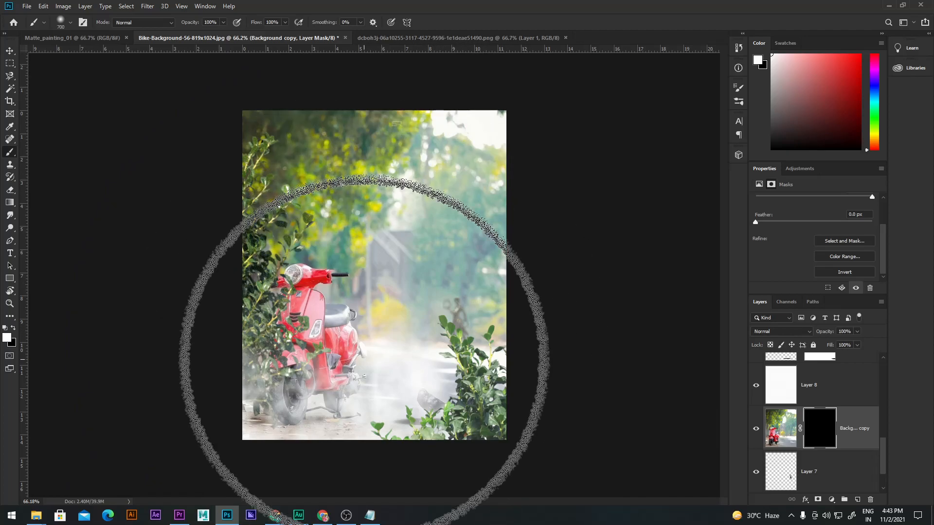
left_click(364, 345)
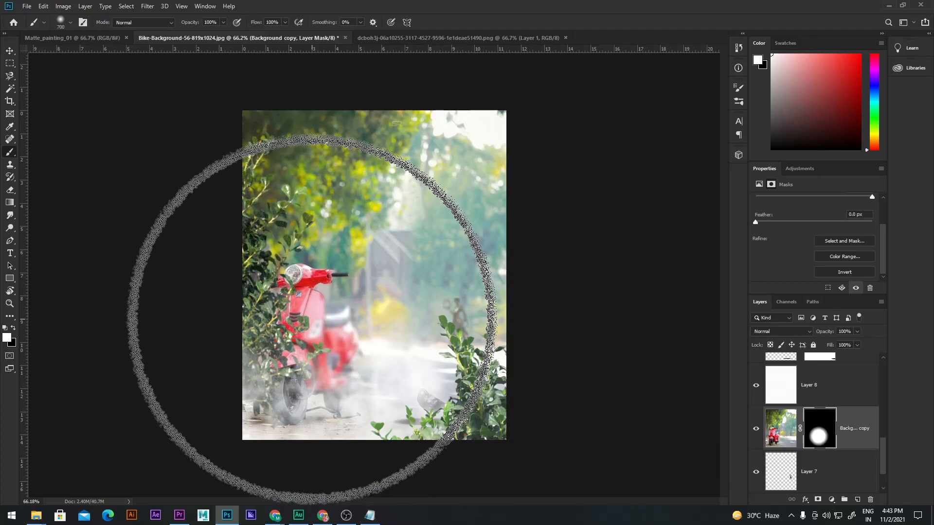
key("ctrl+z")
left_click(325, 328)
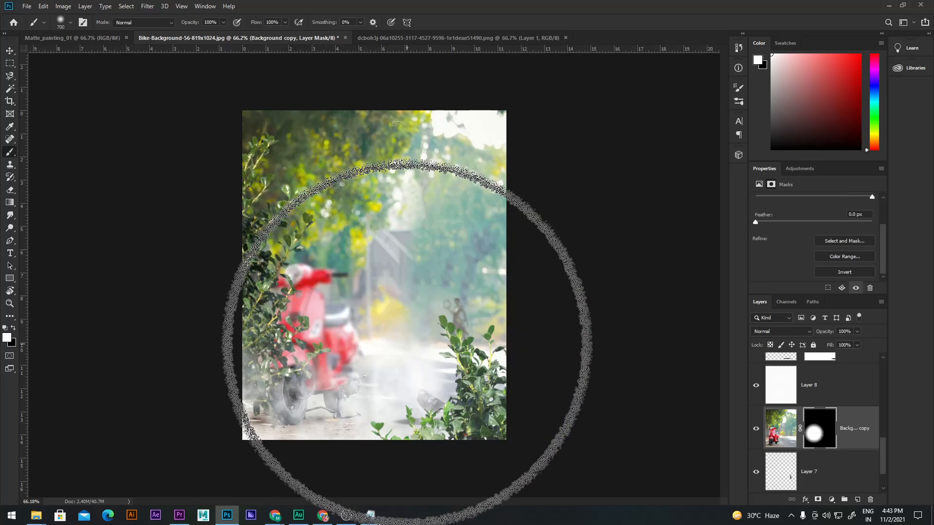
key("ctrl+z")
Enlarge the brush to about 1449 px and reveal the blur with one white dab at the image's centre.
left_click_drag(407, 350, 525, 351)
left_click(375, 311)
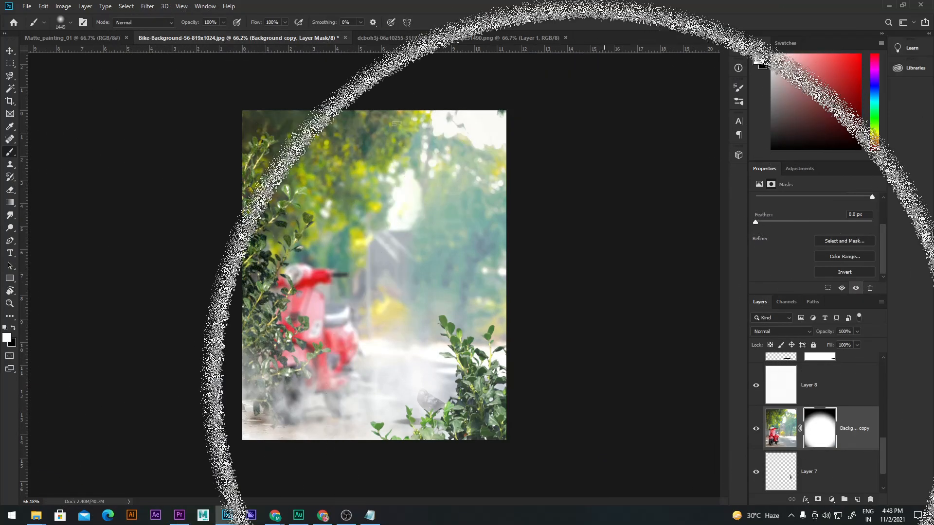
Paint black on the Background copy mask over the warrior and surrounding background to hide the blur there.
key("x")
mouse_move(466, 296)
left_mouse_down()
mouse_move(445, 304)
mouse_move(434, 275)
mouse_move(448, 261)
mouse_move(413, 275)
mouse_move(364, 258)
mouse_move(390, 262)
mouse_move(317, 288)
mouse_move(244, 291)
left_mouse_up()
left_click(467, 233)
scroll(334, 271, "up", 2)
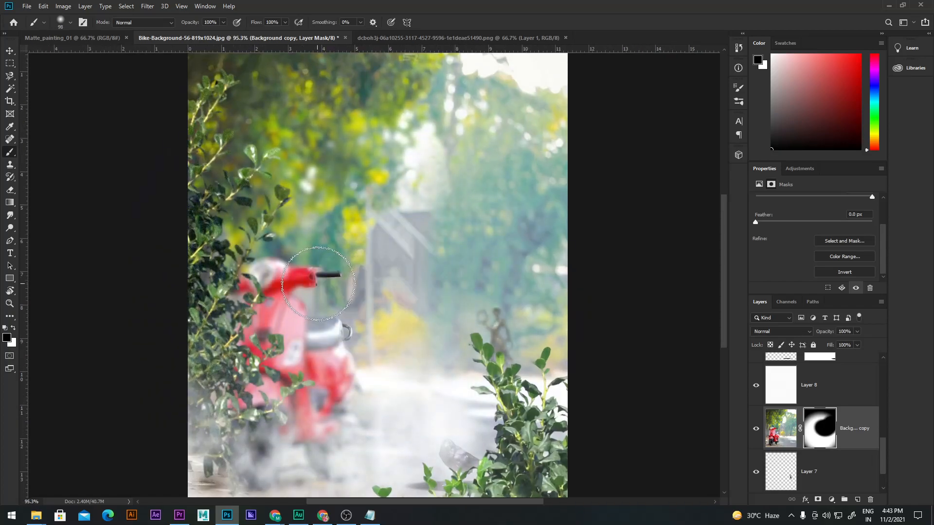
Paint white on the mask over the scooter's handlebar and seat with a small soft brush to bring the blur back.
key("z")
left_click(302, 277)
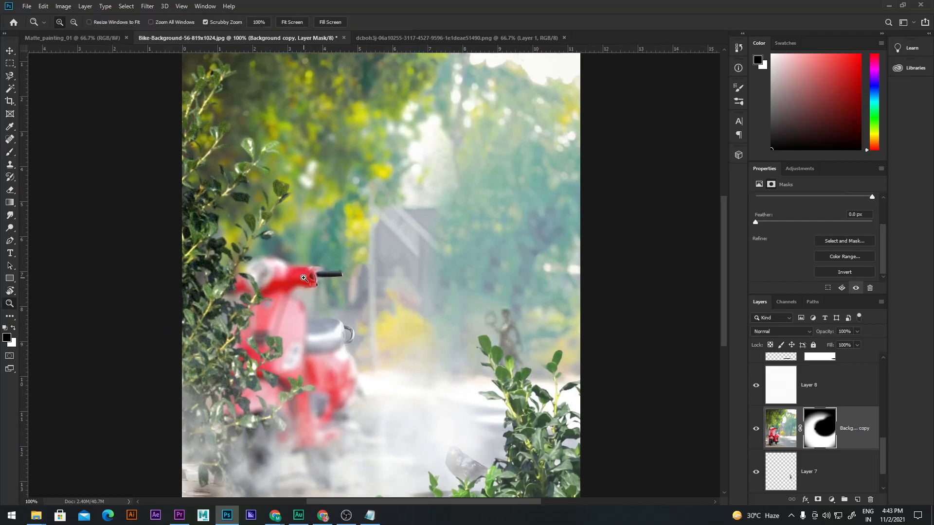
key("b")
key("x")
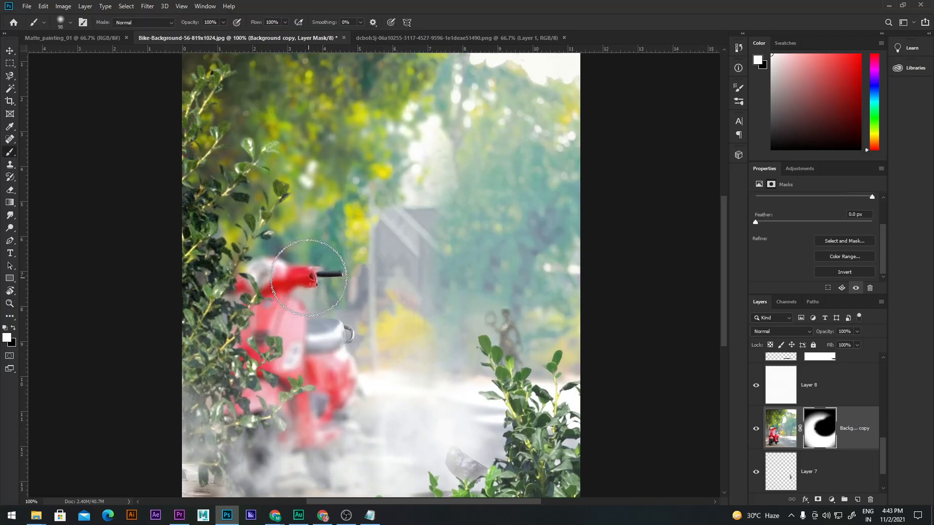
mouse_move(329, 277)
left_mouse_down()
mouse_move(411, 327)
mouse_move(354, 323)
mouse_move(346, 341)
left_mouse_up()
scroll(374, 332, "down", 2)
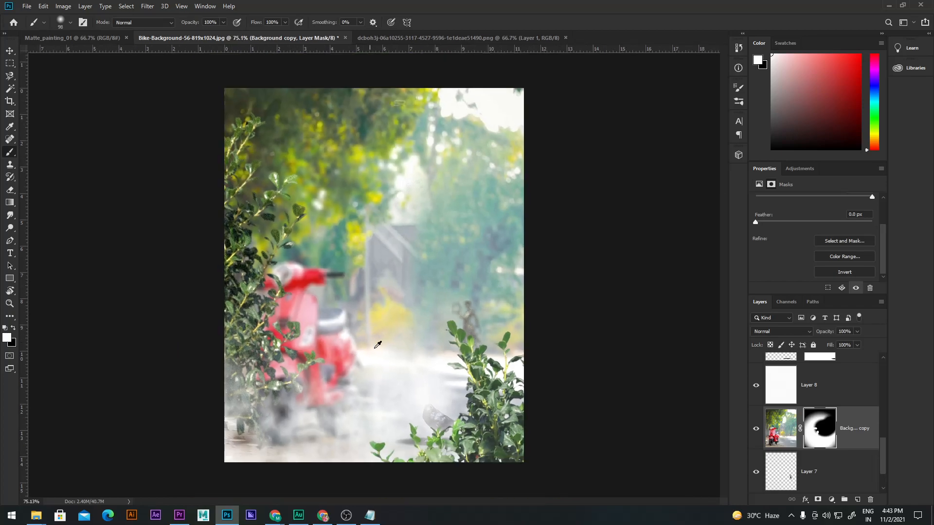
scroll(332, 418, "down", 1)
Lower the opacity of the blurred Background copy layer to 25%.
left_click(10, 50)
left_click(778, 428)
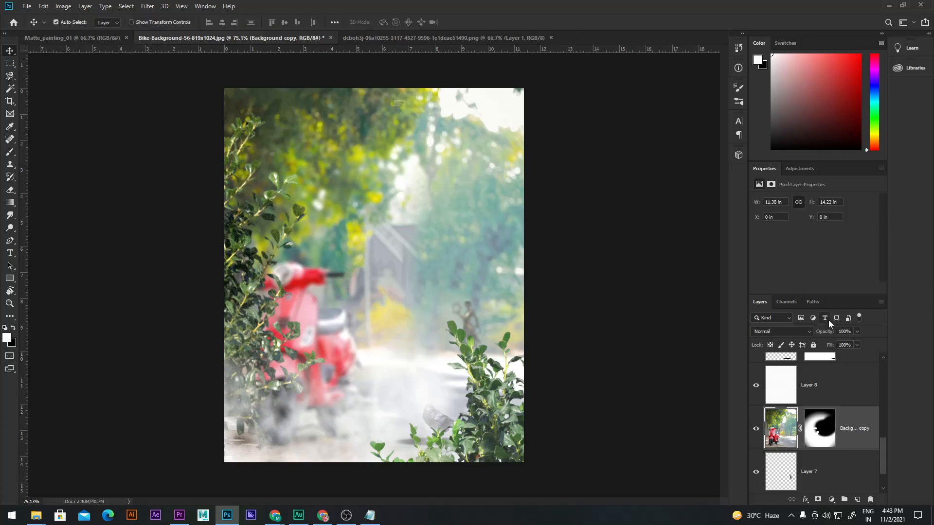
left_click_drag(827, 331, 724, 332)
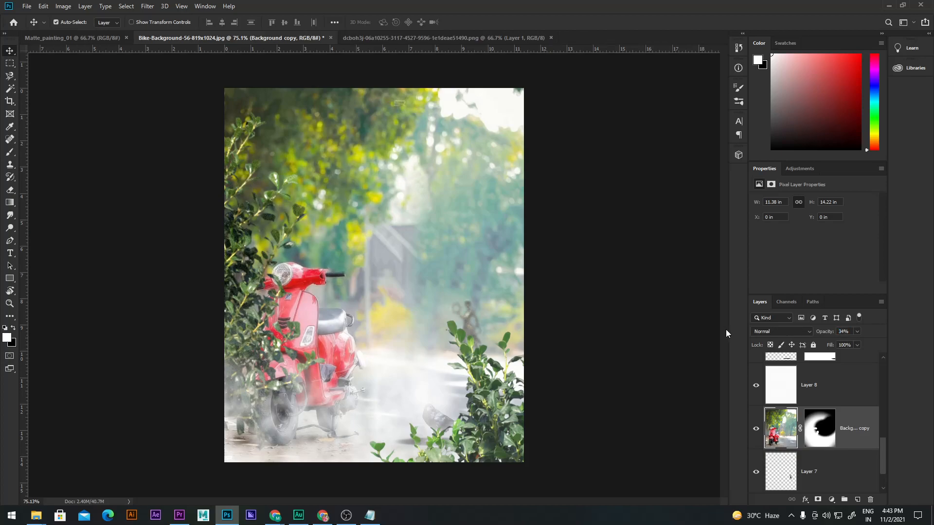
left_click(840, 332)
type("25")
key("Return")
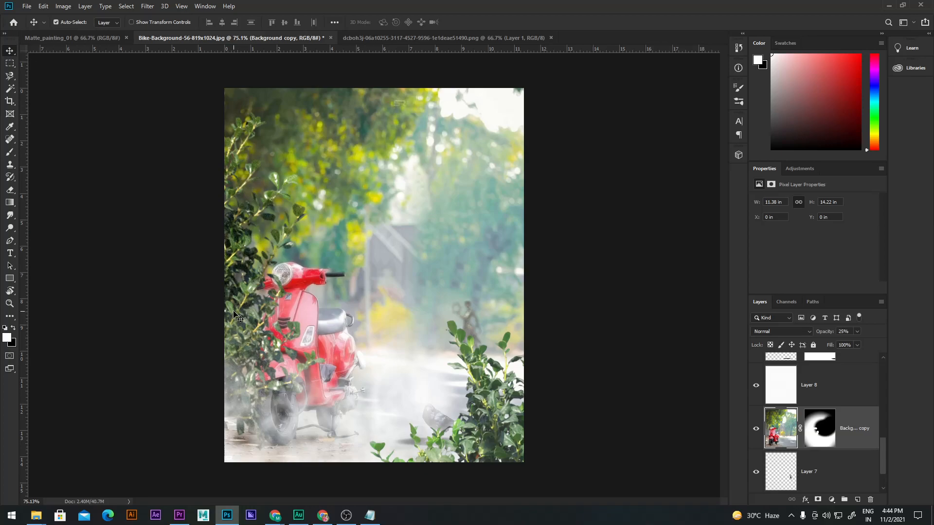
Compare the original Background alone with the full composite by toggling the other layers' visibility.
scroll(802, 399, "down", 1)
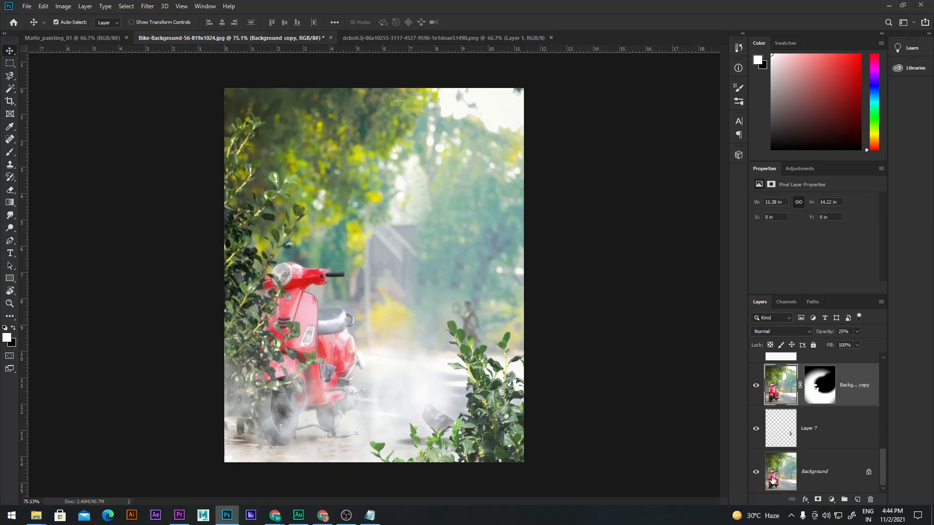
left_click(757, 473, "alt")
left_click(756, 473, "alt")
left_click(757, 473, "alt")
left_click(756, 473, "alt")
Save the composition as a Photoshop file named waaspaa_maat_lo01 in the Photoshop_01 folder.
key("ctrl+shift+s")
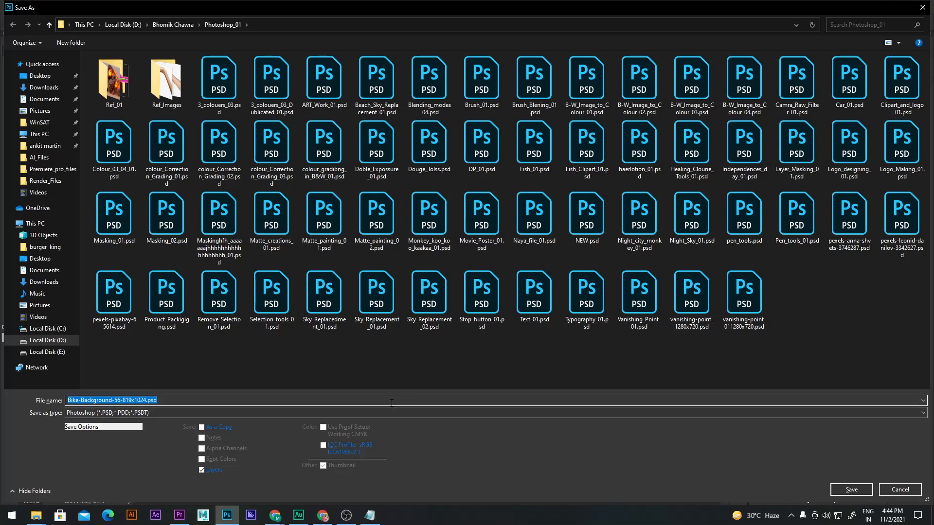
key("BackSpace")
type("w")
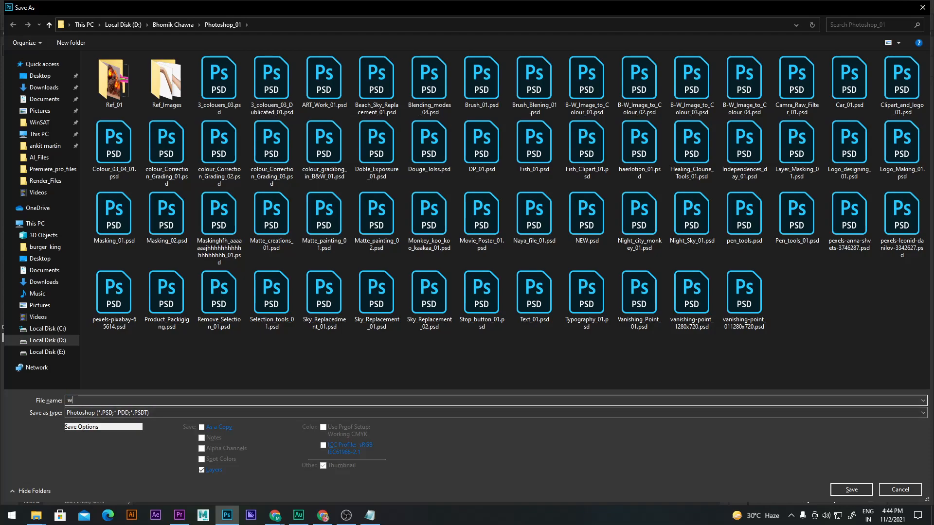
type("aaspaa_lomaat lolo01")
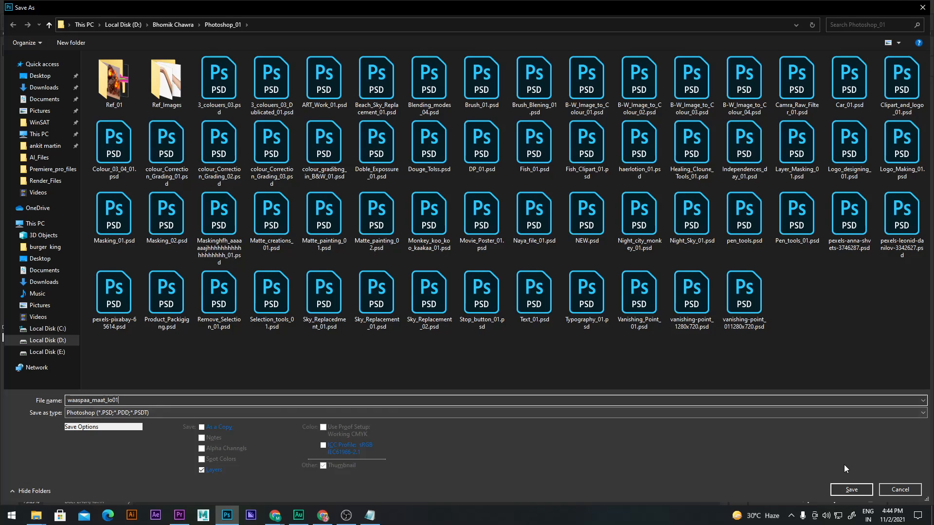
left_click(851, 489)
left_click(575, 147)
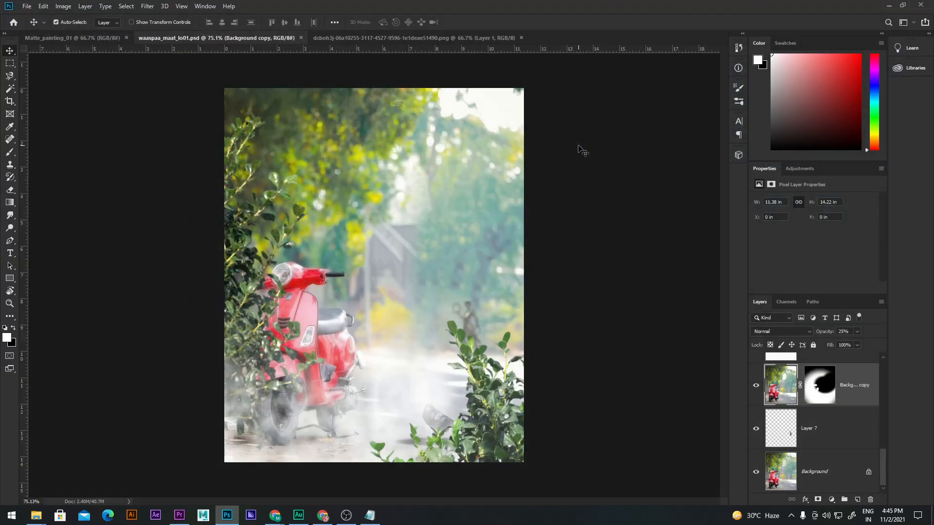
Look through the other open documents and close the warrior PNG.
left_click(92, 36)
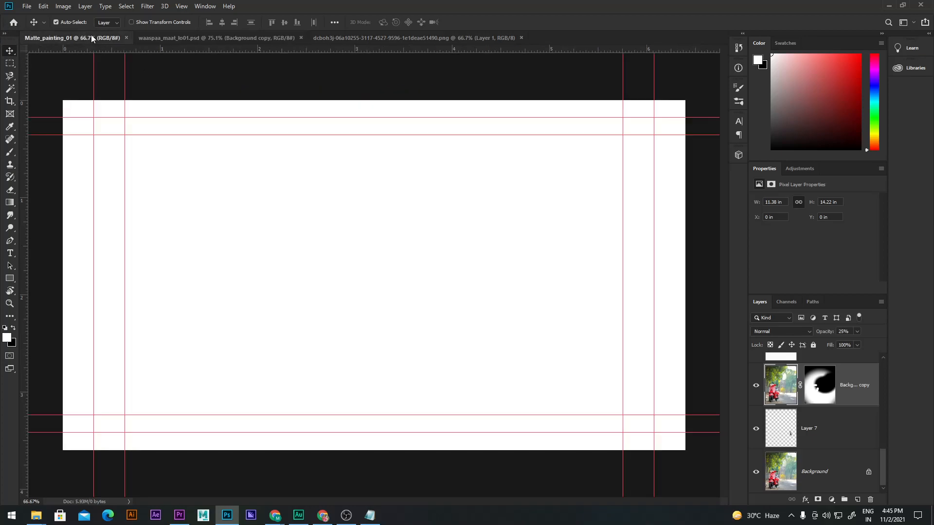
left_click(174, 36)
left_click(322, 37)
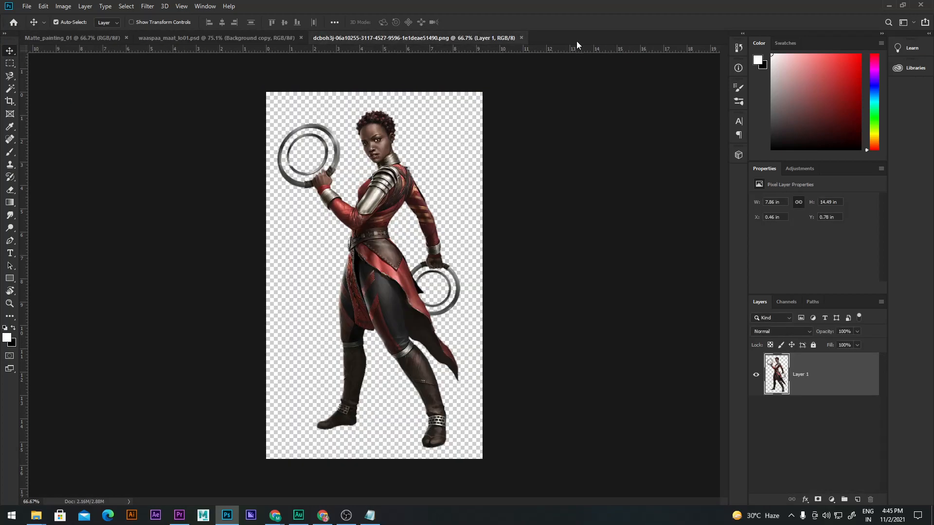
left_click(520, 38)
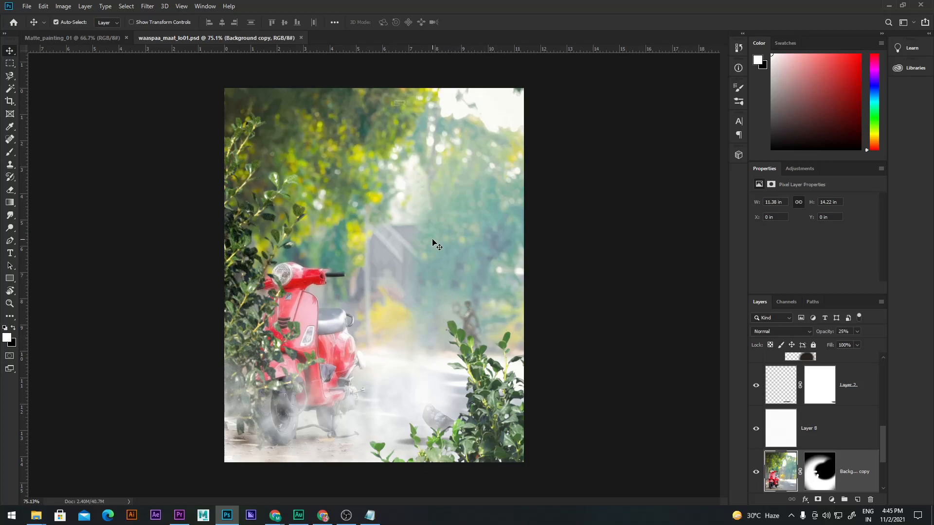
Show the guides and nudge the warrior on Layer 7 left to X 7.31 in, onto the right-hand vertical guide.
scroll(762, 421, "up", 5)
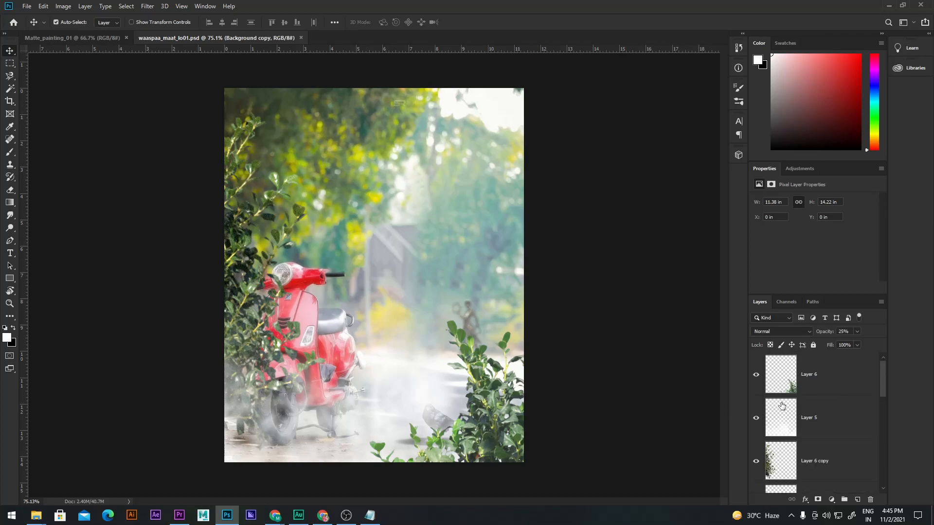
key("ctrl+semicolon")
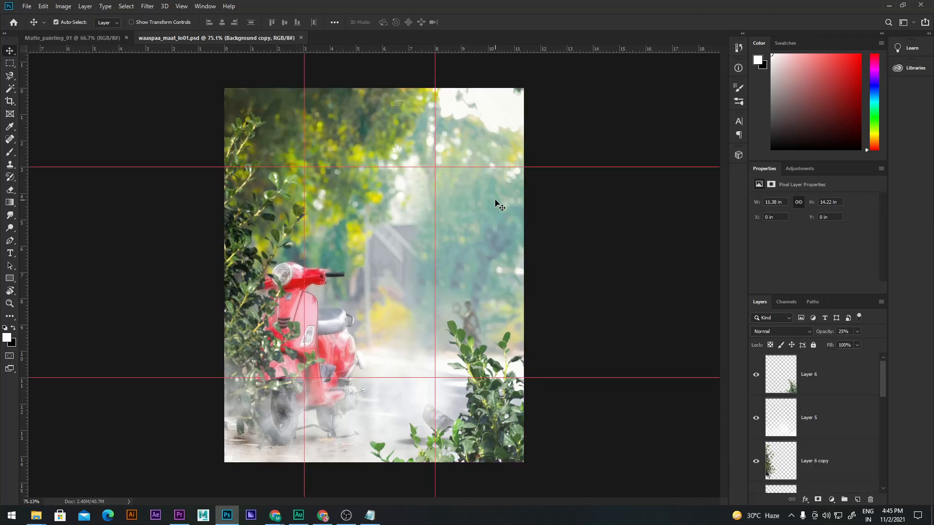
left_click(471, 321)
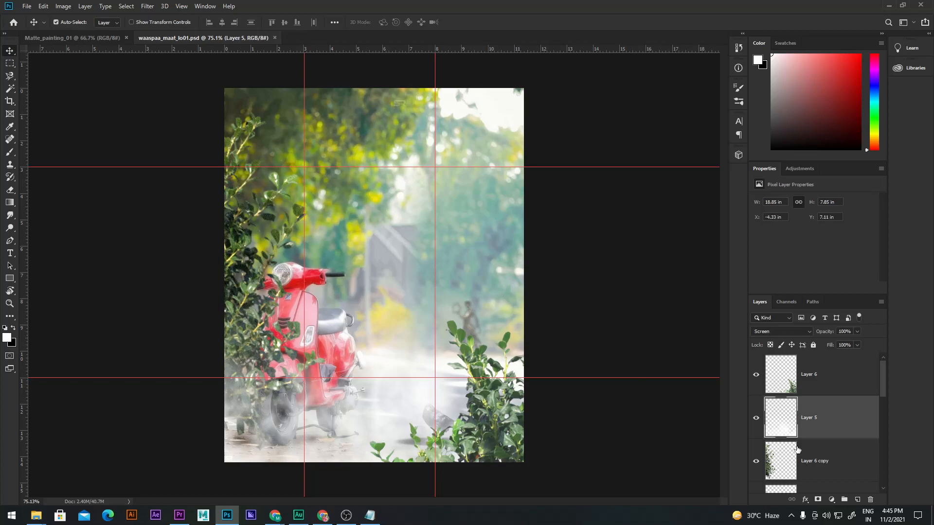
scroll(783, 445, "down", 3)
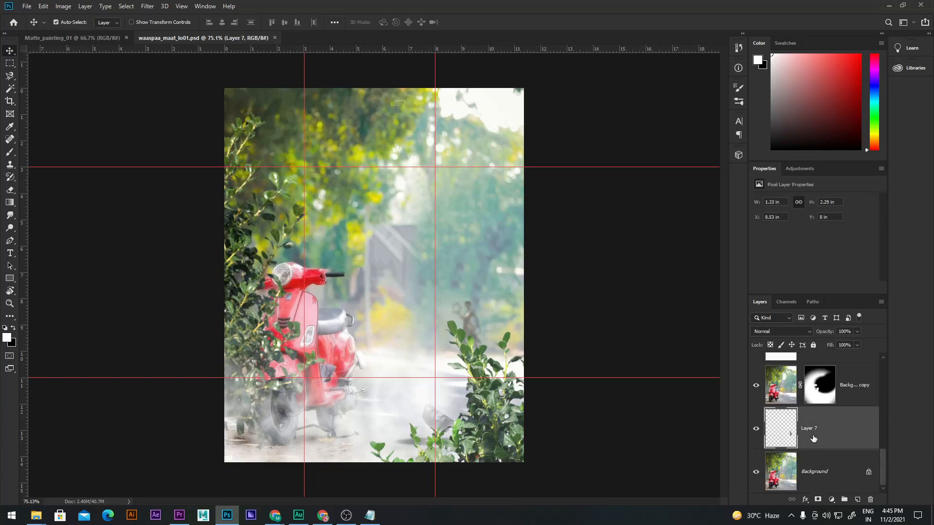
key("shift+Left")
key("shift+Left")
key("shift+Left")
key("shift+Left")
key("shift+Left")
key("shift+Left")
key("shift+Left")
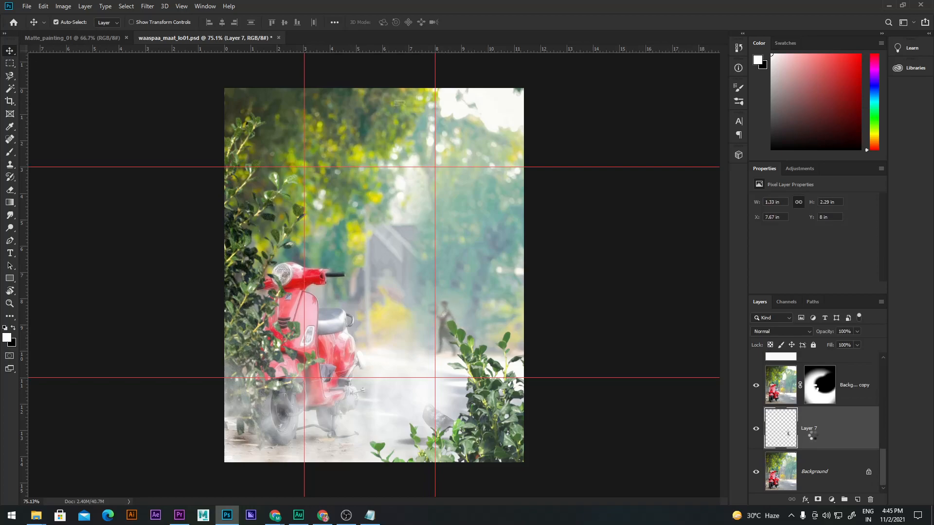
key("Left")
key("Left")
key("Left")
key("Left")
key("Left")
key("Left")
key("Left")
key("Left")
key("Left")
key("Left")
key("Left")
key("Left")
key("Left")
key("Left")
key("Left")
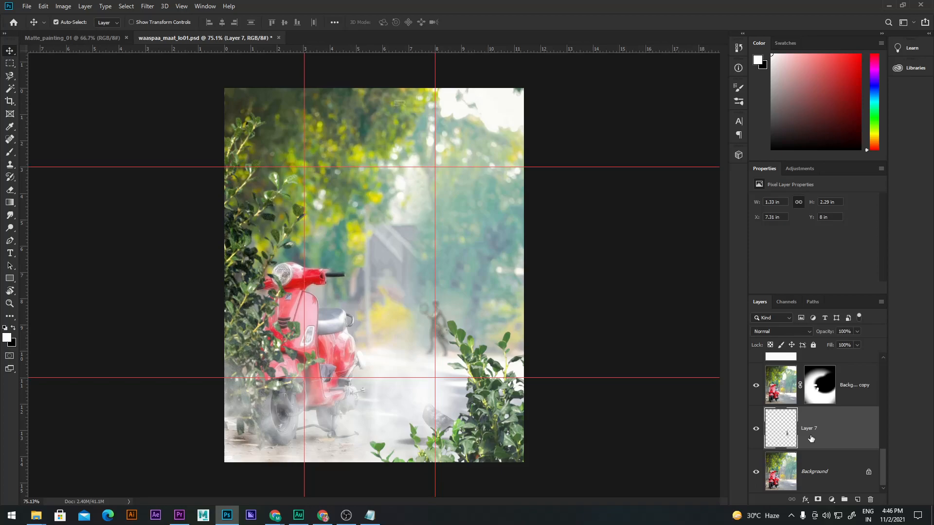
Try cloning the foreground bush's leaves toward the warrior directly on Layer 6 with the Clone Stamp.
scroll(455, 360, "up", 3)
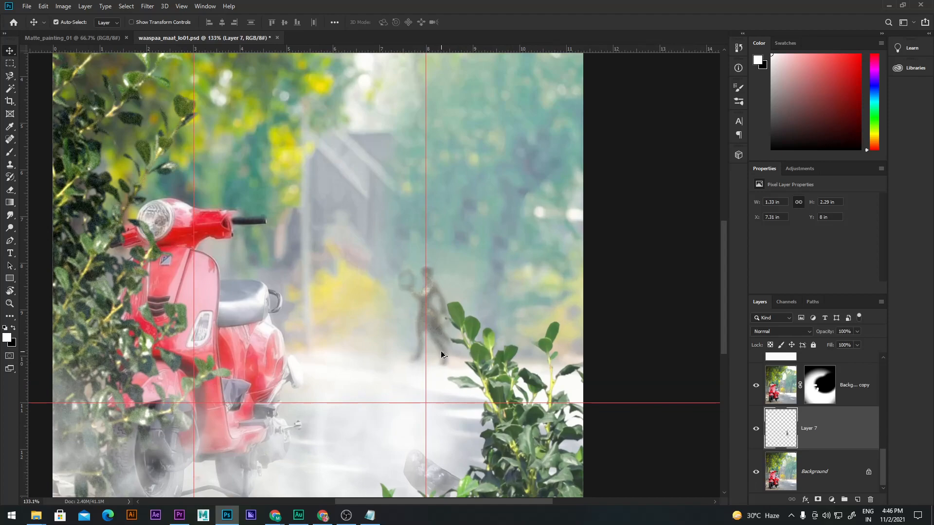
scroll(441, 354, "down", 2)
scroll(441, 353, "up", 1)
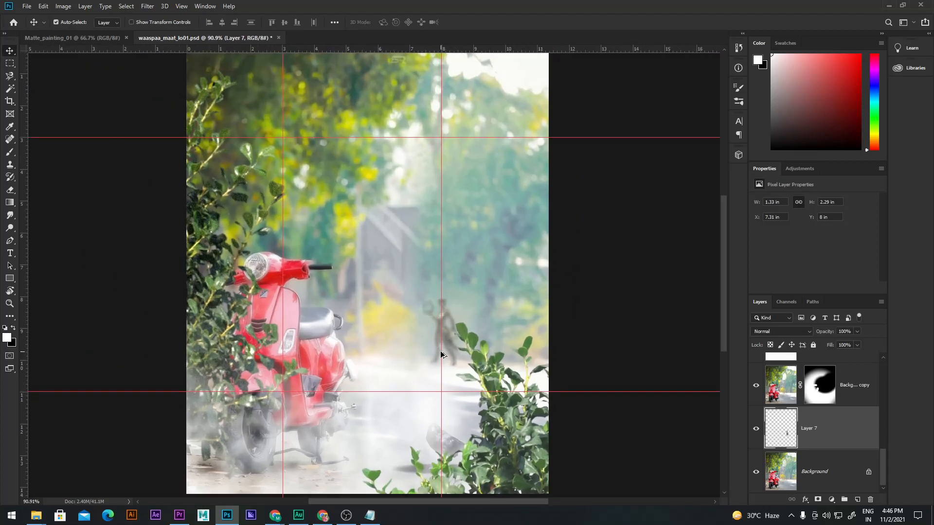
scroll(474, 406, "up", 2)
left_click(540, 420)
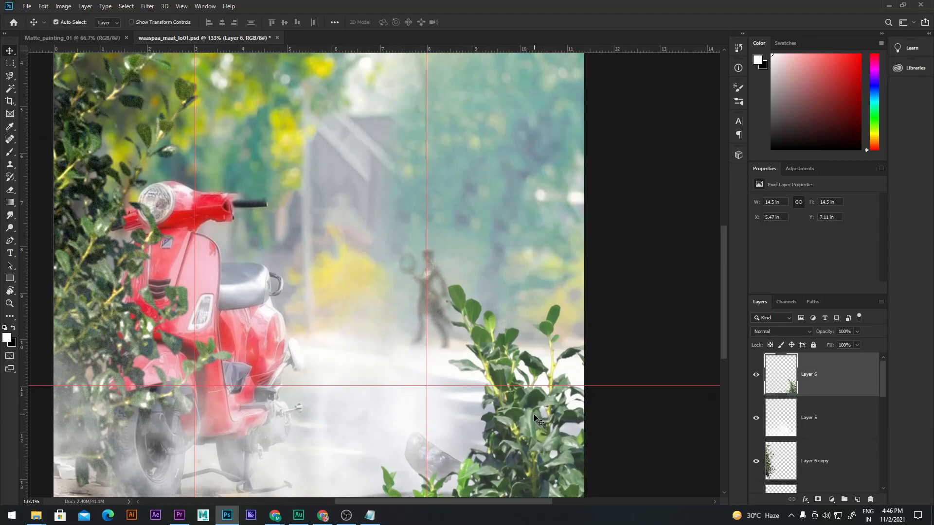
scroll(475, 323, "down", 2)
scroll(473, 319, "up", 3)
scroll(473, 321, "up", 3)
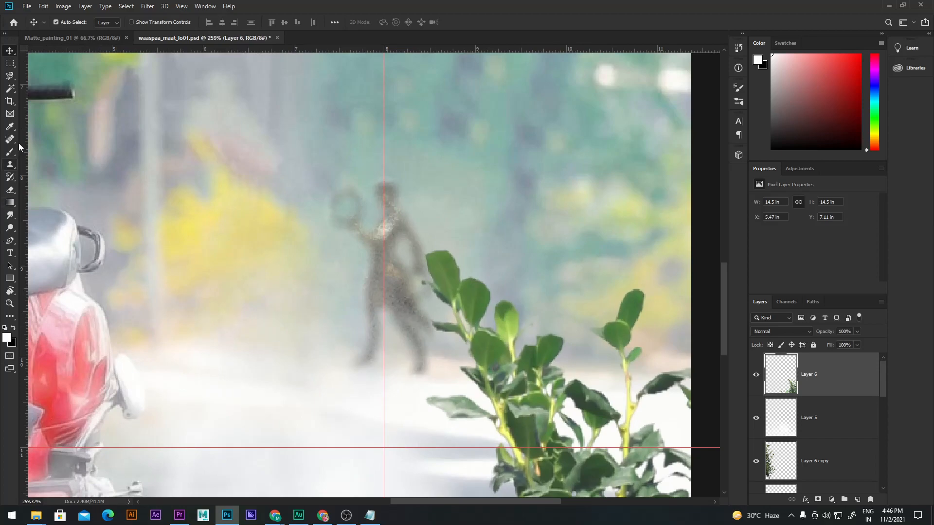
left_click(11, 166)
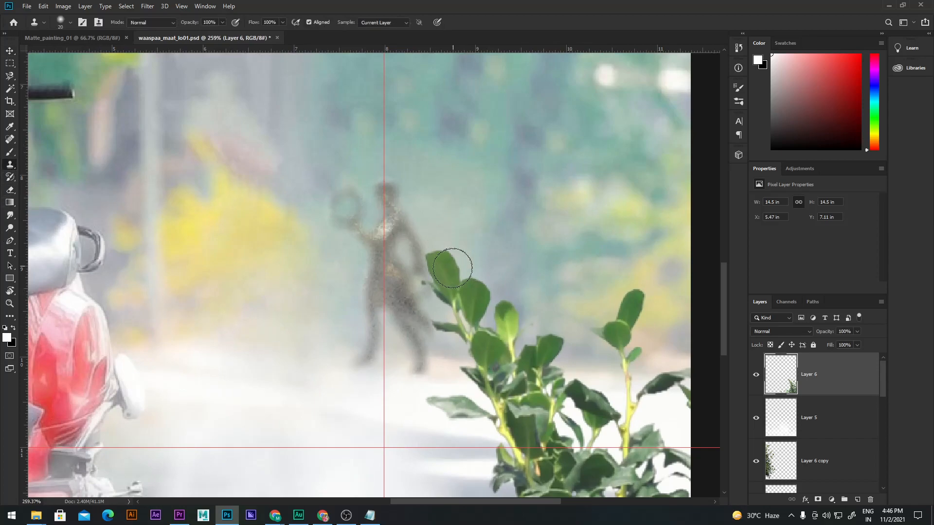
left_click(447, 278, "alt")
mouse_move(442, 302)
left_mouse_down()
mouse_move(421, 291)
mouse_move(417, 309)
mouse_move(398, 303)
mouse_move(404, 296)
mouse_move(448, 329)
mouse_move(440, 314)
mouse_move(456, 336)
mouse_move(449, 348)
mouse_move(471, 362)
mouse_move(455, 350)
left_mouse_up()
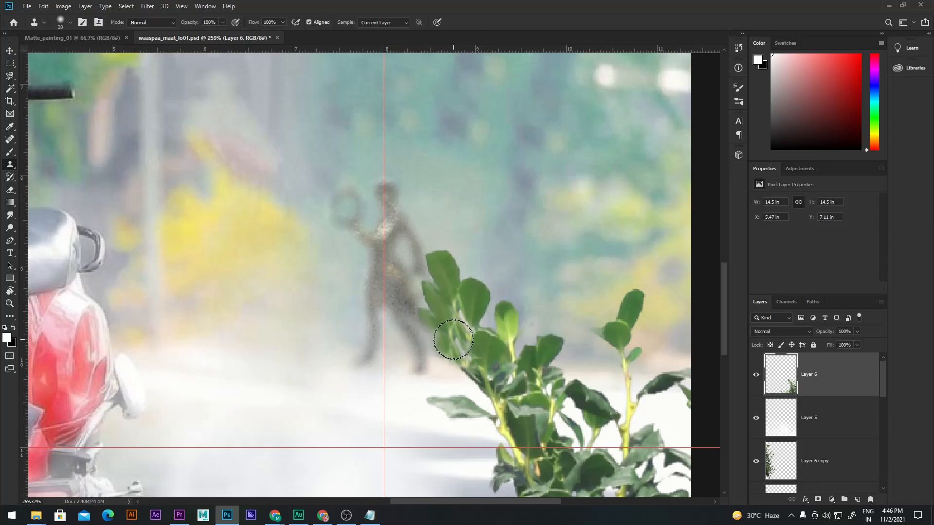
mouse_move(517, 343)
left_mouse_down()
mouse_move(474, 345)
mouse_move(438, 330)
left_mouse_up()
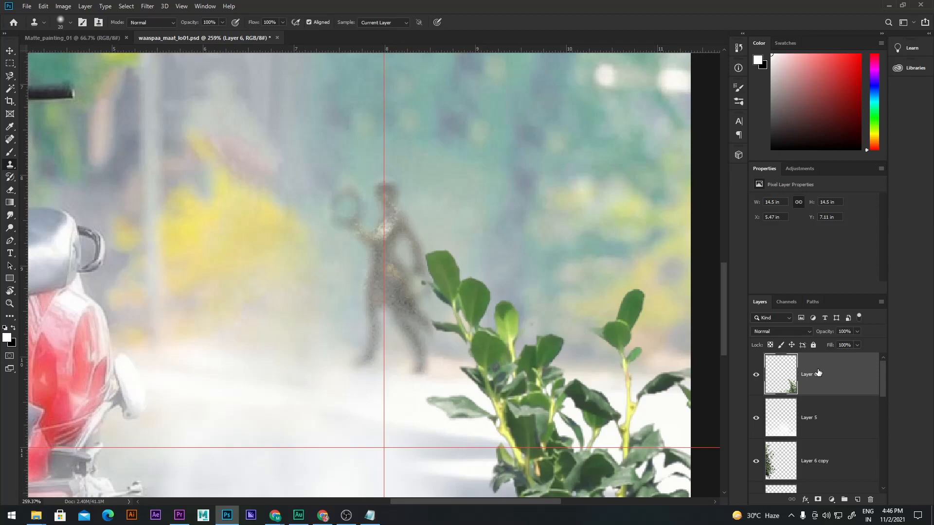
Create a new layer above Layer 6 and clone leaves and stems from the foreground bush onto it beside the warrior.
key("ctrl+shift+n")
key("Return")
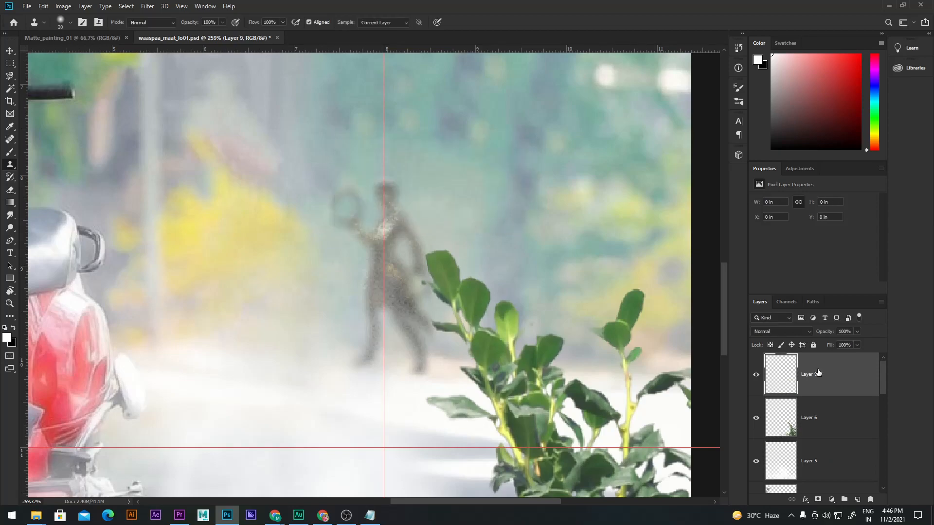
left_click(796, 427)
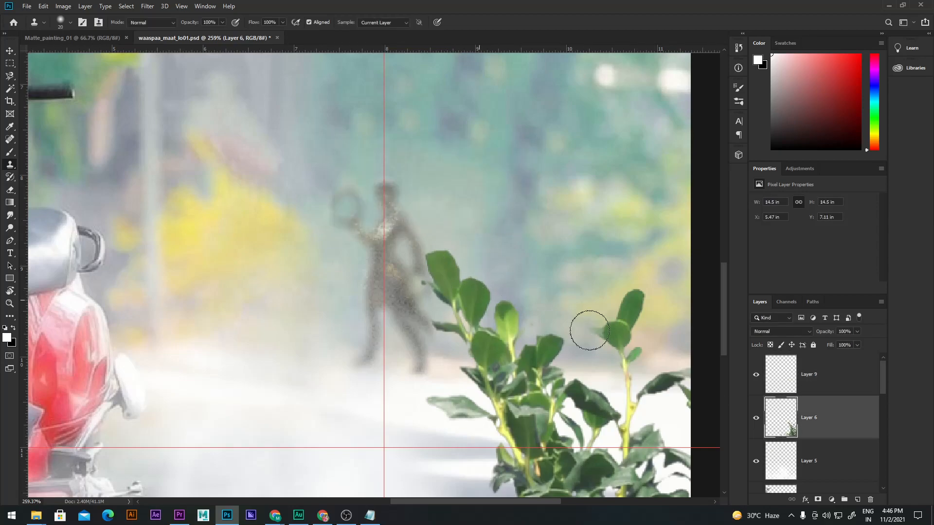
left_click(789, 378)
mouse_move(452, 325)
left_mouse_down()
mouse_move(443, 300)
mouse_move(454, 315)
mouse_move(411, 296)
mouse_move(440, 290)
mouse_move(383, 288)
mouse_move(427, 334)
mouse_move(406, 338)
mouse_move(419, 315)
mouse_move(441, 340)
mouse_move(411, 325)
mouse_move(419, 357)
mouse_move(472, 381)
mouse_move(476, 398)
mouse_move(428, 346)
mouse_move(405, 305)
mouse_move(413, 282)
mouse_move(459, 385)
mouse_move(501, 427)
mouse_move(475, 419)
mouse_move(508, 440)
mouse_move(485, 439)
mouse_move(515, 484)
mouse_move(535, 494)
mouse_move(546, 428)
left_mouse_up()
left_click_drag(521, 370, 515, 385)
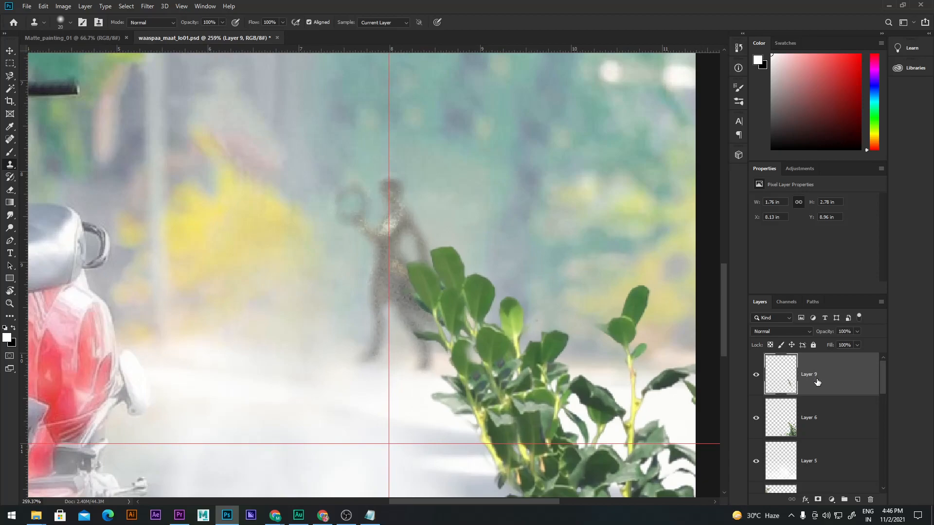
Rotate the cloned branch counterclockwise and move it left so its leaves overlap the warrior's legs.
key("ctrl+t")
left_click_drag(405, 250, 368, 279)
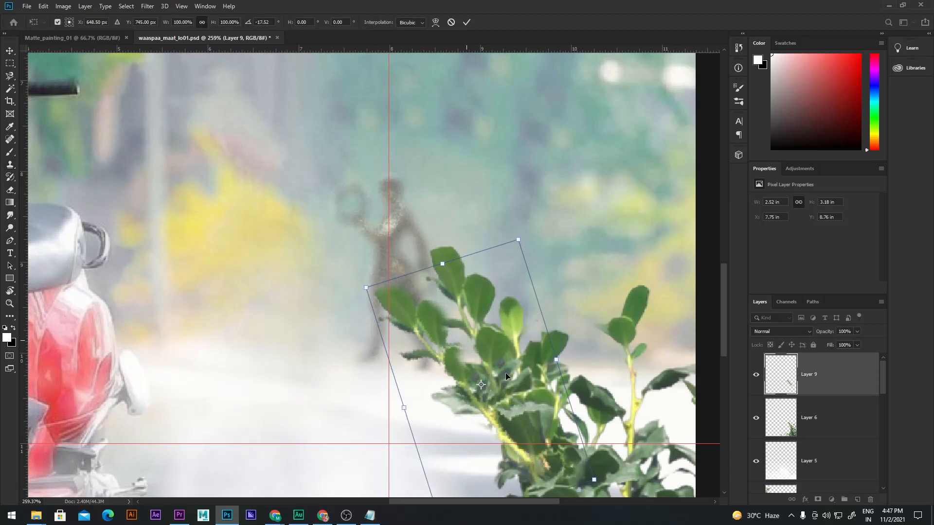
left_click_drag(536, 446, 486, 438)
mouse_move(564, 473)
left_mouse_down()
mouse_move(572, 463)
mouse_move(534, 457)
mouse_move(546, 457)
left_mouse_up()
key("Return")
Clone leaves on Layer 6 with the Clone Stamp to fill the gap between the rotated branch and the foreground bush.
key("s")
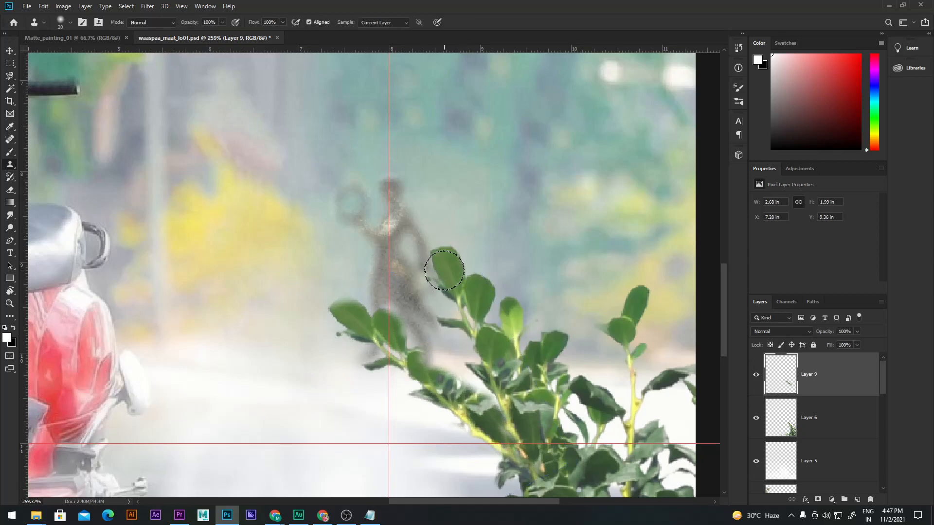
left_click(796, 418)
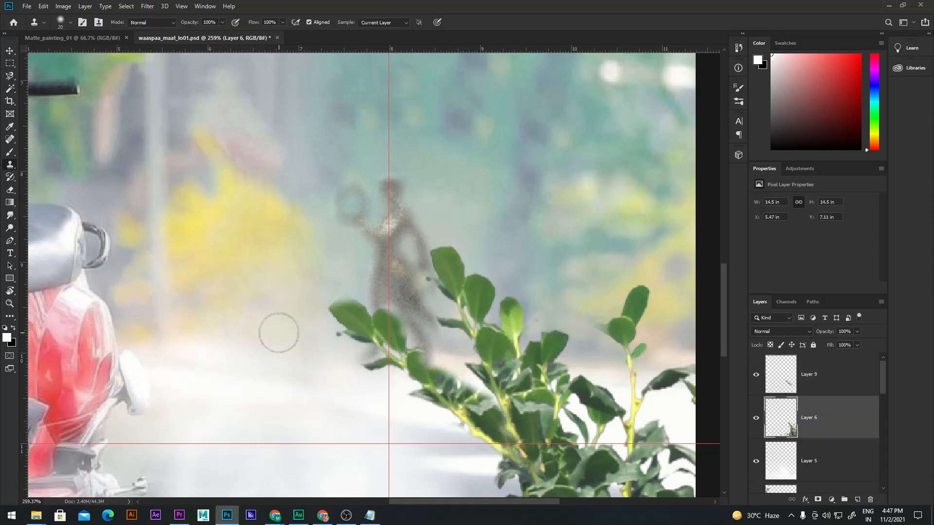
left_click(791, 373)
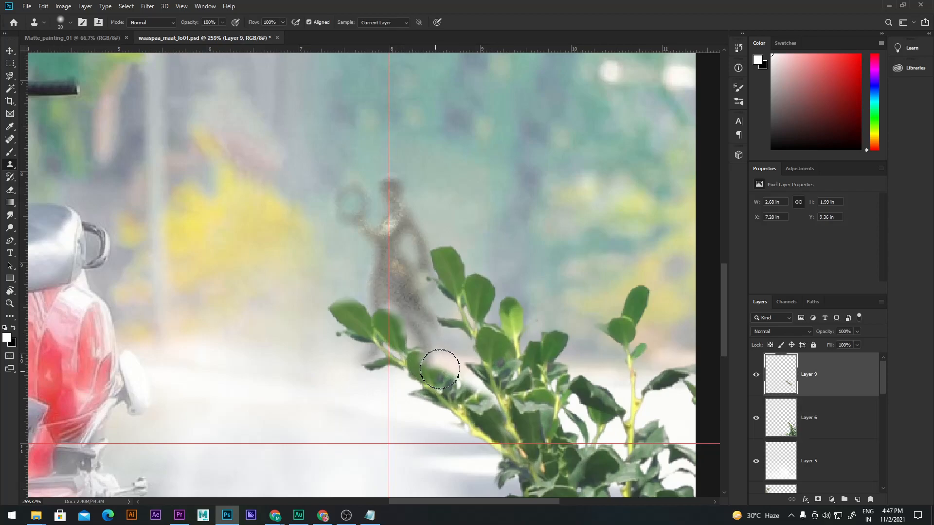
left_click(788, 417)
left_click(490, 346, "alt")
mouse_move(426, 361)
left_mouse_down()
mouse_move(464, 392)
mouse_move(484, 385)
mouse_move(504, 418)
mouse_move(574, 452)
left_mouse_up()
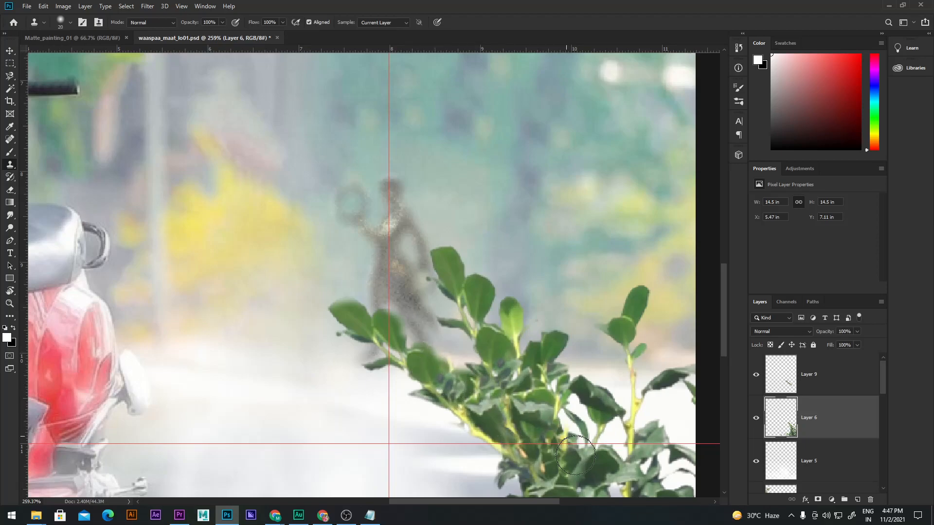
scroll(559, 383, "down", 3)
scroll(559, 382, "up", 2)
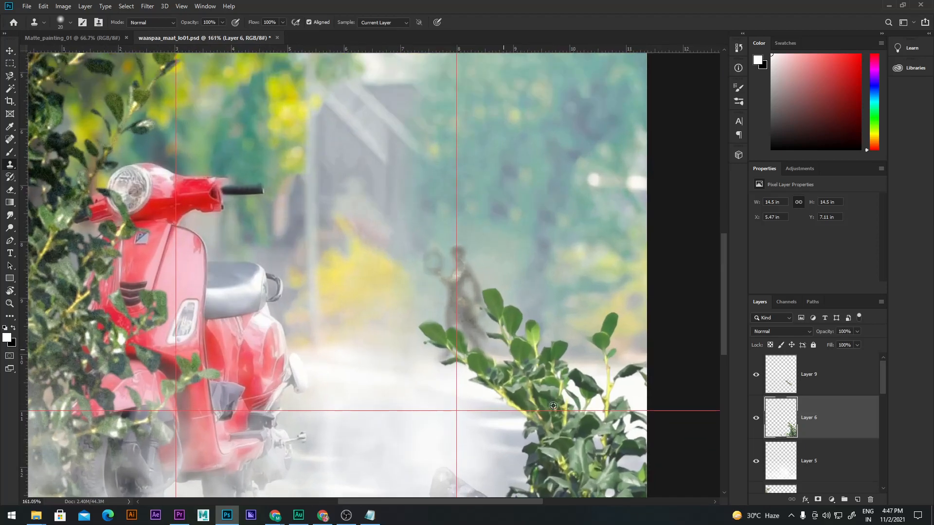
Touch up the branch on Layer 9 near the warrior's legs with the Clone Stamp and save the document.
left_click(781, 377)
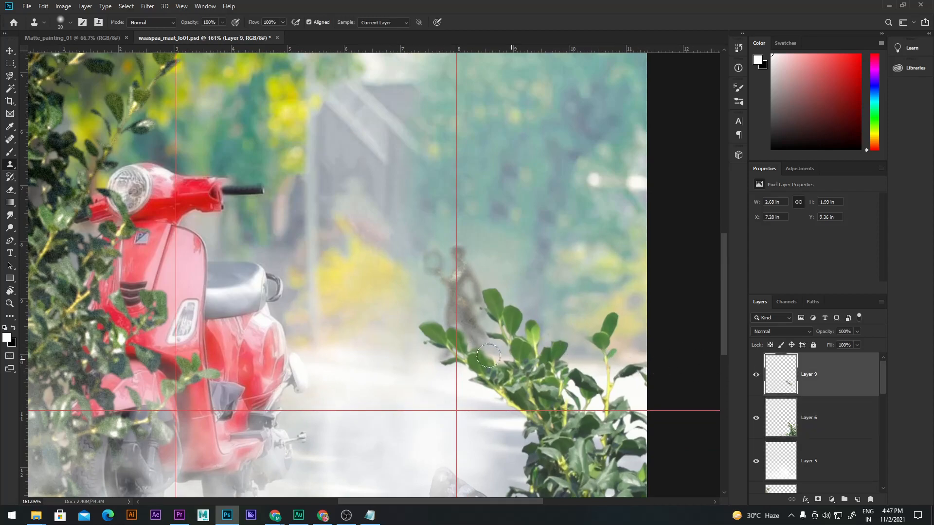
scroll(450, 342, "up", 2)
mouse_move(466, 342)
left_mouse_down()
mouse_move(457, 333)
mouse_move(481, 341)
mouse_move(480, 352)
left_mouse_up()
scroll(620, 375, "down", 5)
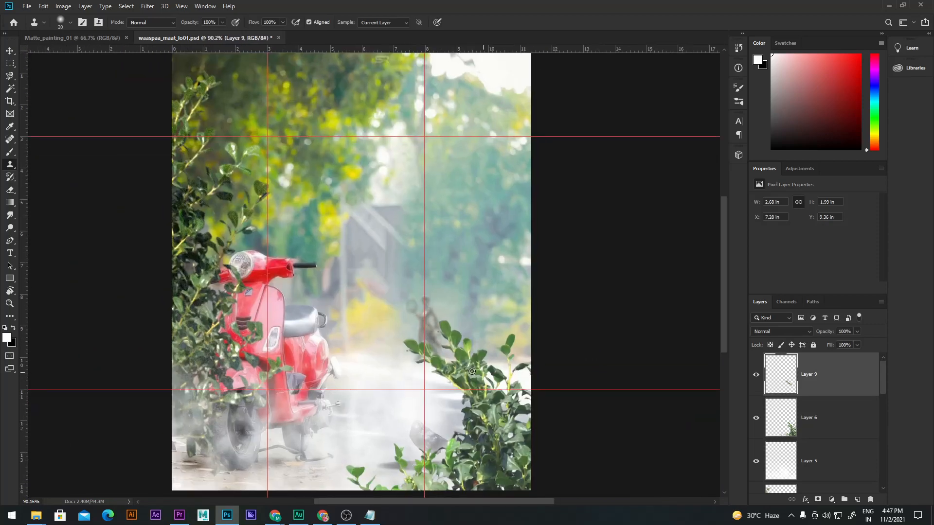
scroll(505, 386, "up", 1)
scroll(505, 386, "down", 1)
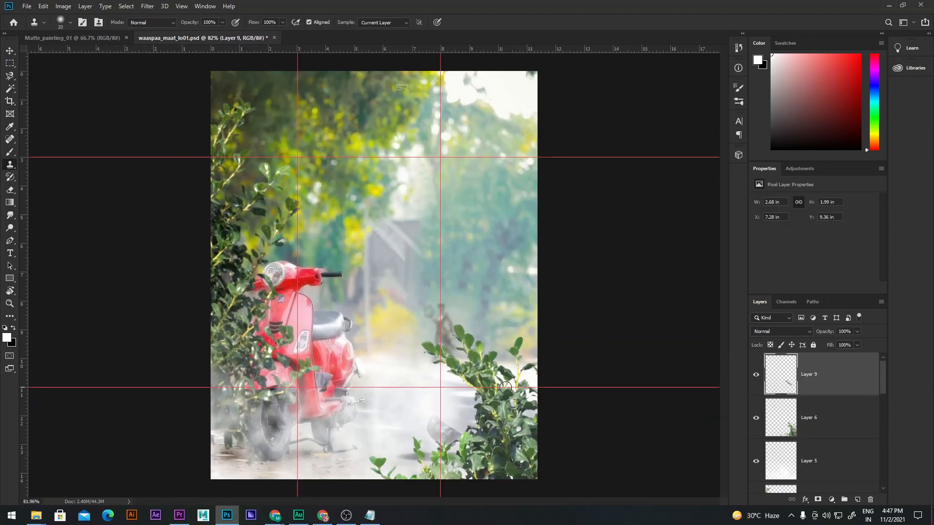
left_click(10, 50)
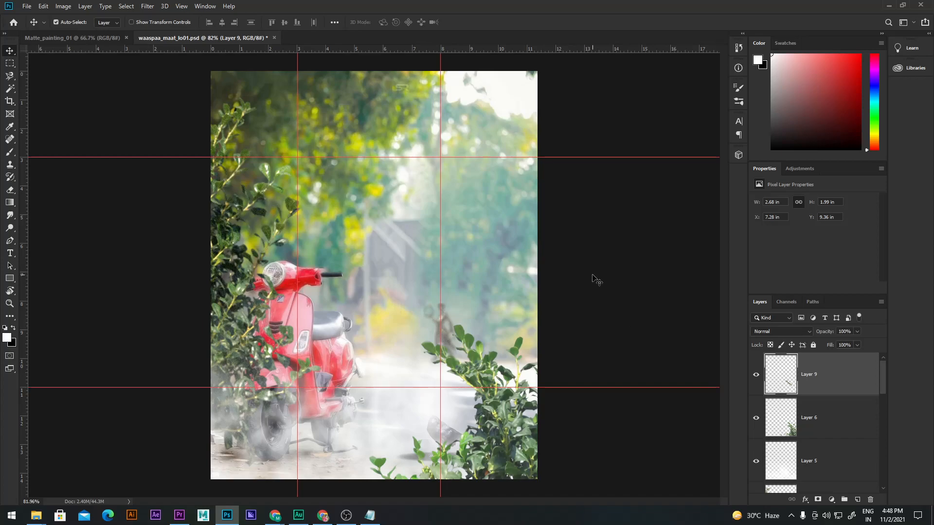
key("ctrl+s")
left_click(324, 516)
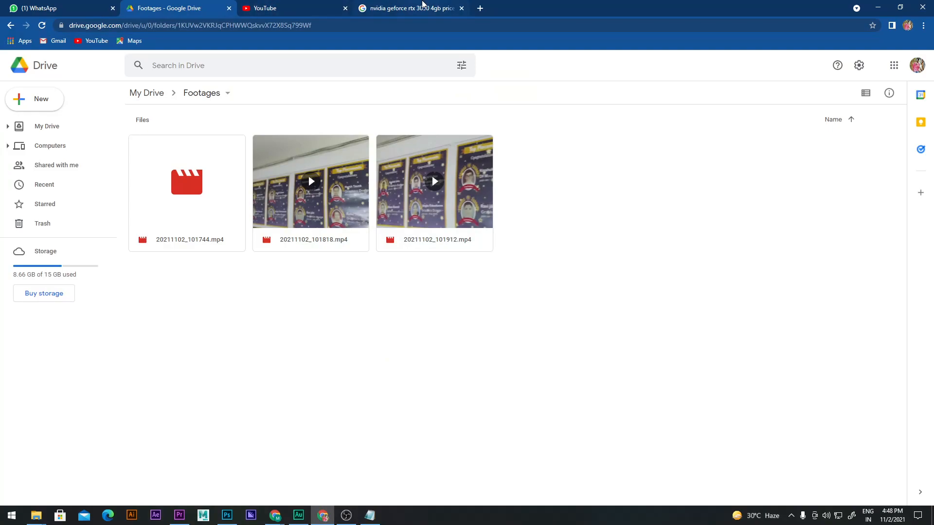
left_click(424, 6)
left_click(878, 7)
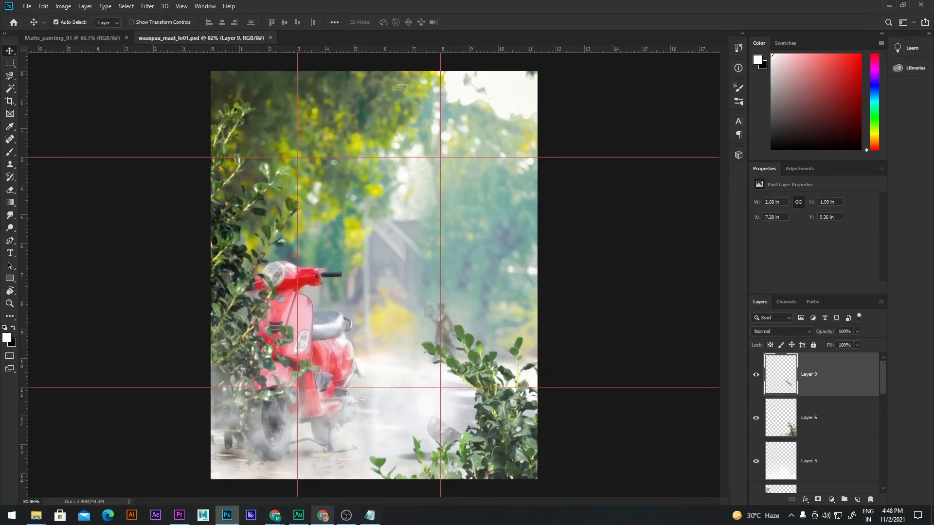
Switch to the Chrome image results for "composition" and preview "What is Composition in Art?" from Rise Art with its related images.
mouse_move(278, 517)
left_click(273, 475)
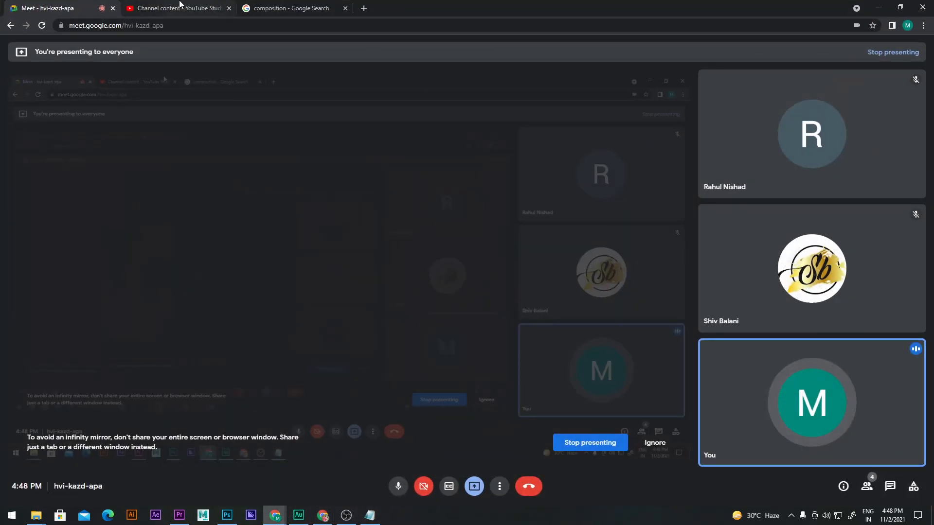
left_click(287, 7)
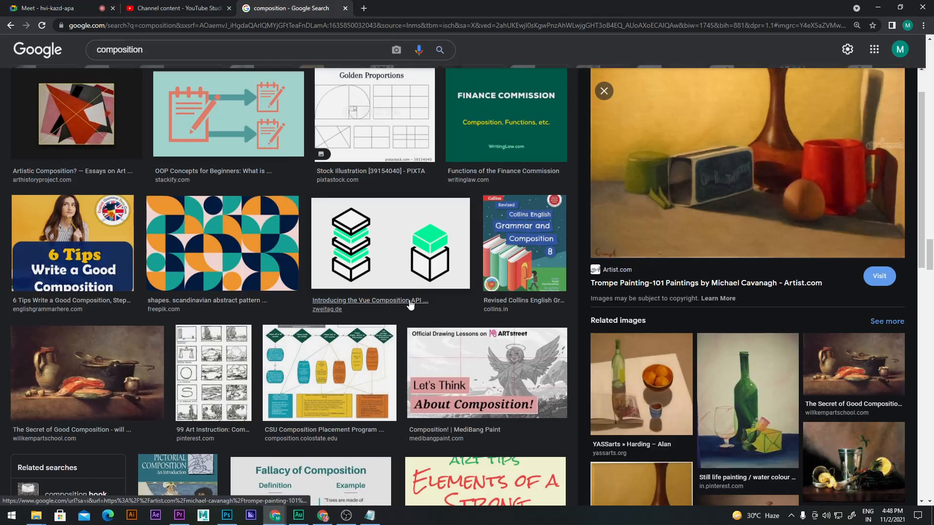
scroll(402, 304, "up", 5)
scroll(402, 304, "up", 8)
scroll(396, 301, "down", 5)
scroll(359, 250, "up", 6)
scroll(359, 251, "down", 5)
left_click(278, 297)
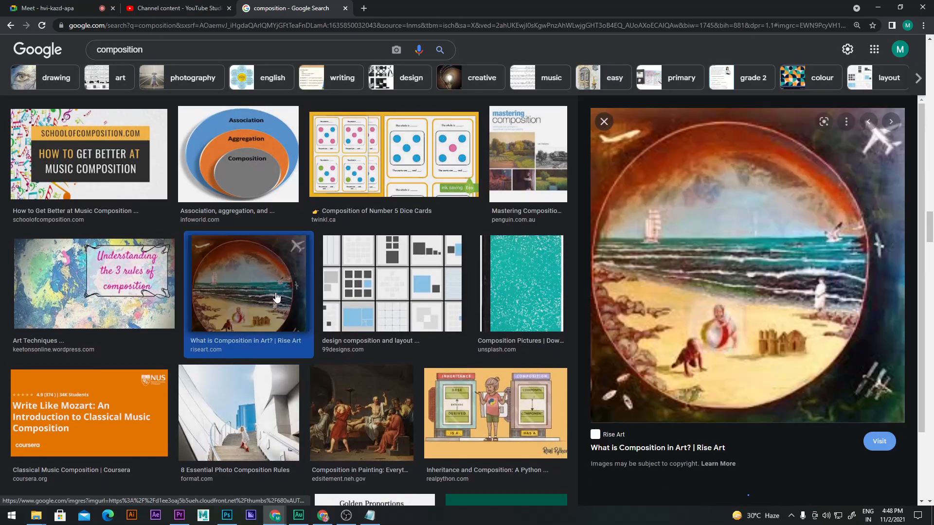
scroll(762, 258, "down", 5)
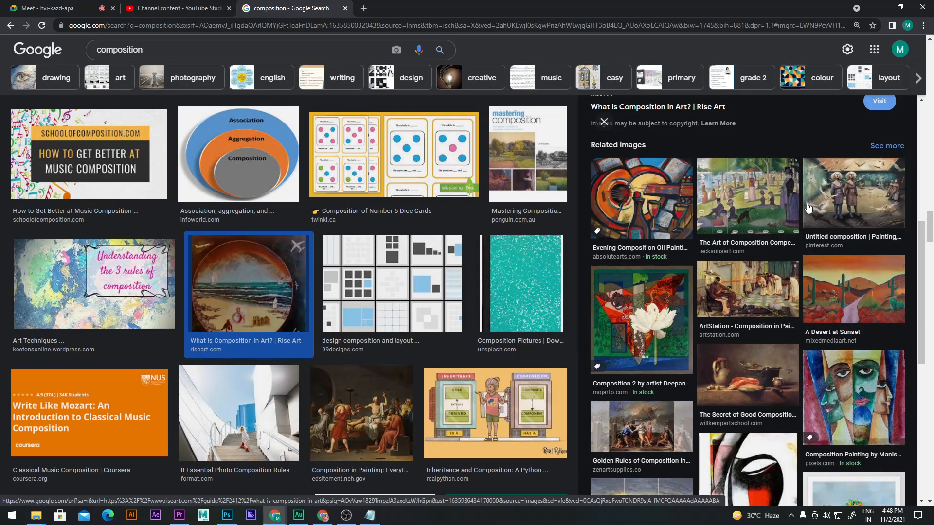
scroll(839, 278, "down", 5)
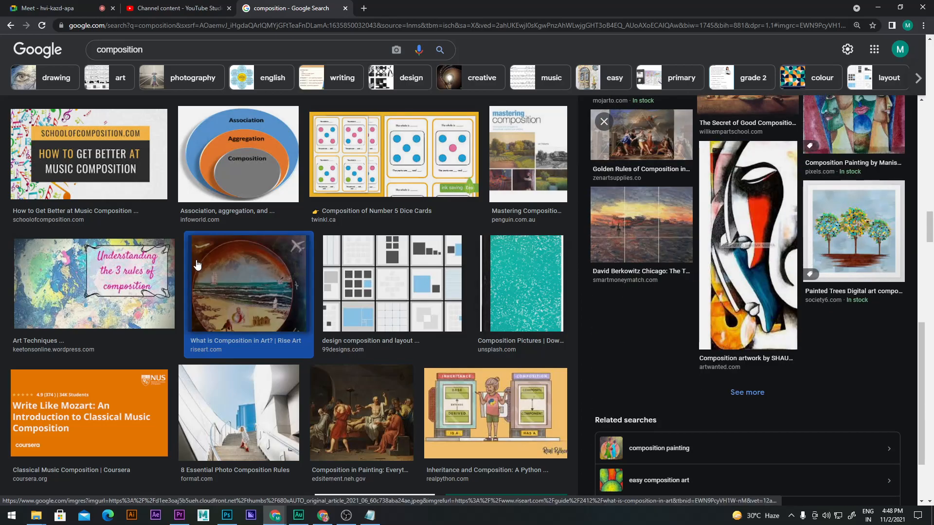
scroll(131, 274, "up", 5)
Browse further composition results and preview the "Rule of Thirds & Rule of Quarters" whale photo with its related images.
scroll(206, 277, "down", 14)
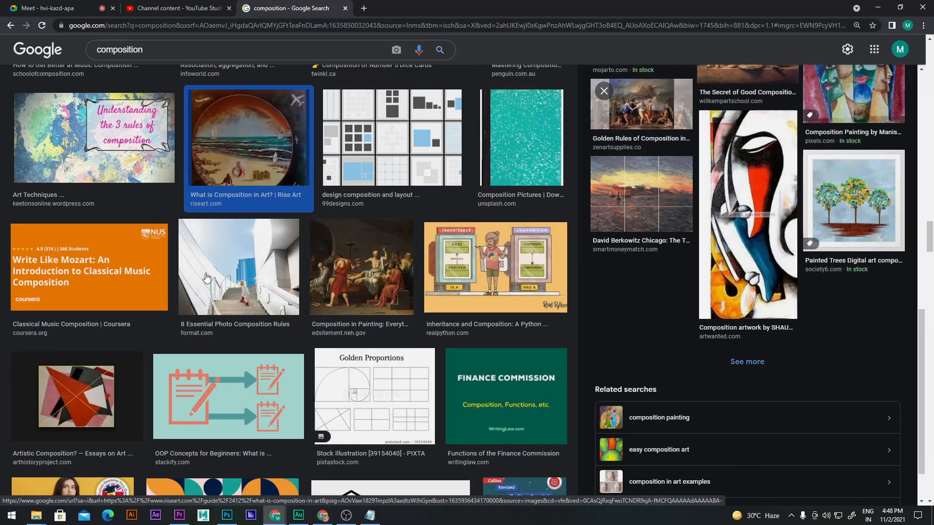
scroll(207, 278, "down", 7)
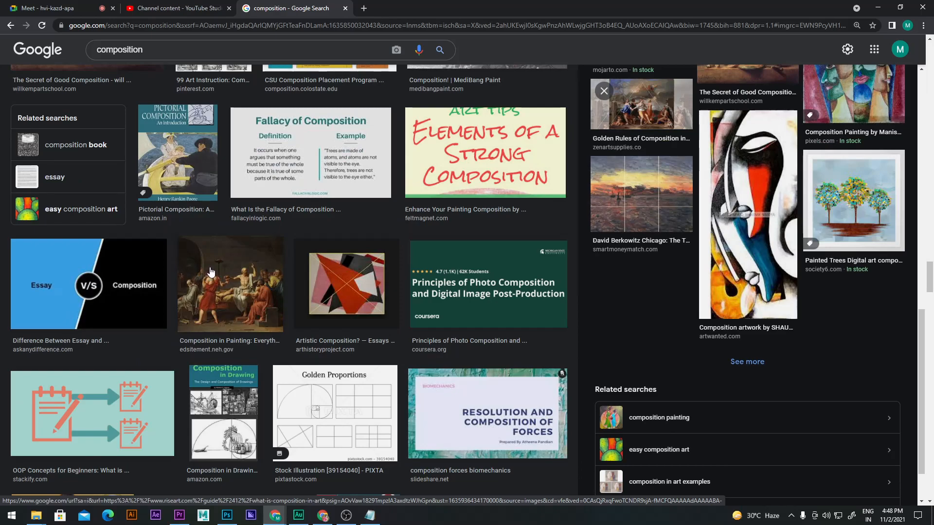
scroll(210, 273, "down", 6)
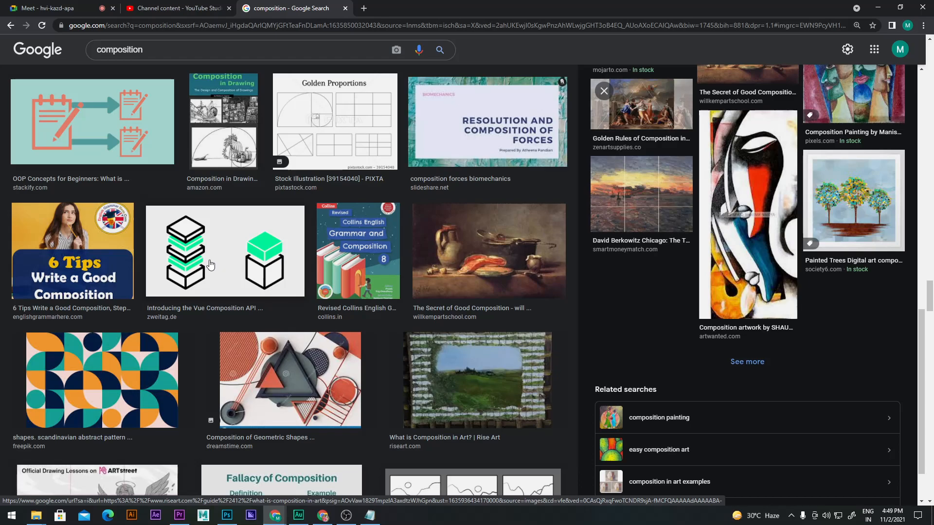
scroll(305, 277, "down", 8)
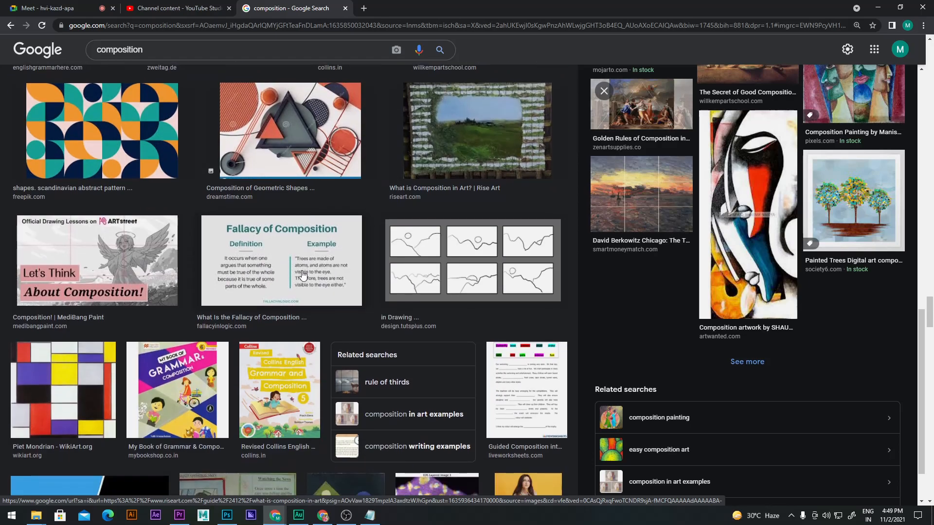
scroll(303, 275, "down", 6)
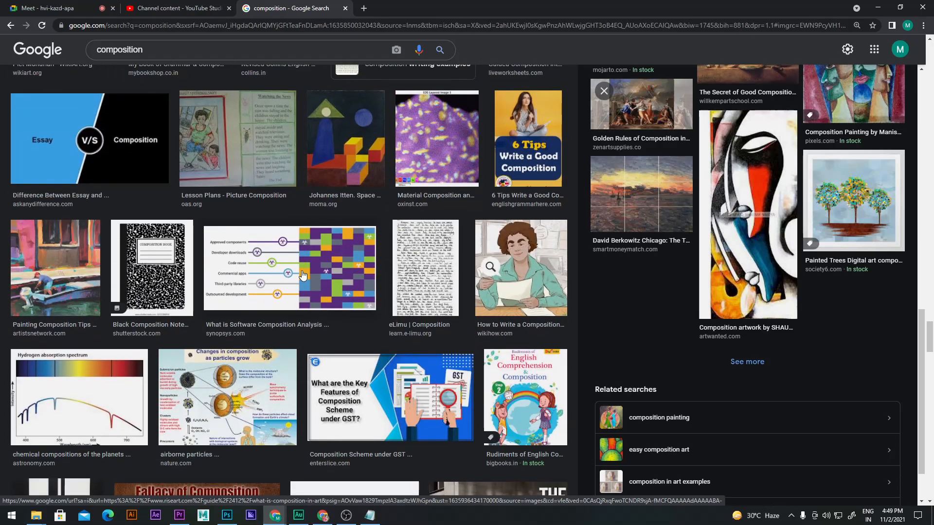
scroll(302, 271, "down", 3)
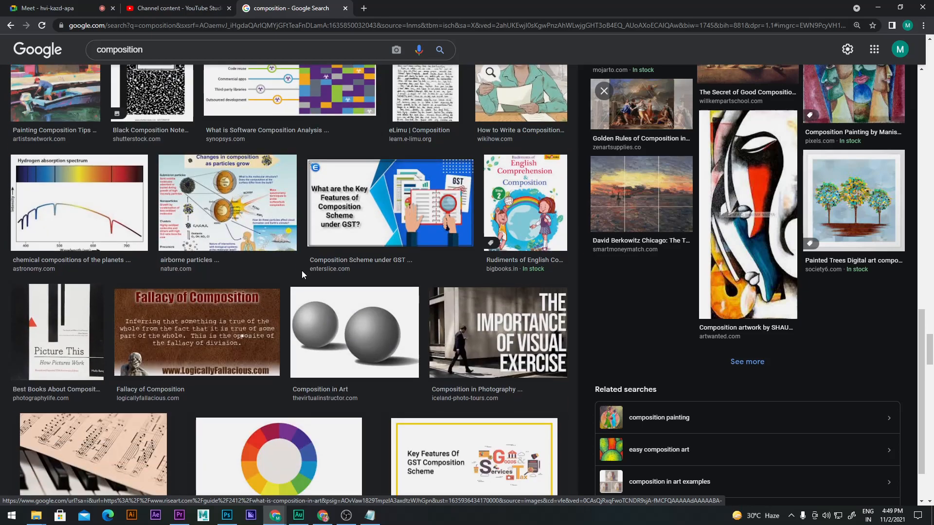
scroll(301, 271, "down", 4)
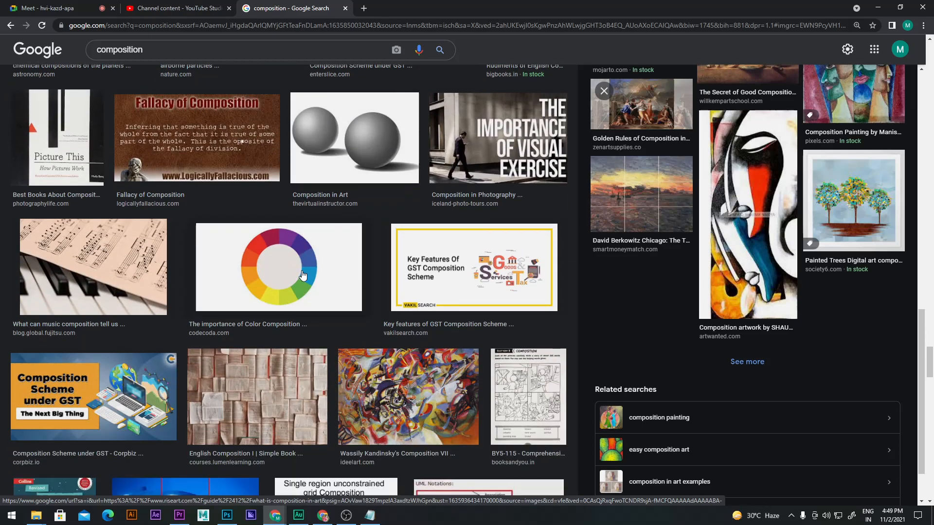
scroll(303, 275, "down", 3)
scroll(257, 287, "down", 2)
left_click(204, 289)
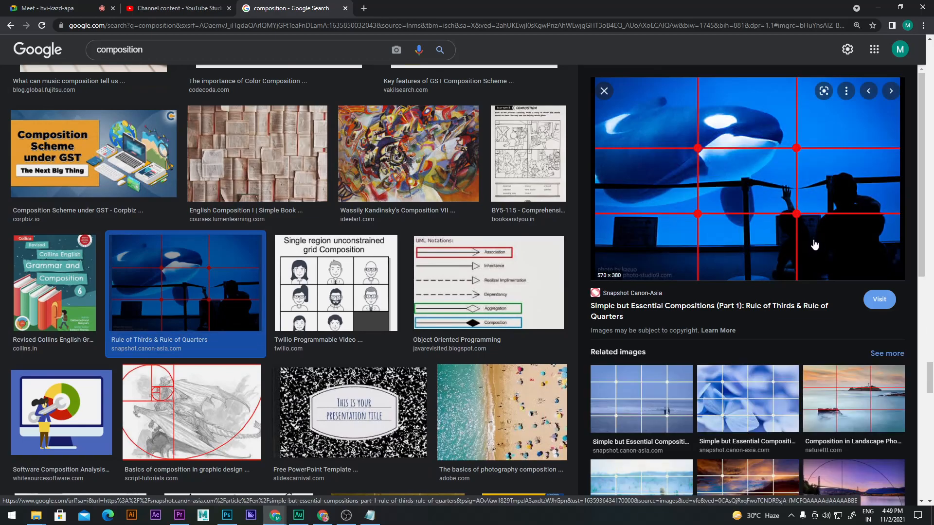
scroll(802, 253, "down", 5)
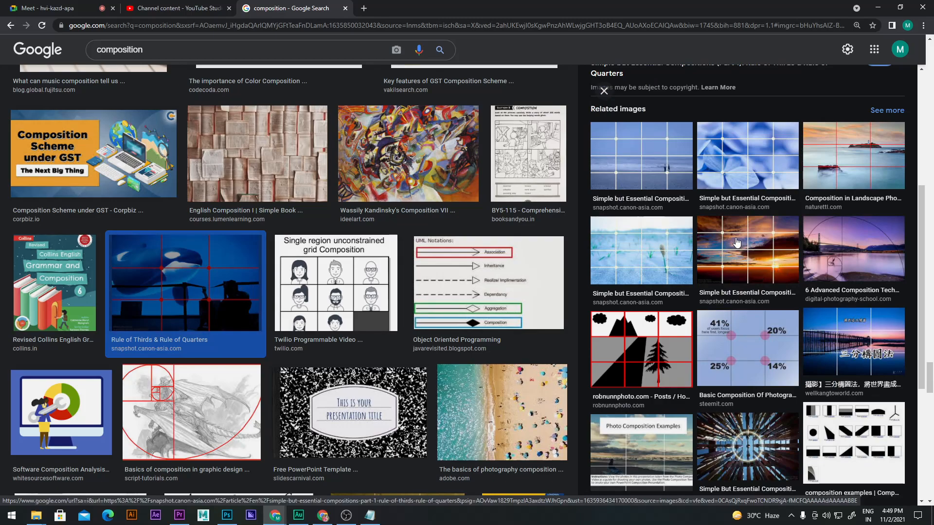
scroll(732, 246, "up", 5)
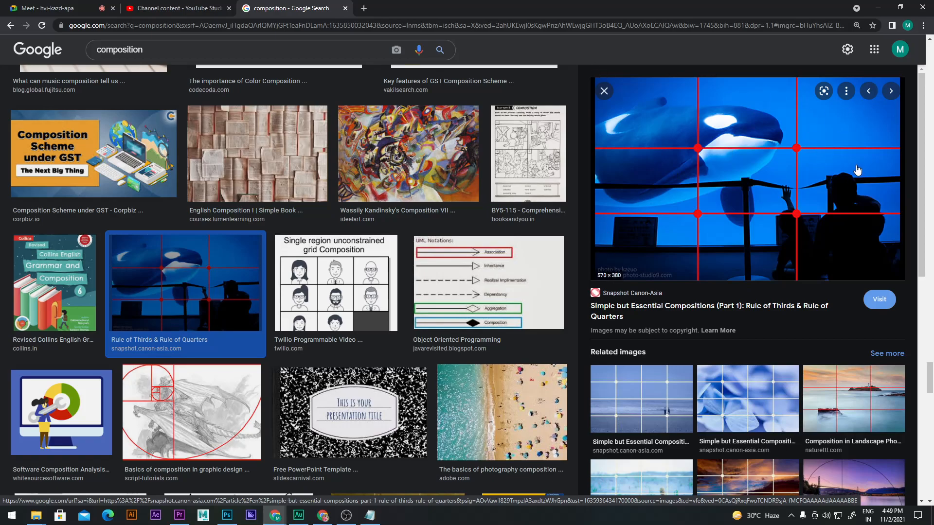
Find The Virtual Instructor's "Composition in Art" grid comparison among the results and preview it with its related images.
scroll(424, 263, "down", 7)
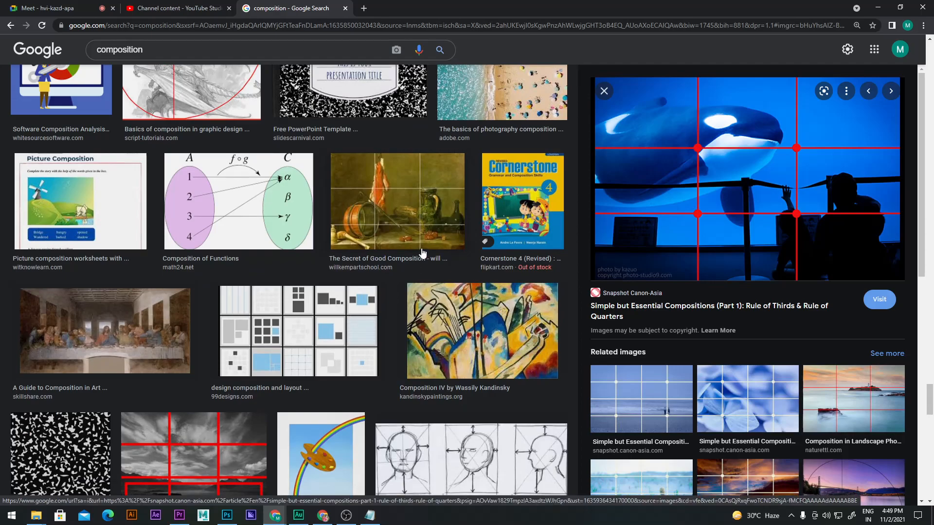
scroll(444, 298, "down", 4)
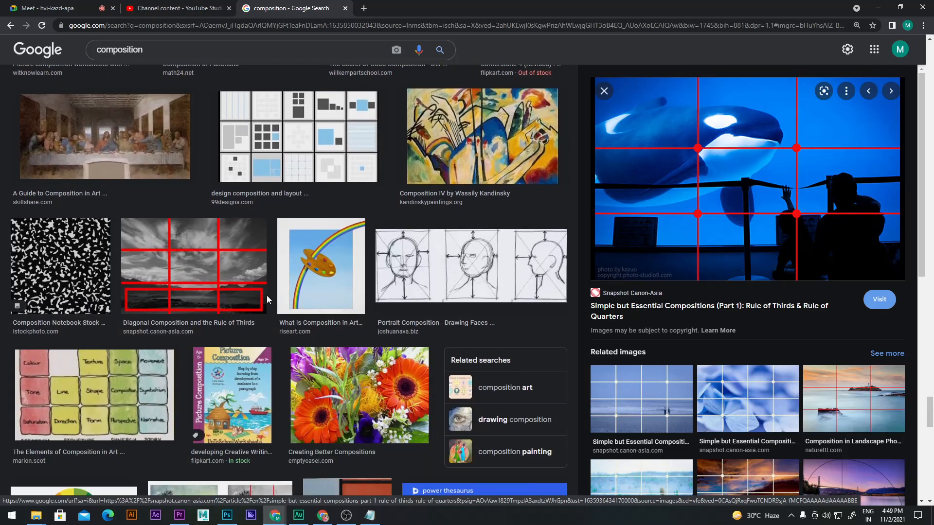
scroll(267, 301, "down", 3)
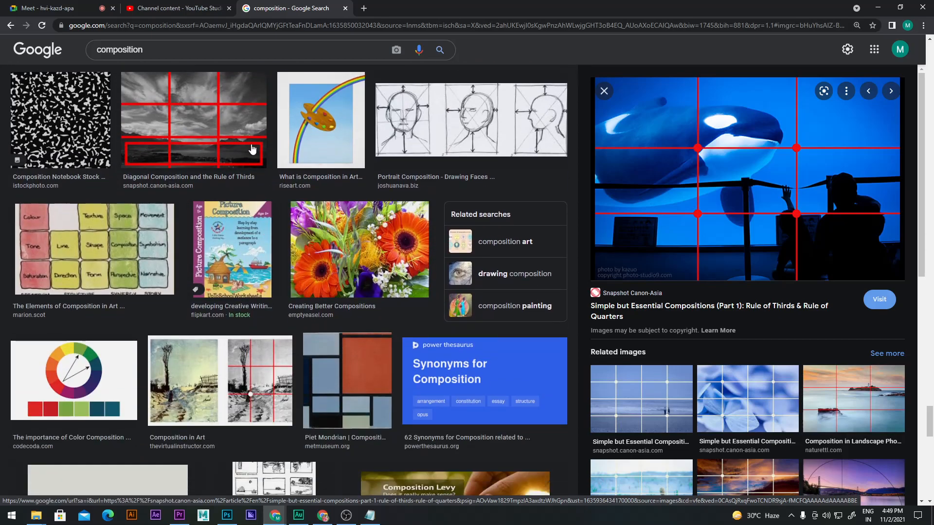
left_click(220, 382)
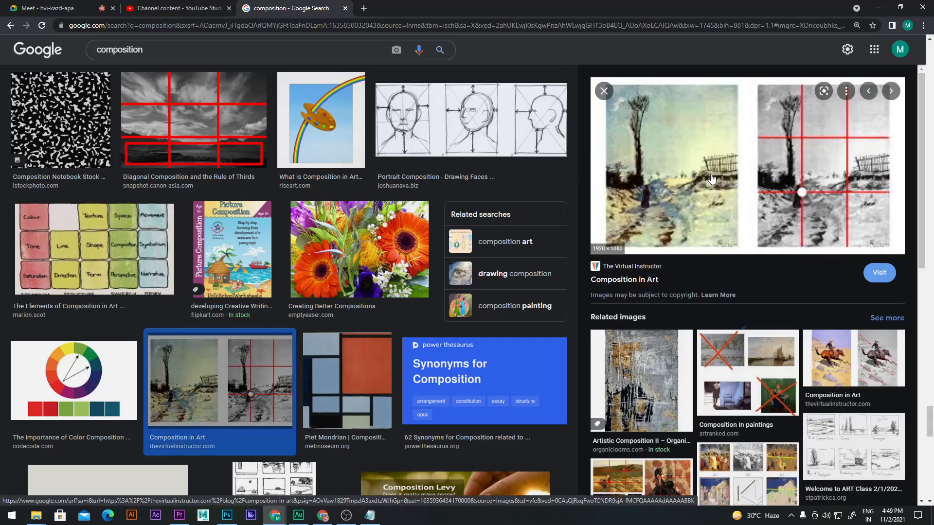
scroll(713, 271, "down", 4)
scroll(762, 284, "down", 3)
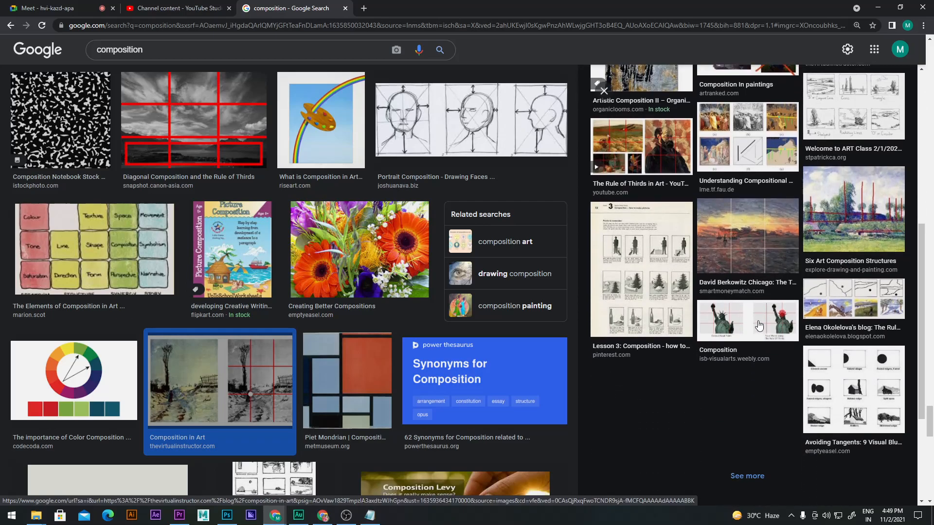
Find the MP Board Class 11th cattle-and-lion drawing in the results and preview it with its related images.
scroll(456, 326, "down", 5)
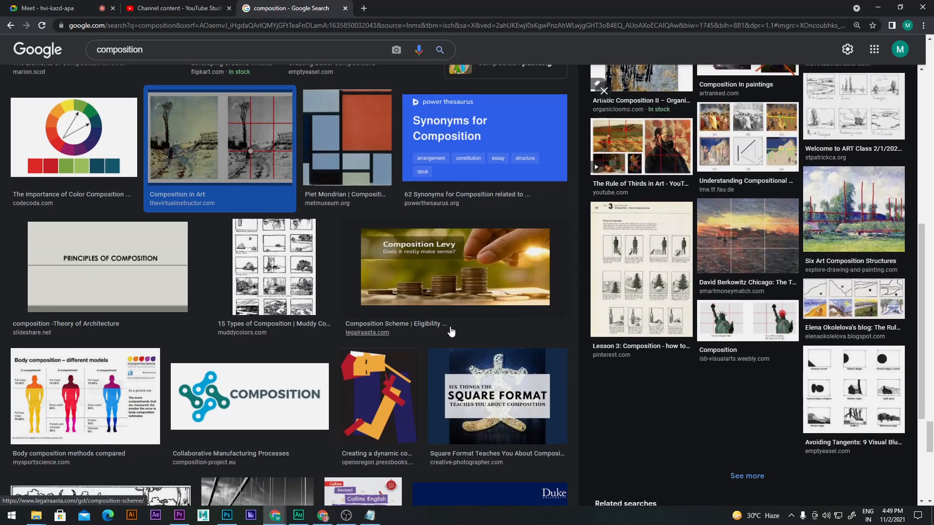
scroll(294, 289, "down", 4)
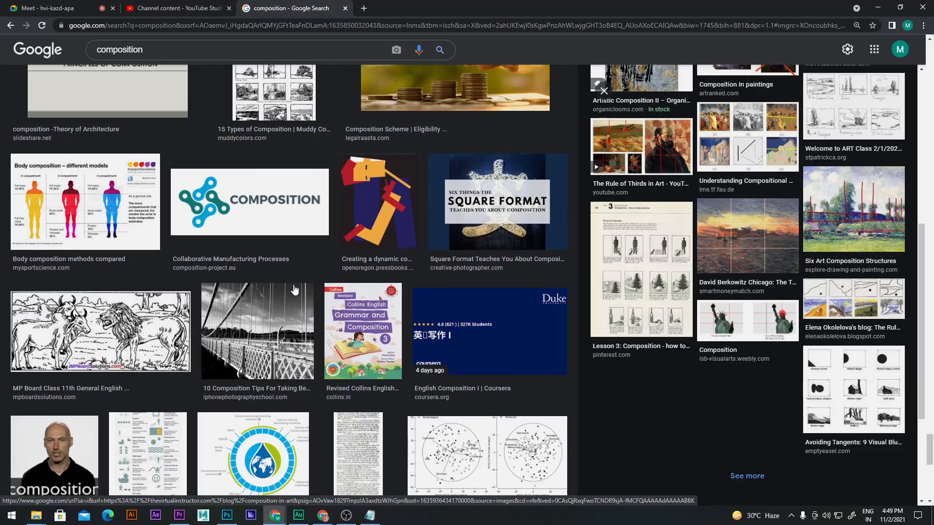
scroll(262, 283, "down", 2)
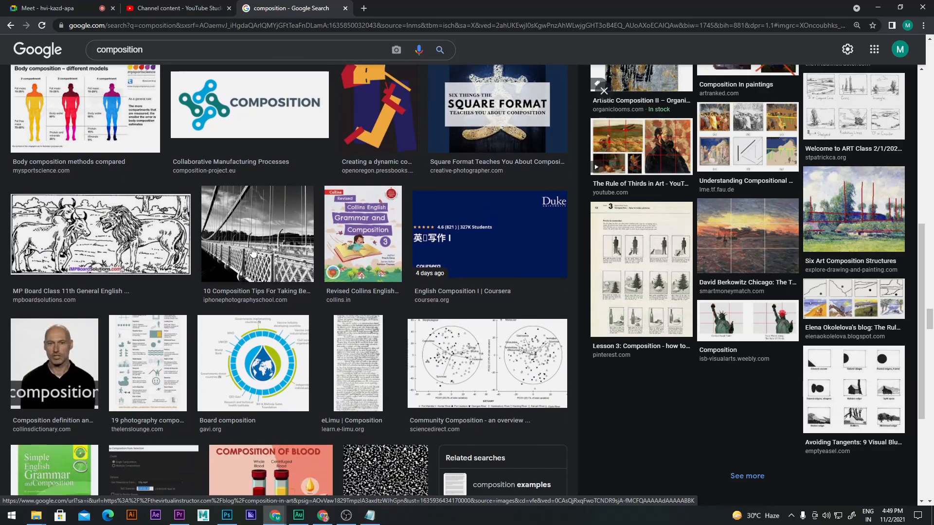
left_click(148, 244)
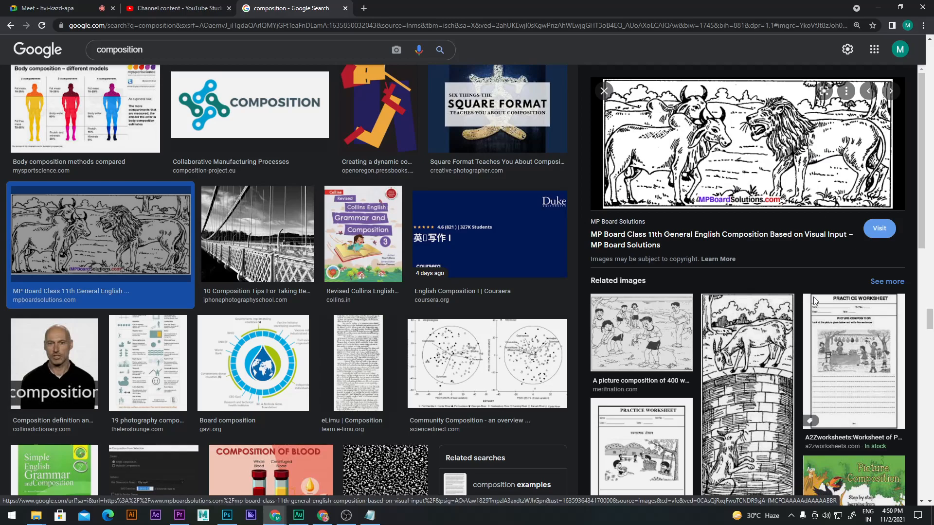
scroll(813, 285, "down", 2)
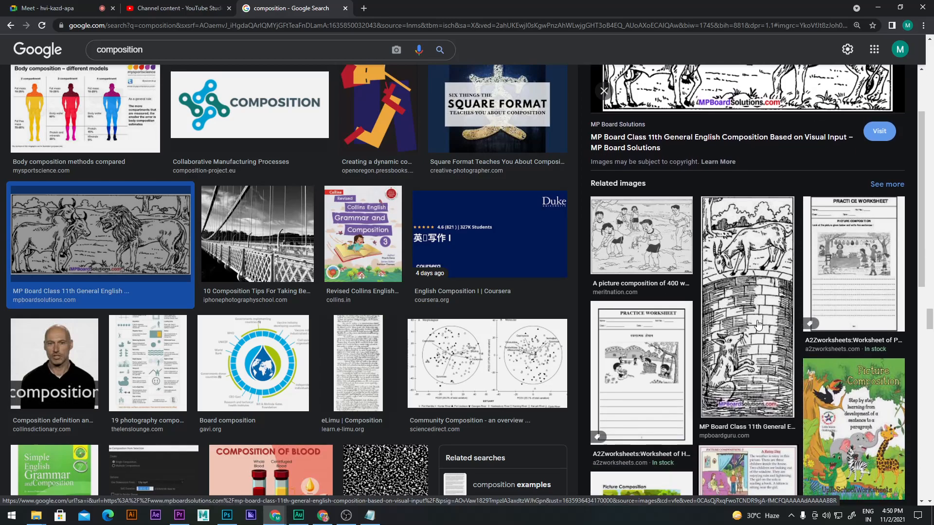
scroll(757, 325, "down", 5)
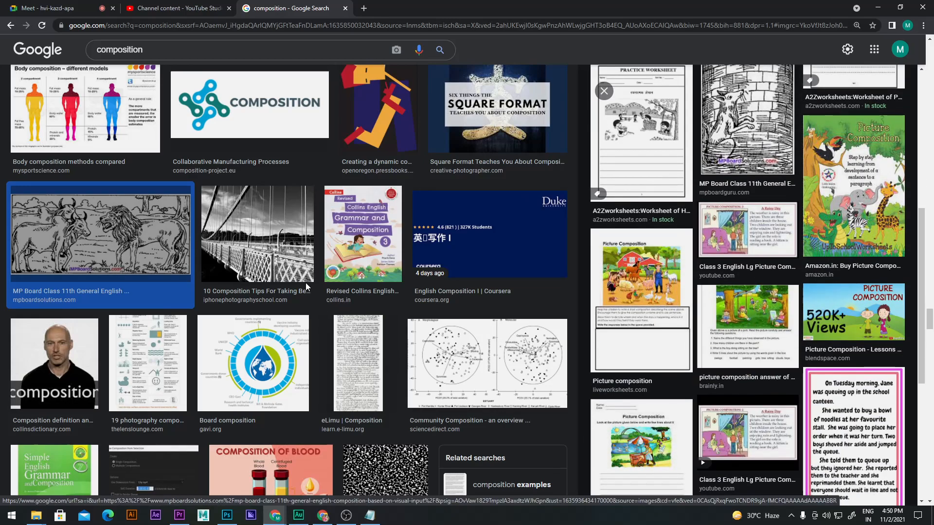
Preview the black-and-white bridge photo from "10 Composition Tips For Taking Better iPhone Photos" and switch back to Photoshop.
left_click(275, 254)
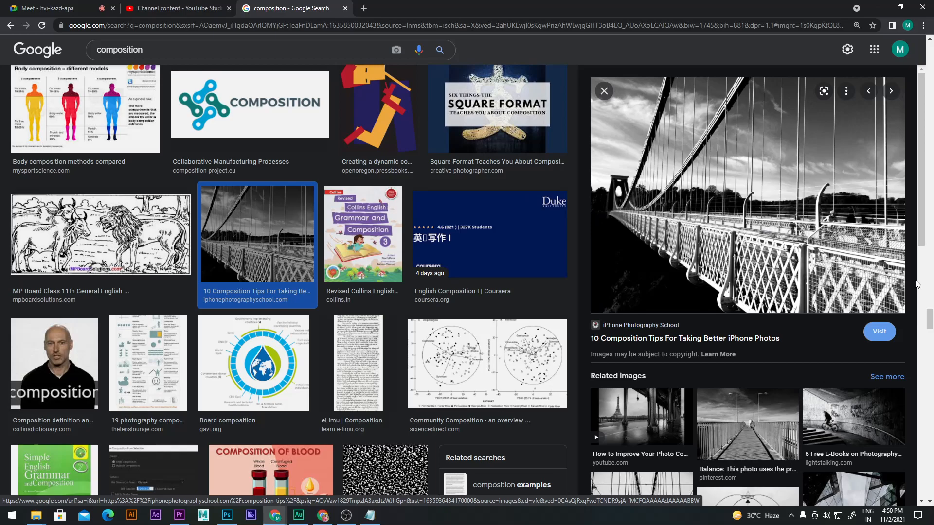
left_click(235, 513)
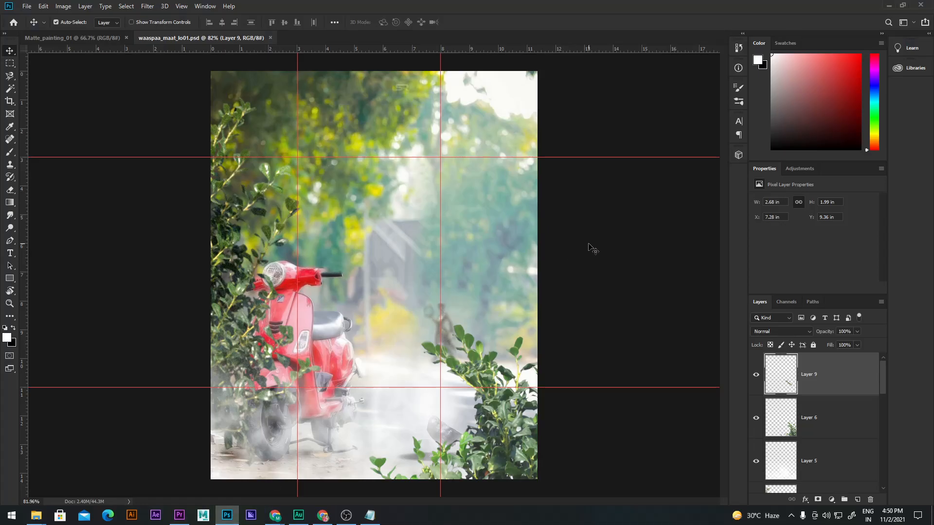